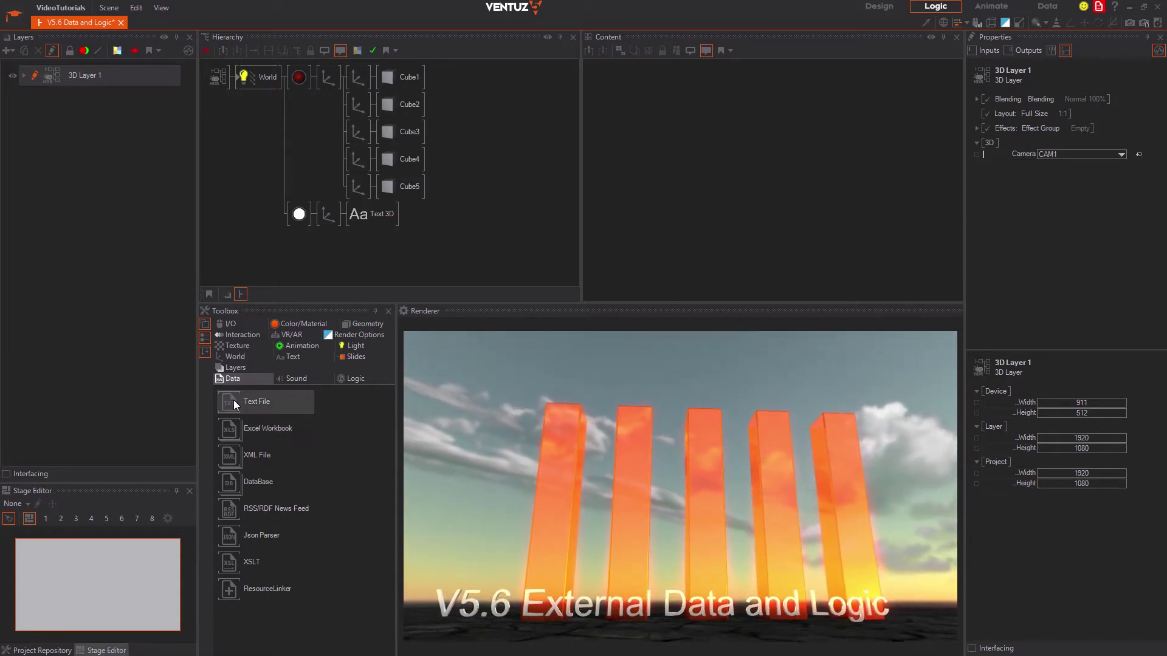
Step: Add a Text File node to the Content graph that reads Textfile.txt
click(231, 404)
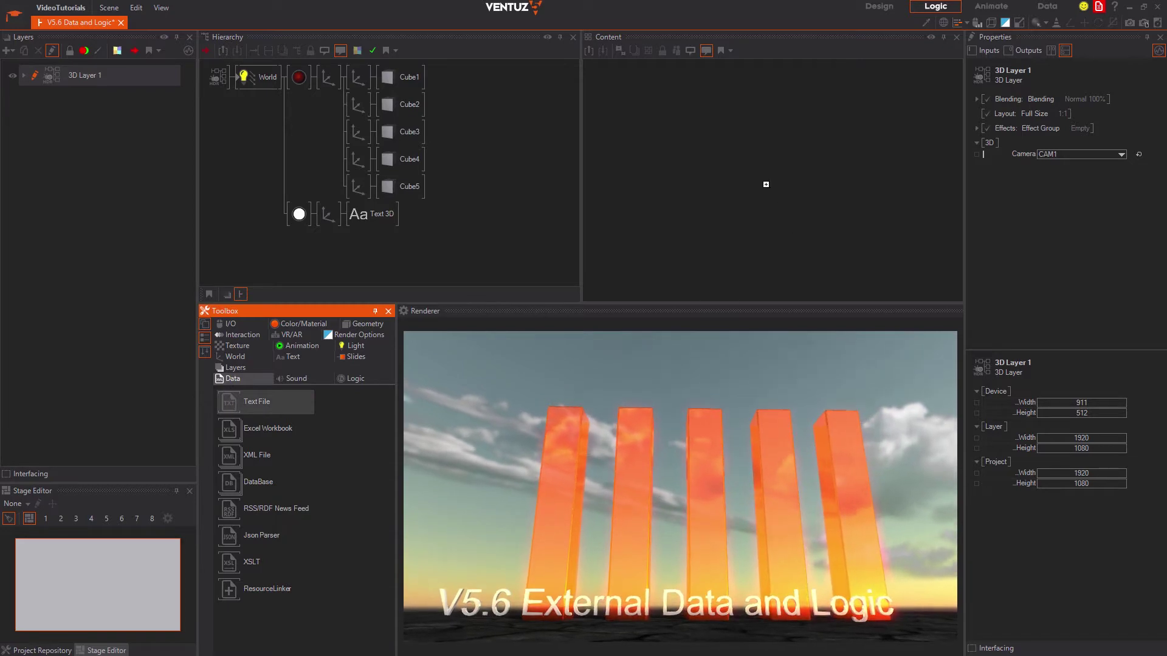
drag(764, 184, 764, 184)
click(1121, 108)
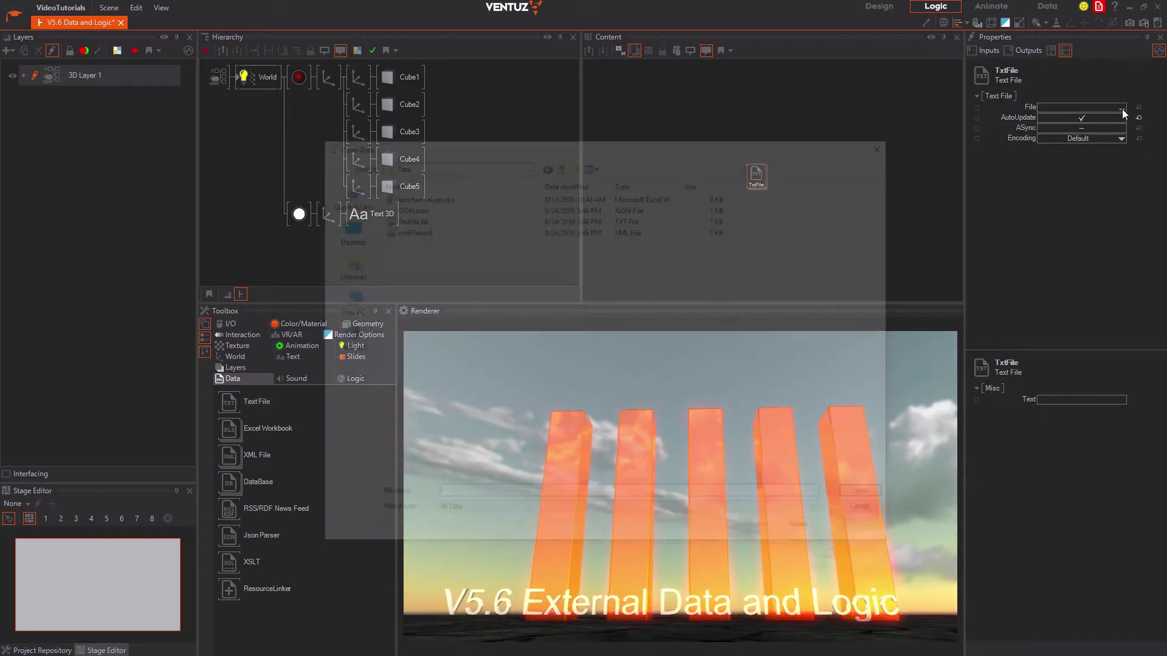
double_click(412, 220)
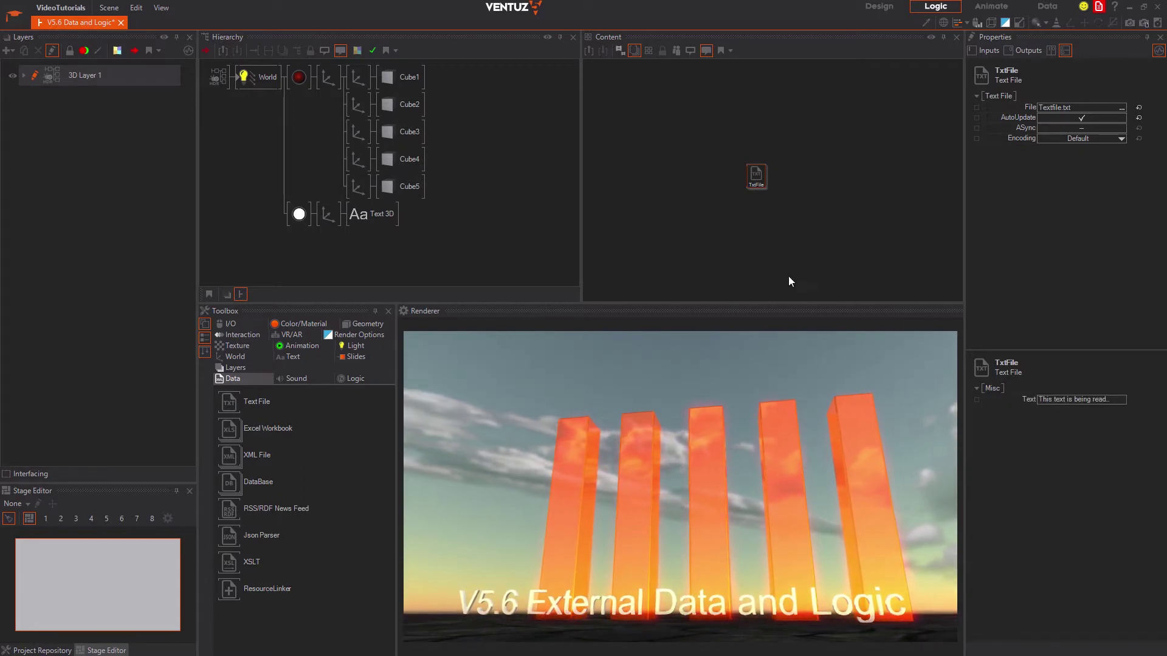
Step: Replace the Text 3D node in the hierarchy with a new Text 2D node
double_click(405, 247)
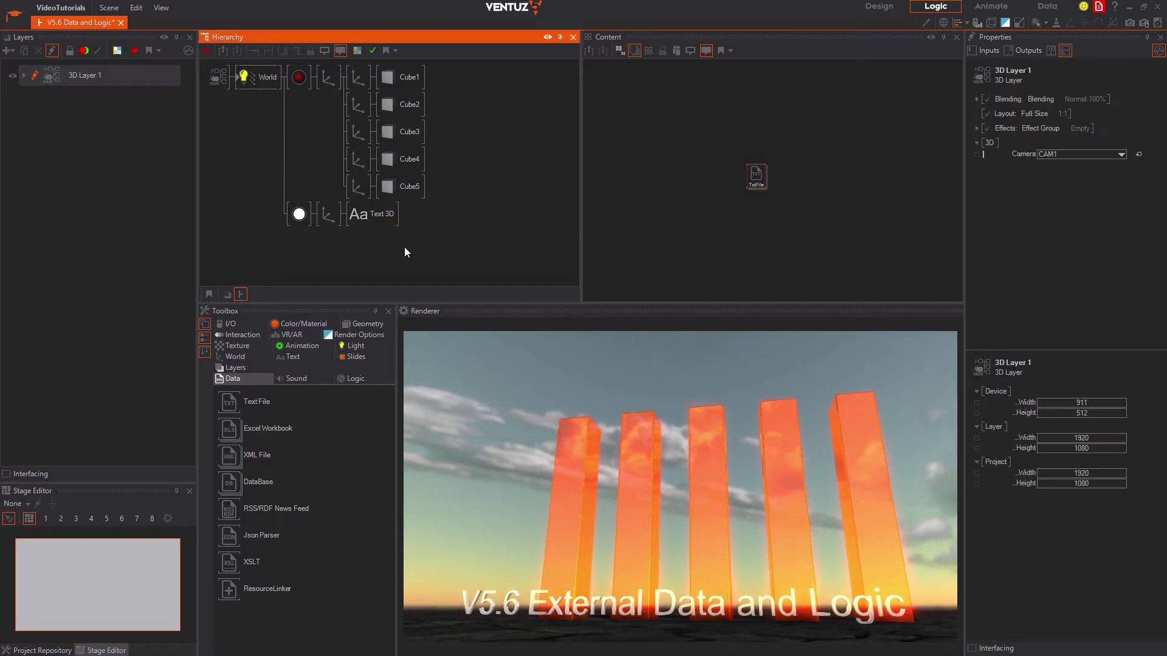
text(2d)
click(428, 274)
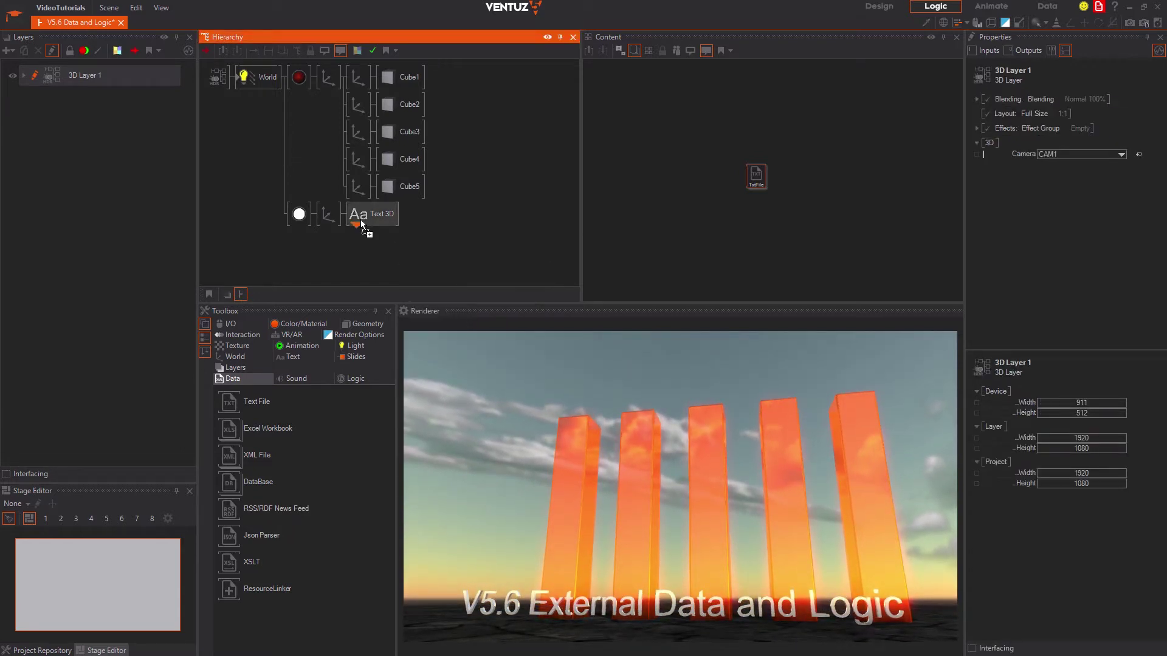
click(361, 222)
click(377, 239)
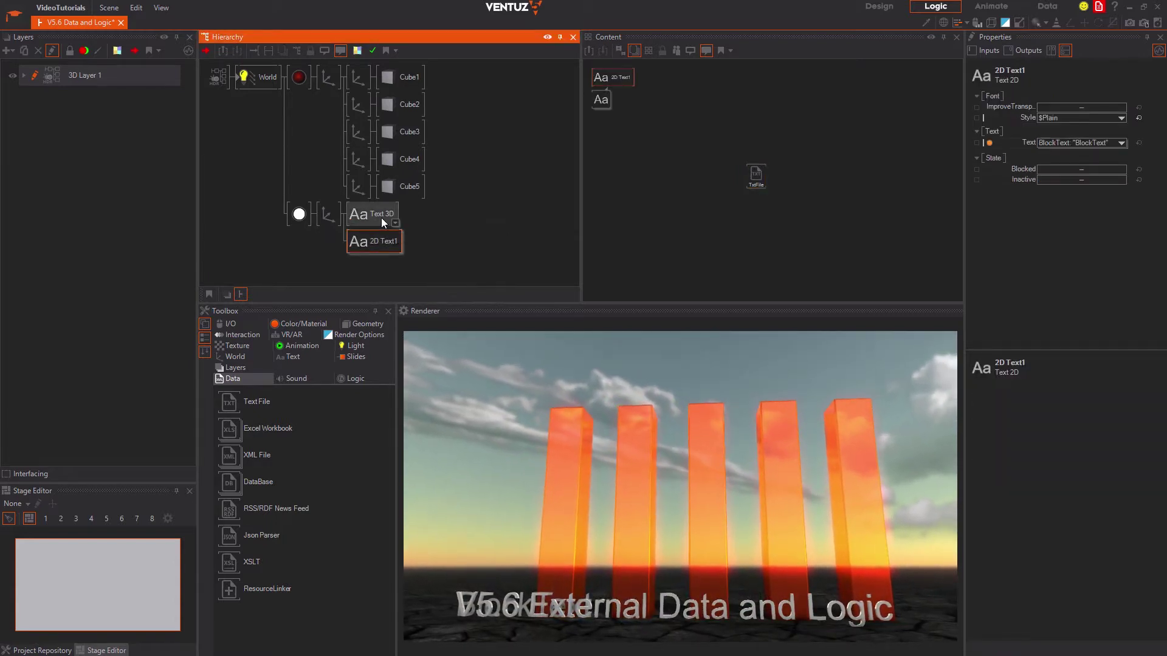
click(381, 217)
key(Delete)
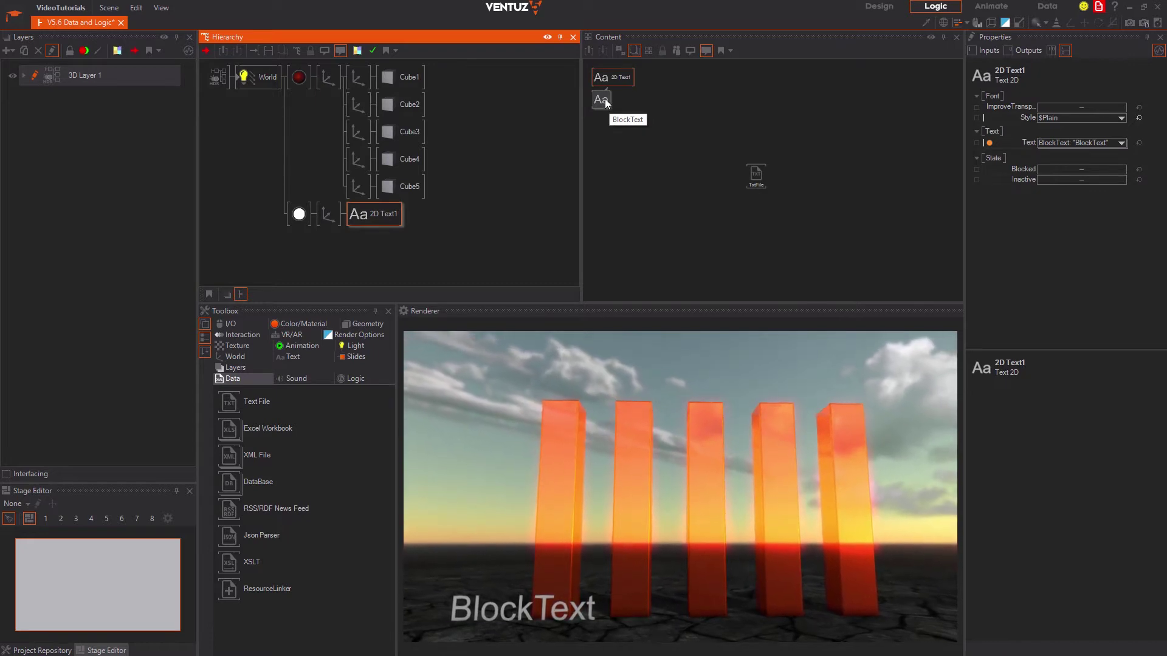
Step: Bind the BlockText node's Text property to the TxtFile node and tidy the graph
click(600, 100)
drag(598, 104, 615, 126)
click(1066, 275)
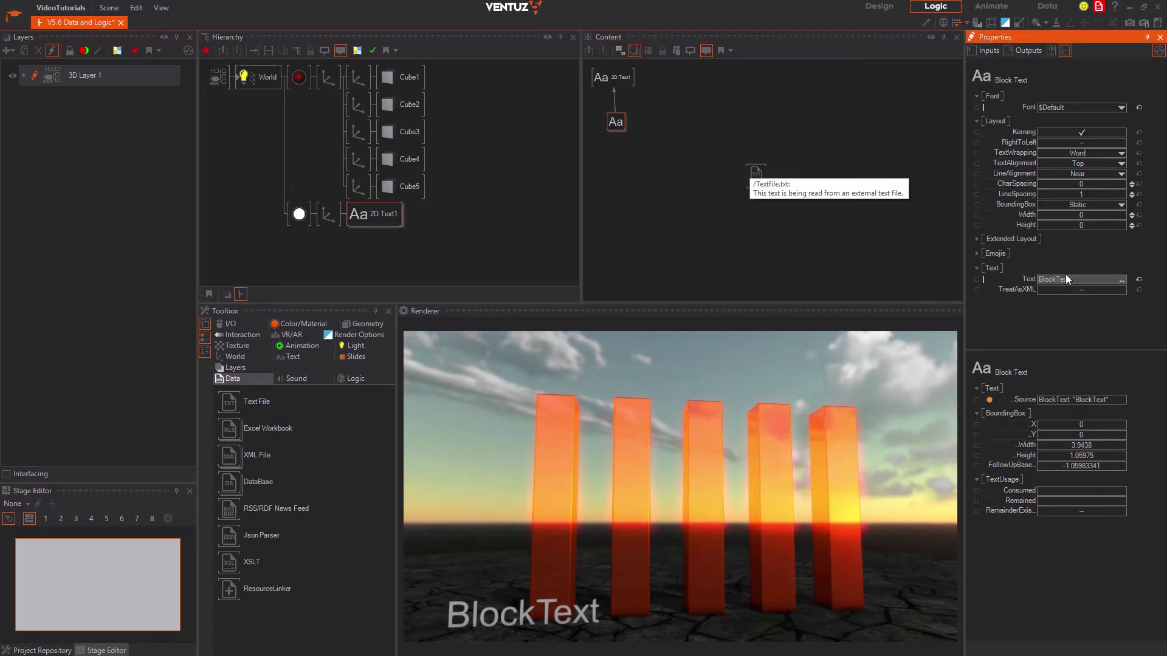
drag(1022, 279, 830, 231)
drag(759, 178, 679, 118)
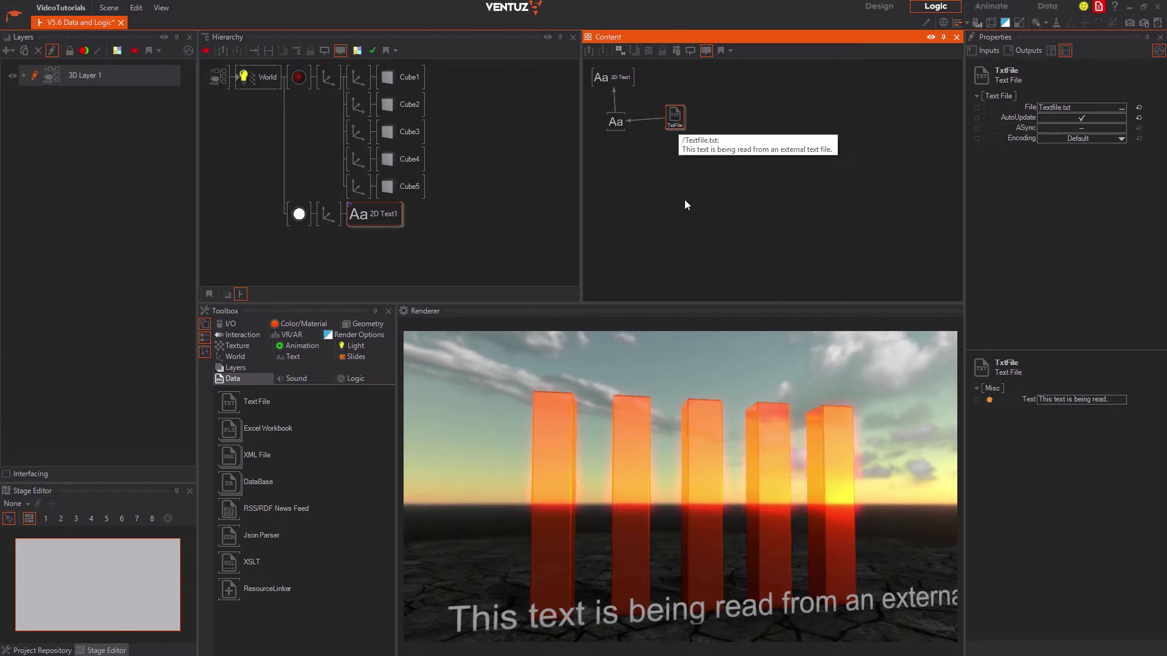
drag(618, 127, 671, 115)
Step: Replace the sentence in Textfile.txt with "Changed the text." and save it
click(658, 218)
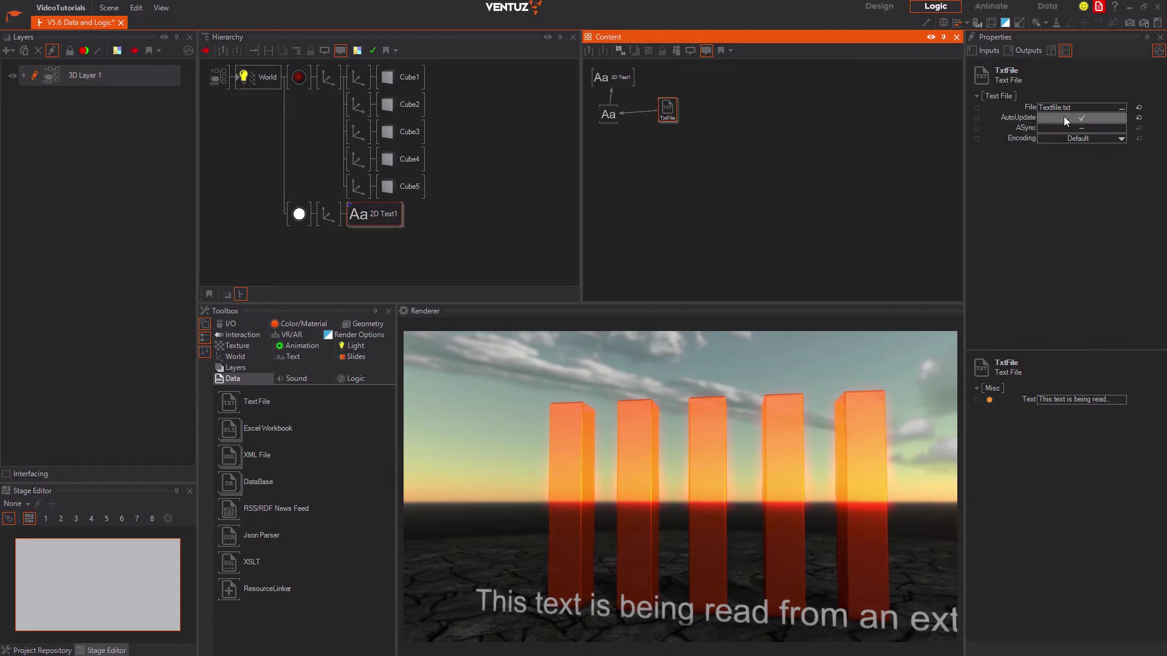
key(alt+Tab)
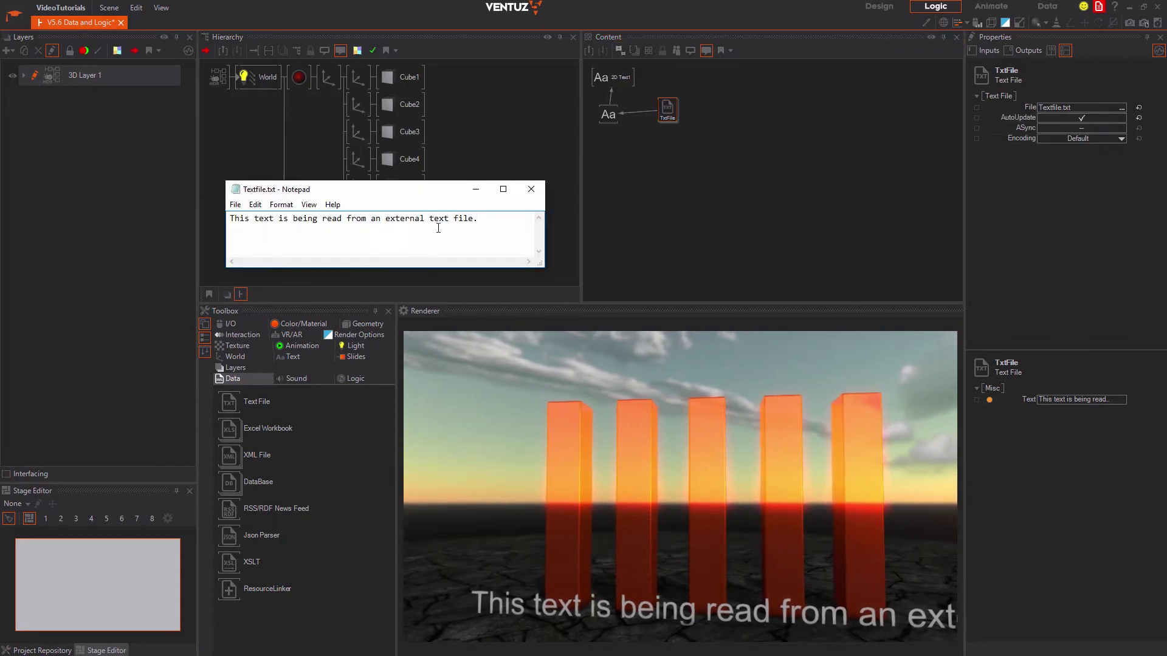
drag(494, 217, 147, 216)
text(Chang)
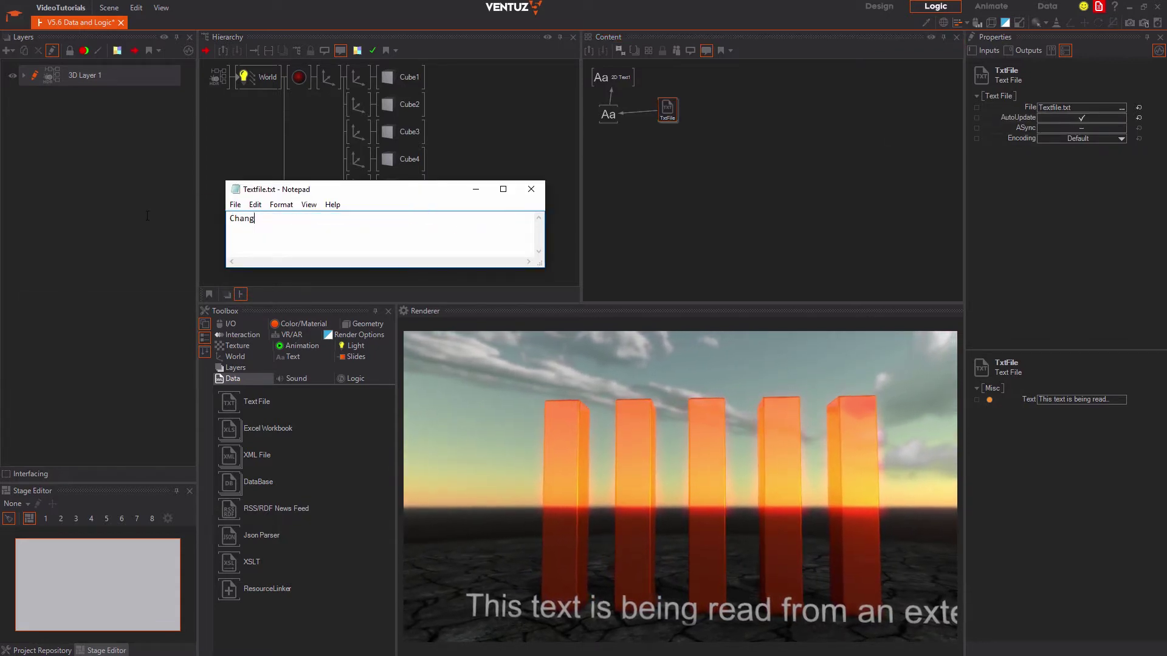
text(ed the text.)
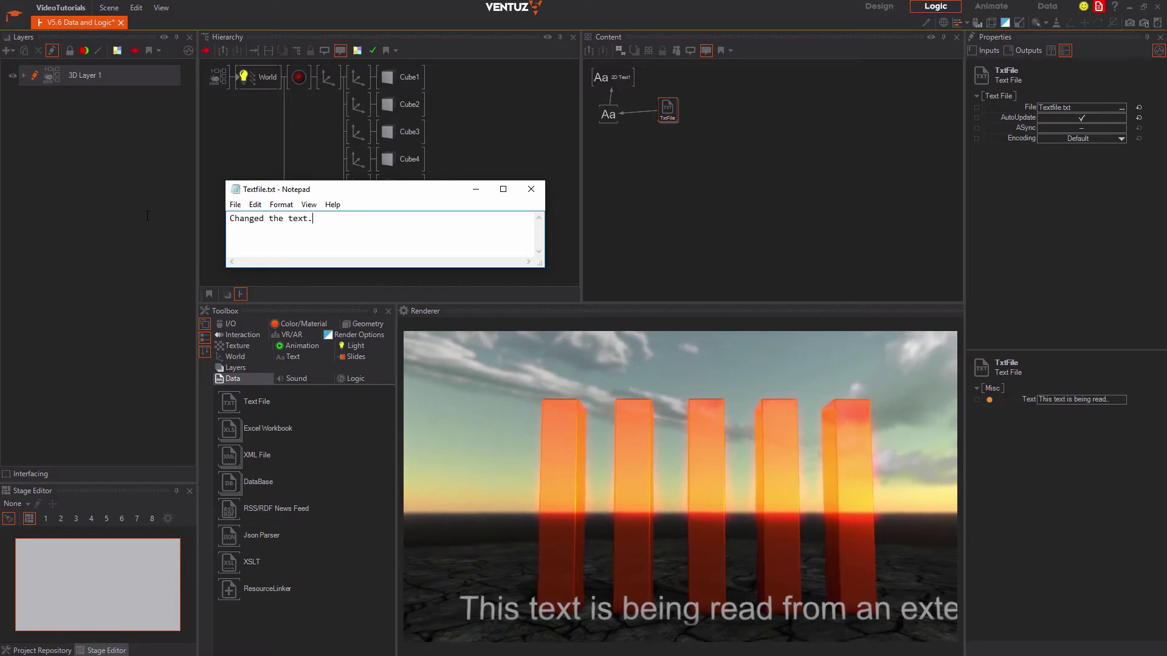
key(ctrl+s)
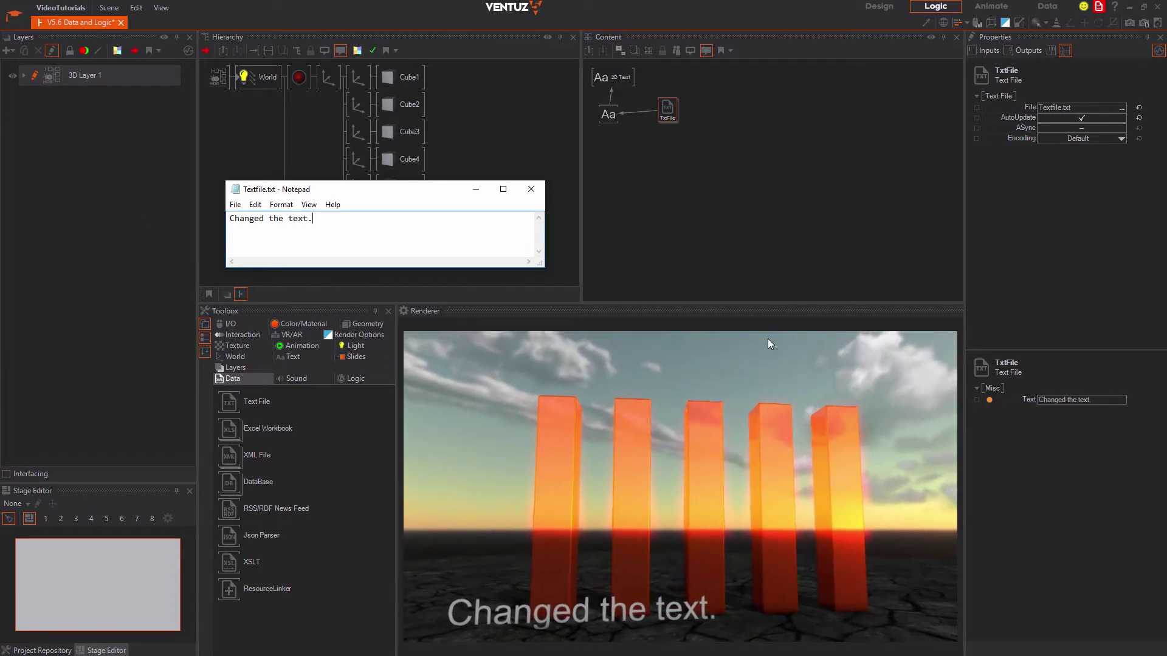
Step: Turn on ASync loading for the TxtFile node, keeping the Default encoding
click(869, 246)
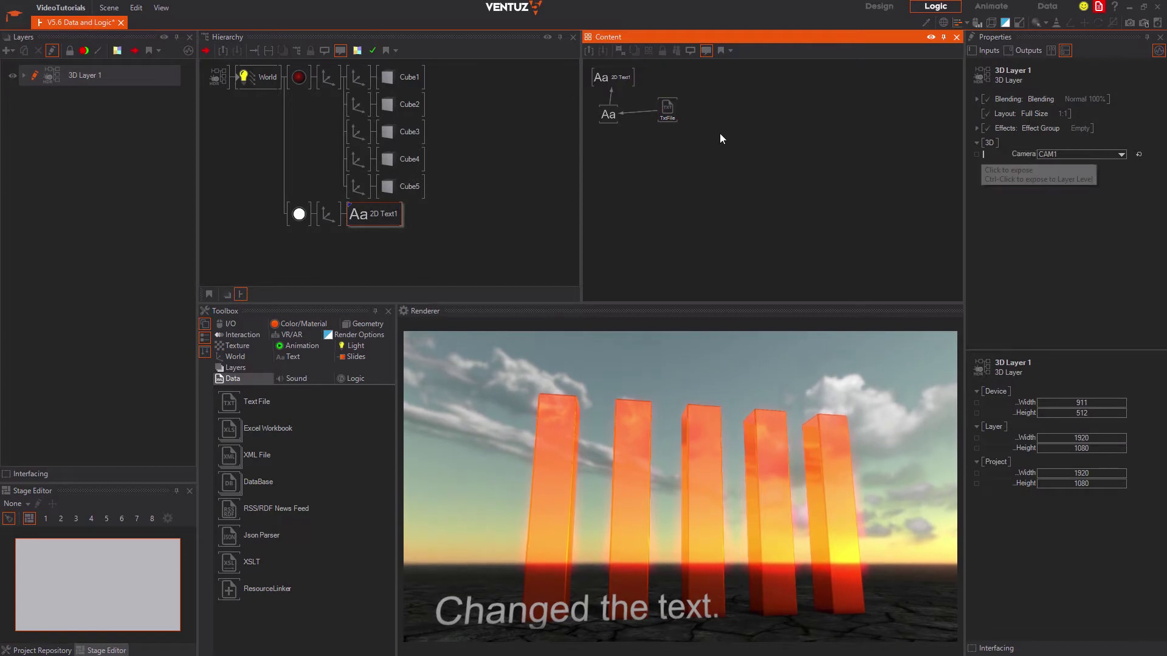
click(666, 121)
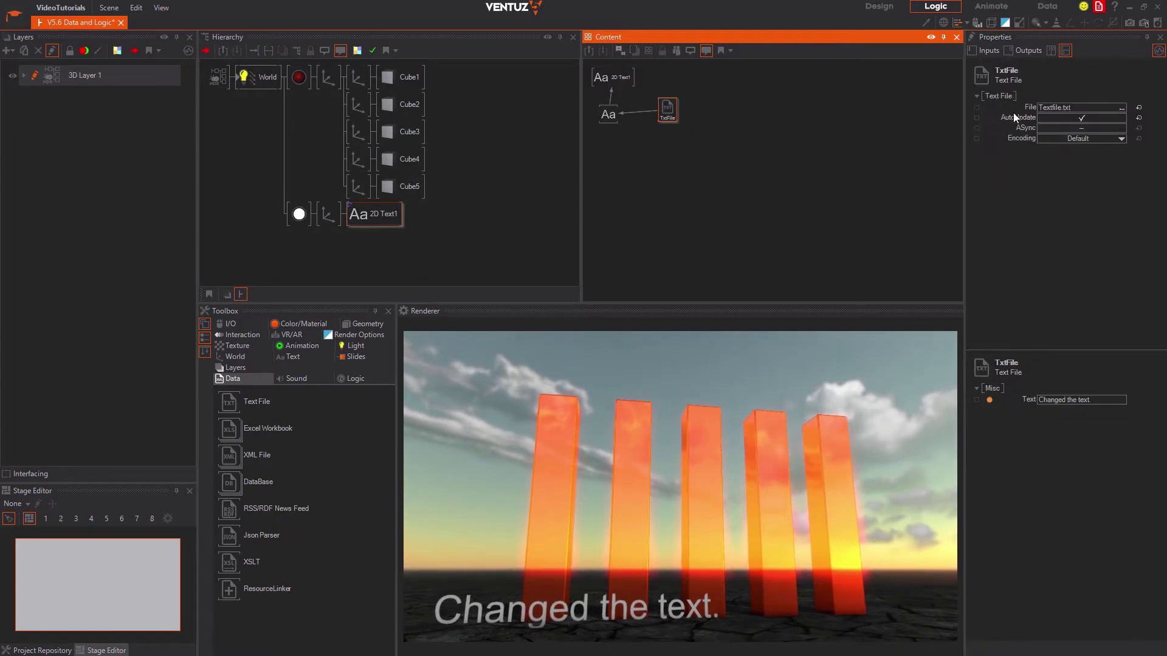
click(1096, 129)
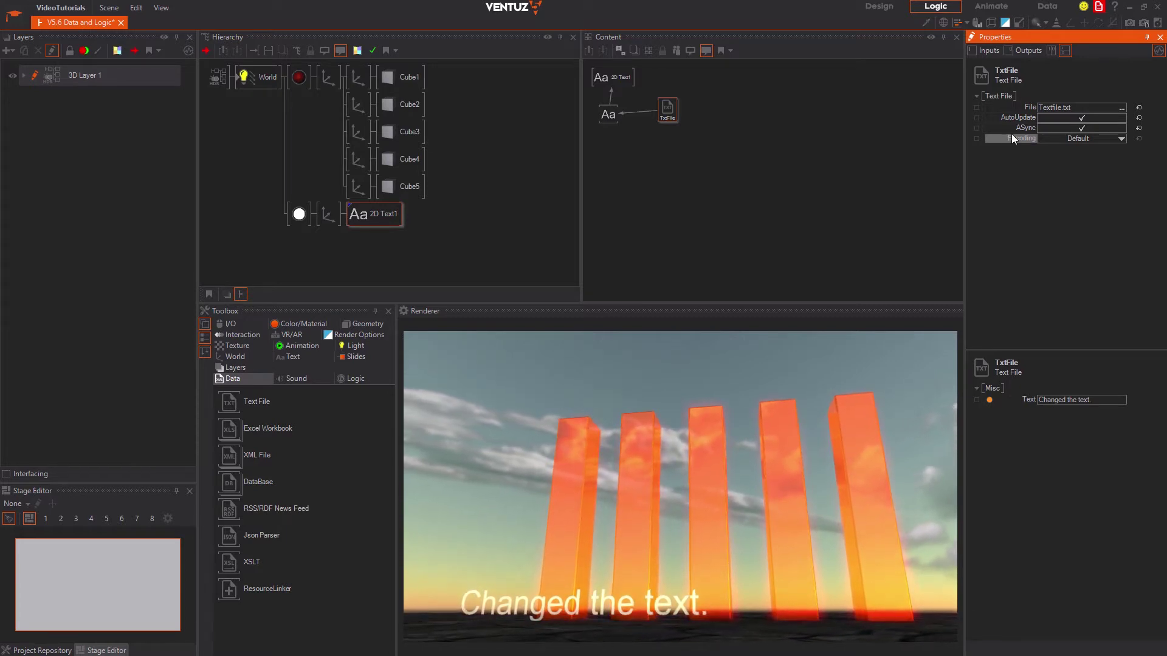
click(1099, 138)
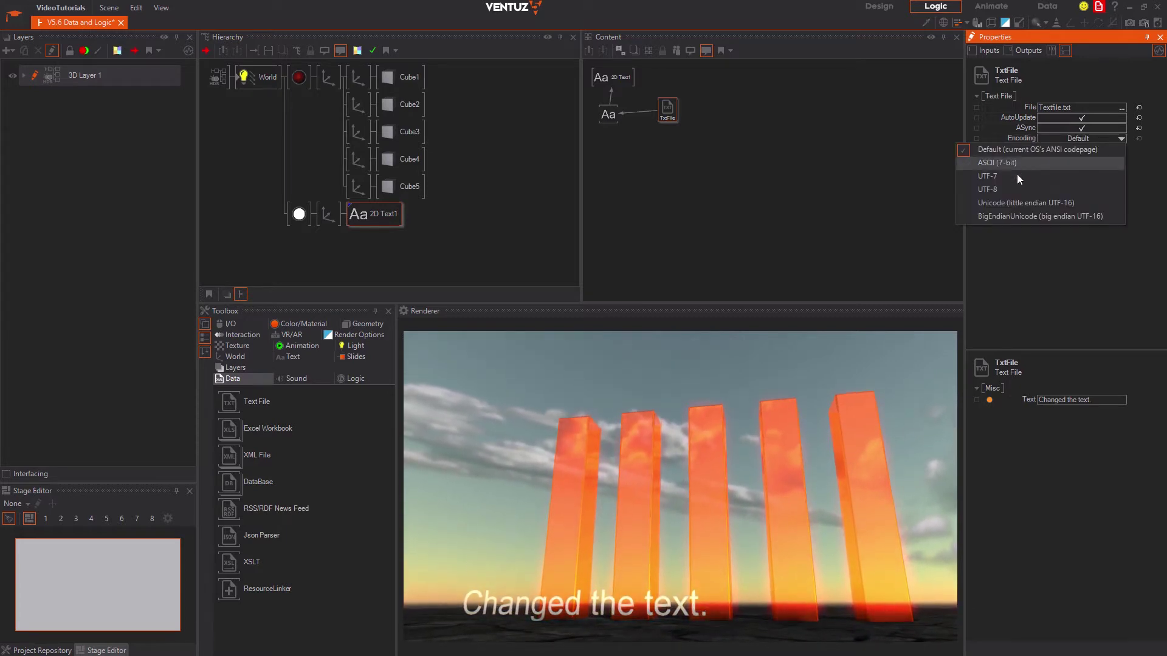
click(1034, 285)
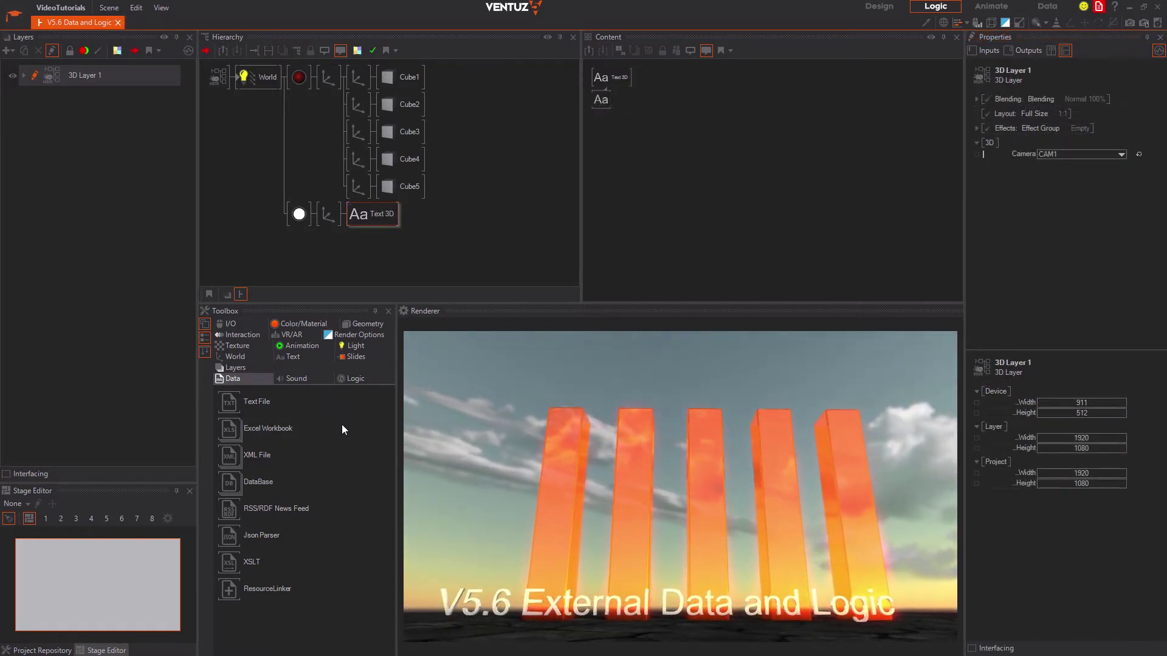
Step: Add an Excel Workbook node that loads barchartvalues.xlsx
drag(262, 436, 777, 176)
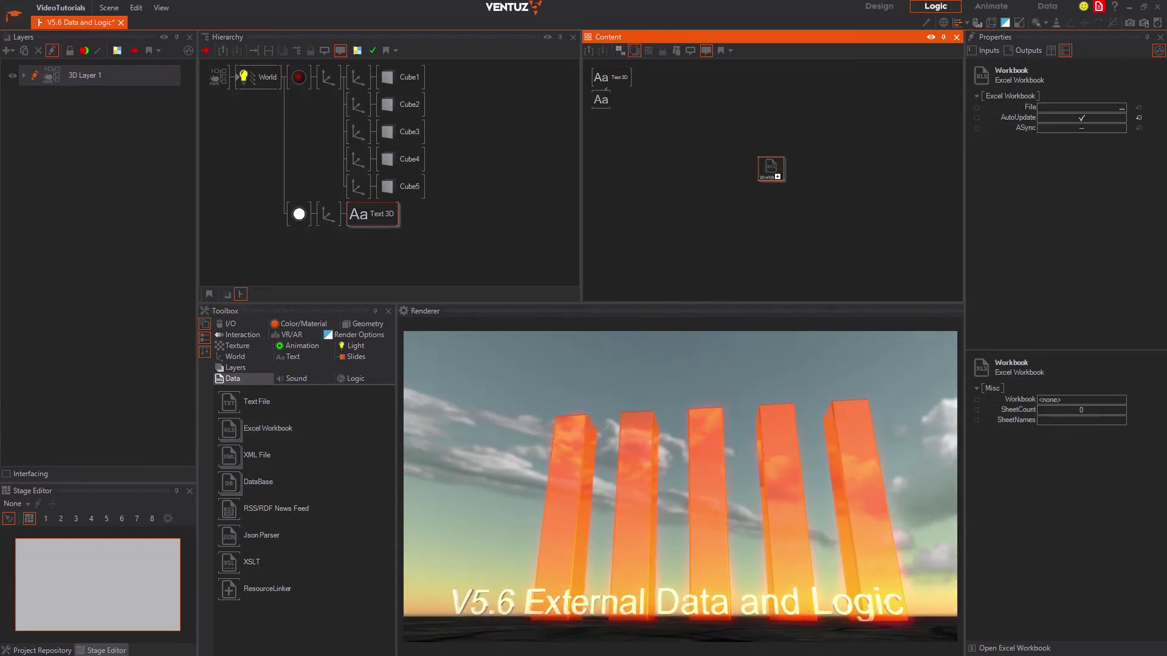
click(1121, 108)
double_click(832, 194)
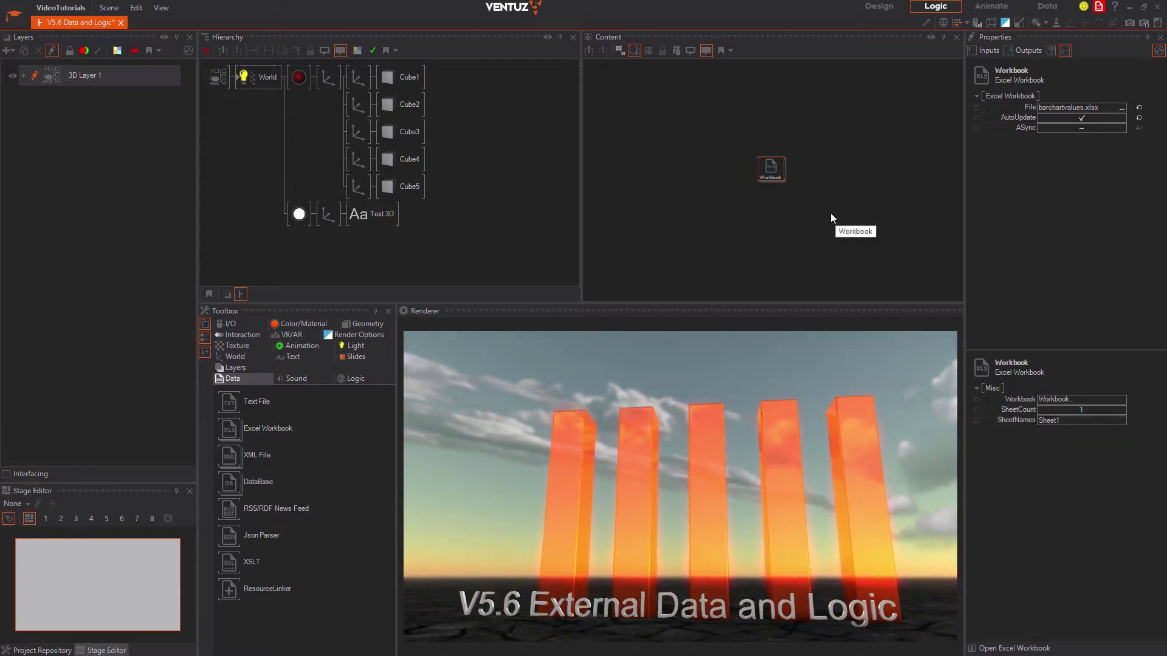
Step: Add an Excel cell node addressed by row and column, linked to the workbook
mouse_move(254, 432)
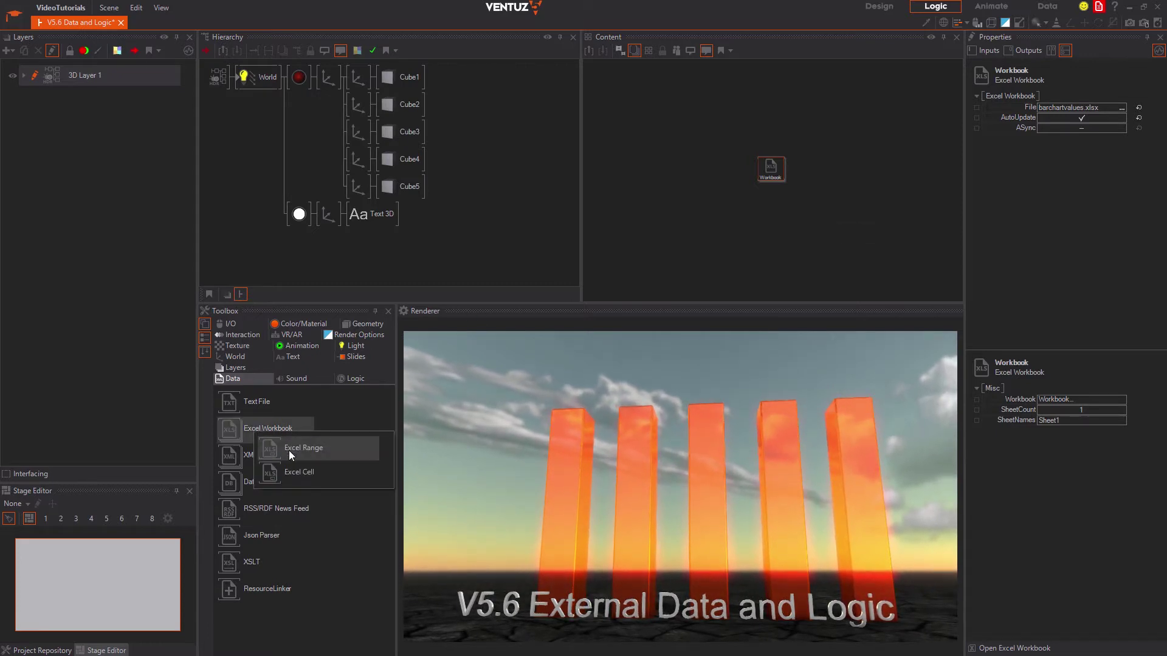
drag(293, 472, 704, 159)
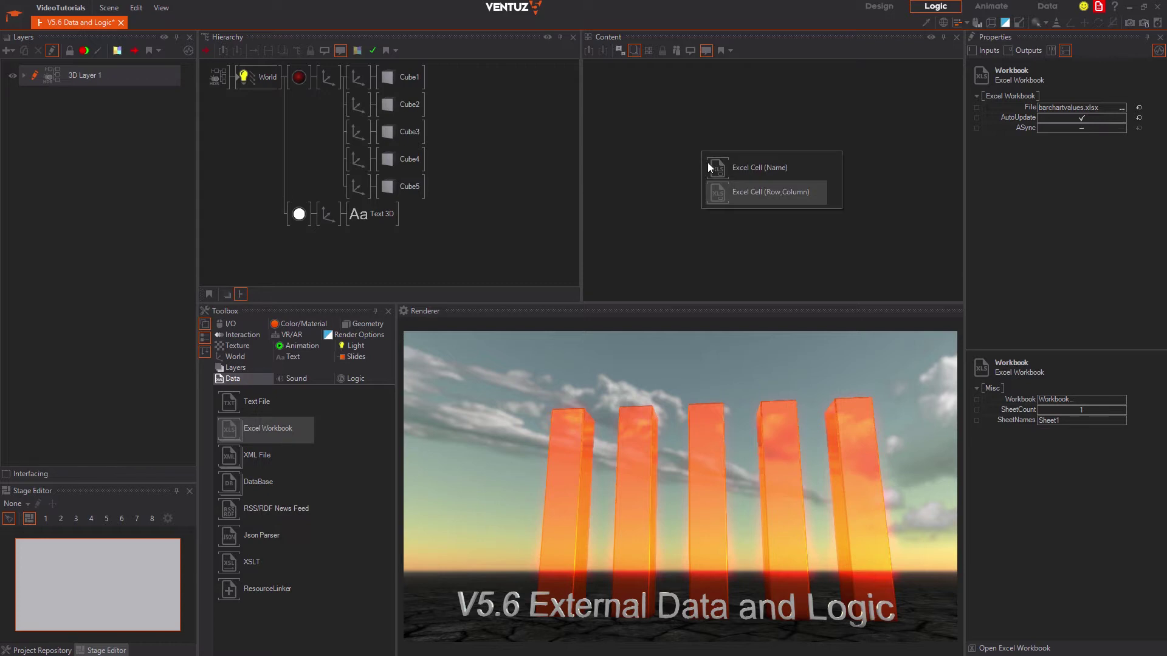
click(731, 191)
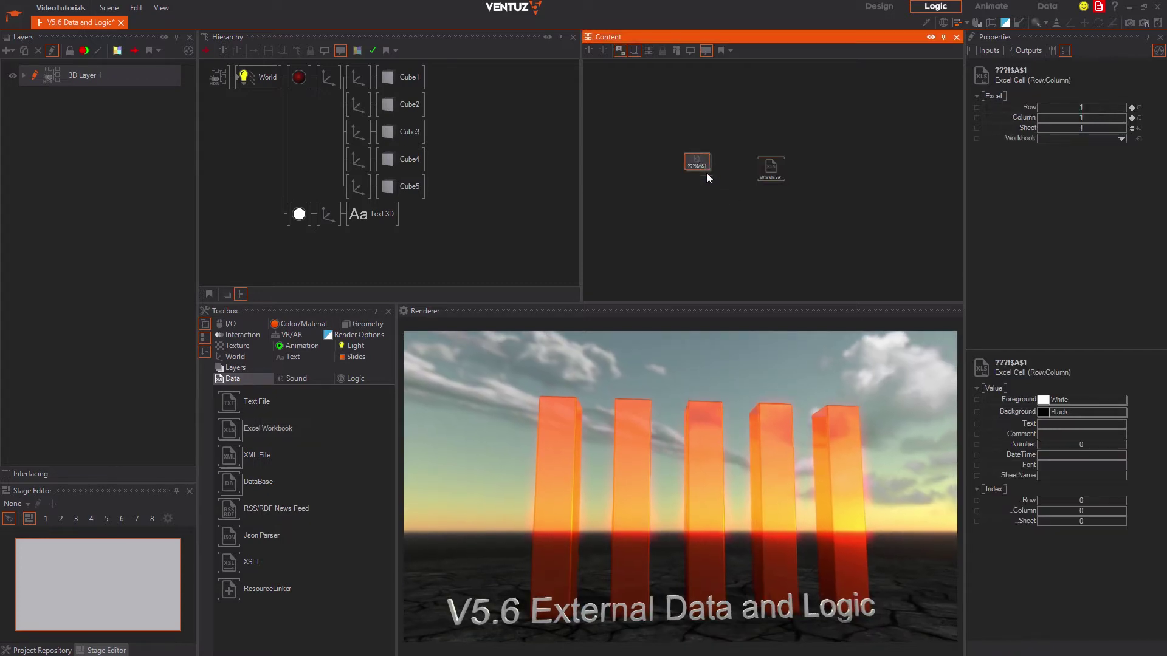
click(1024, 139)
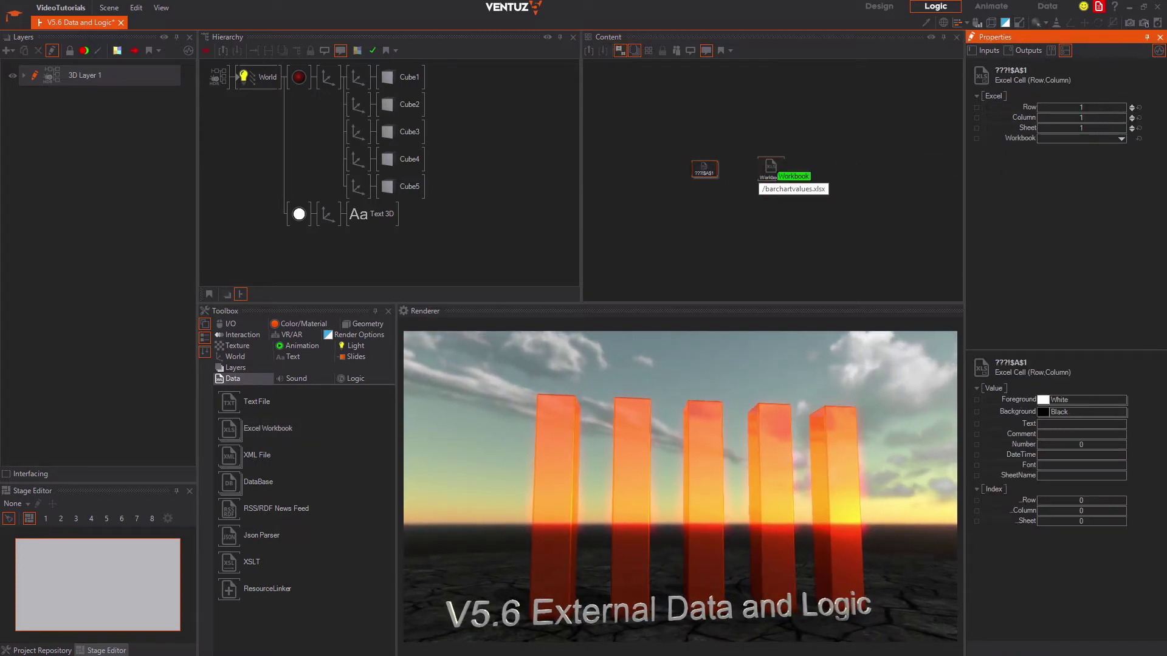
drag(770, 172, 770, 170)
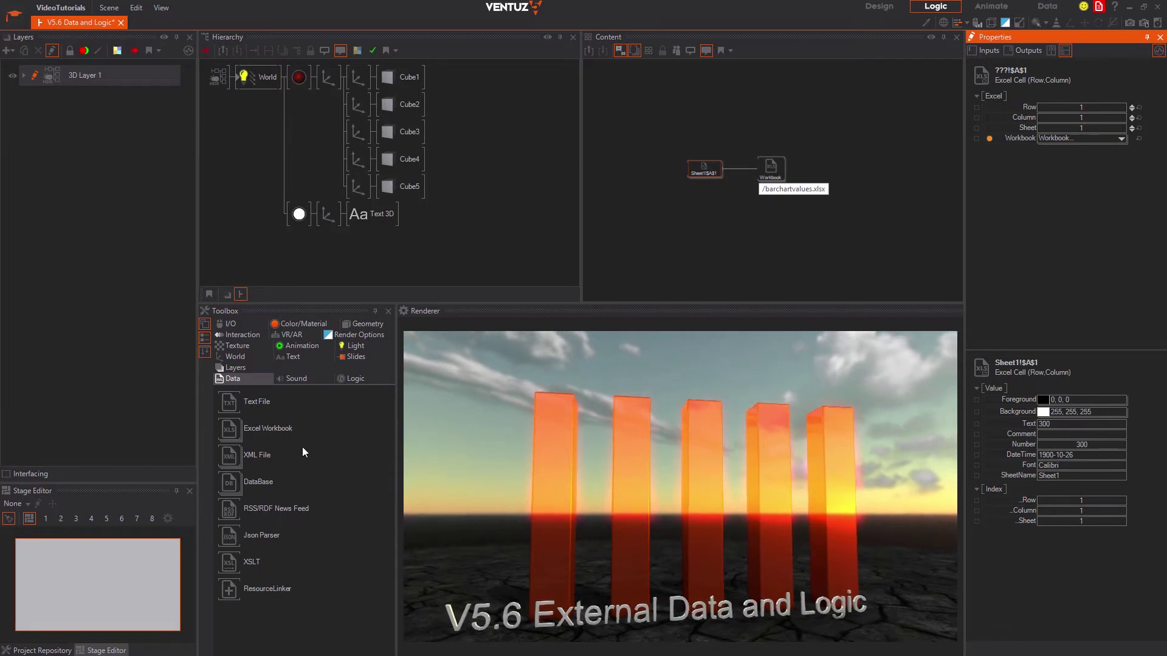
Step: Create a Range Array node, delete it, and inspect the Sheet1!$A$1 node's value of 300
drag(257, 432, 706, 203)
click(735, 240)
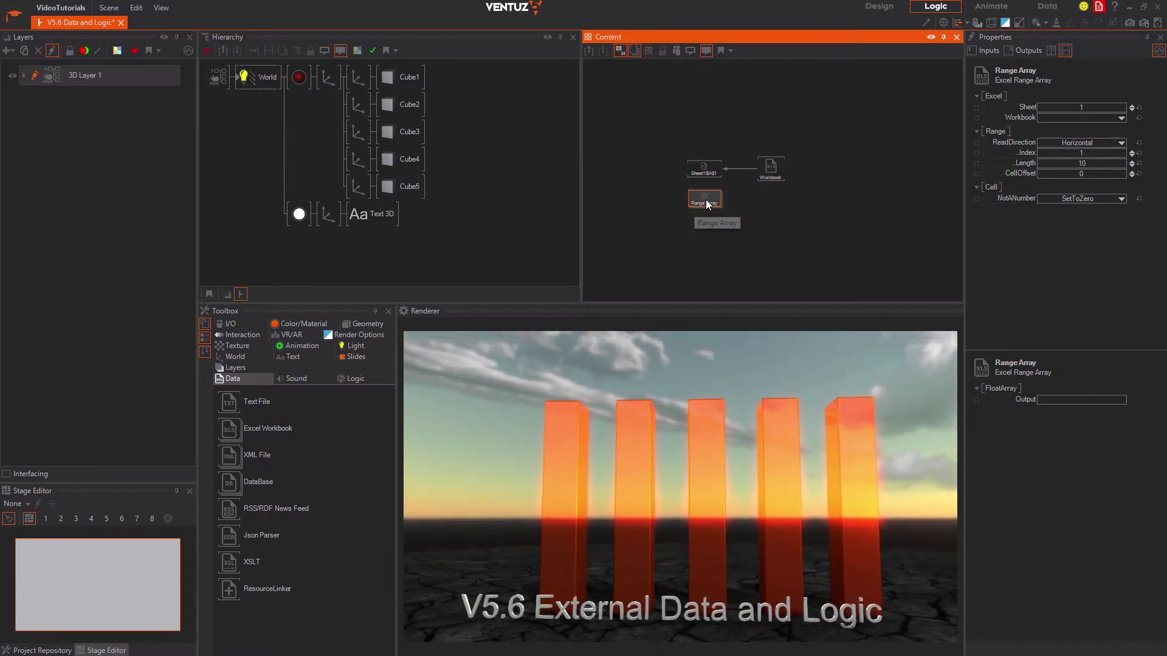
key(Delete)
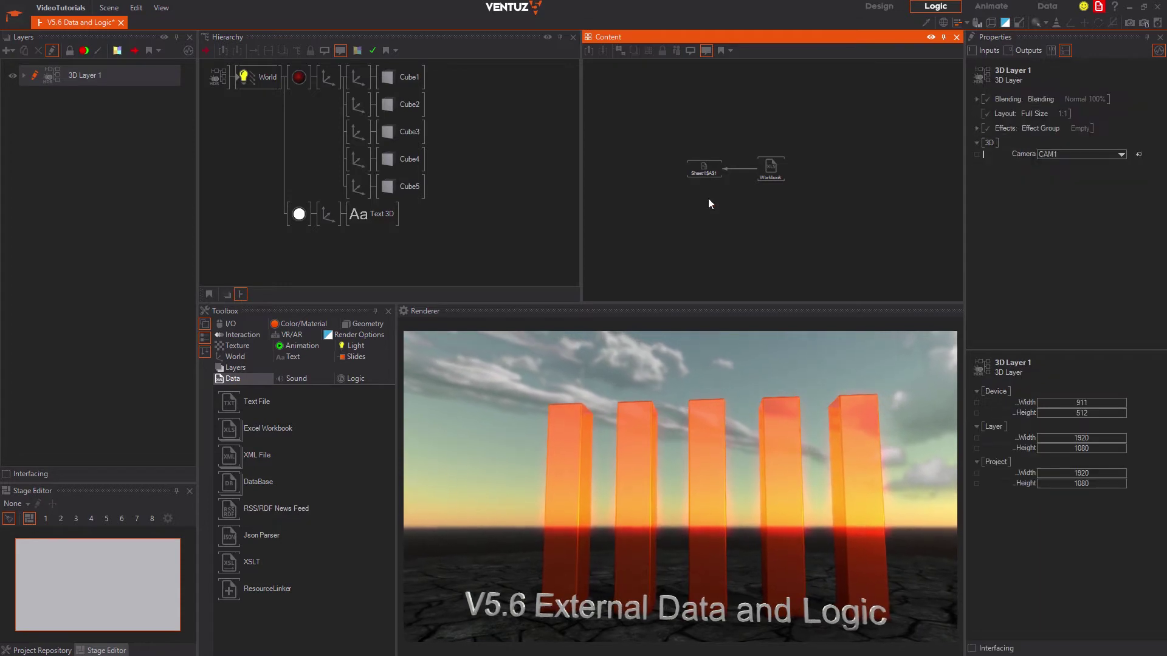
click(700, 172)
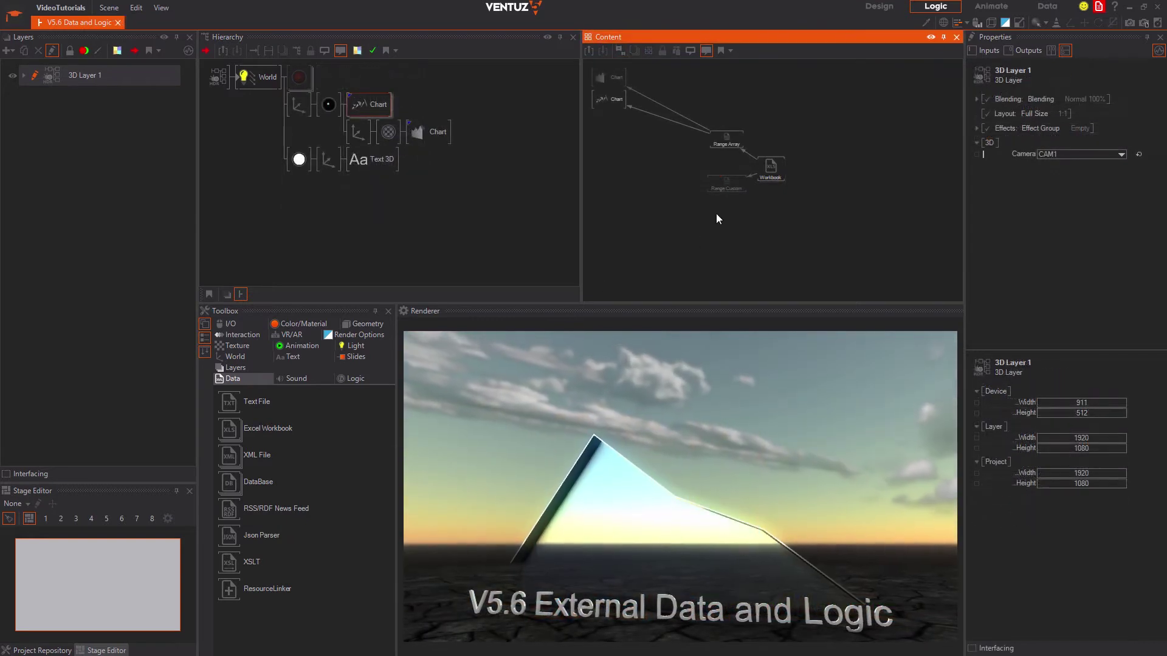
Step: Inspect the line chart scene's Range Array, Range Custom and Chart nodes
click(726, 140)
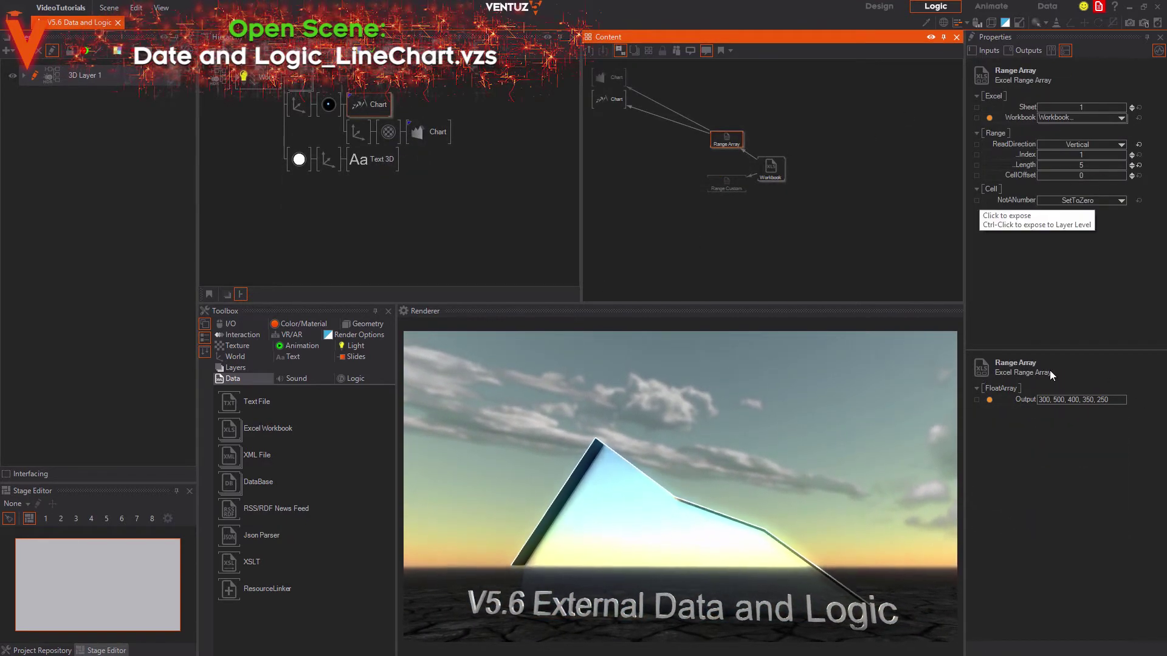
click(734, 189)
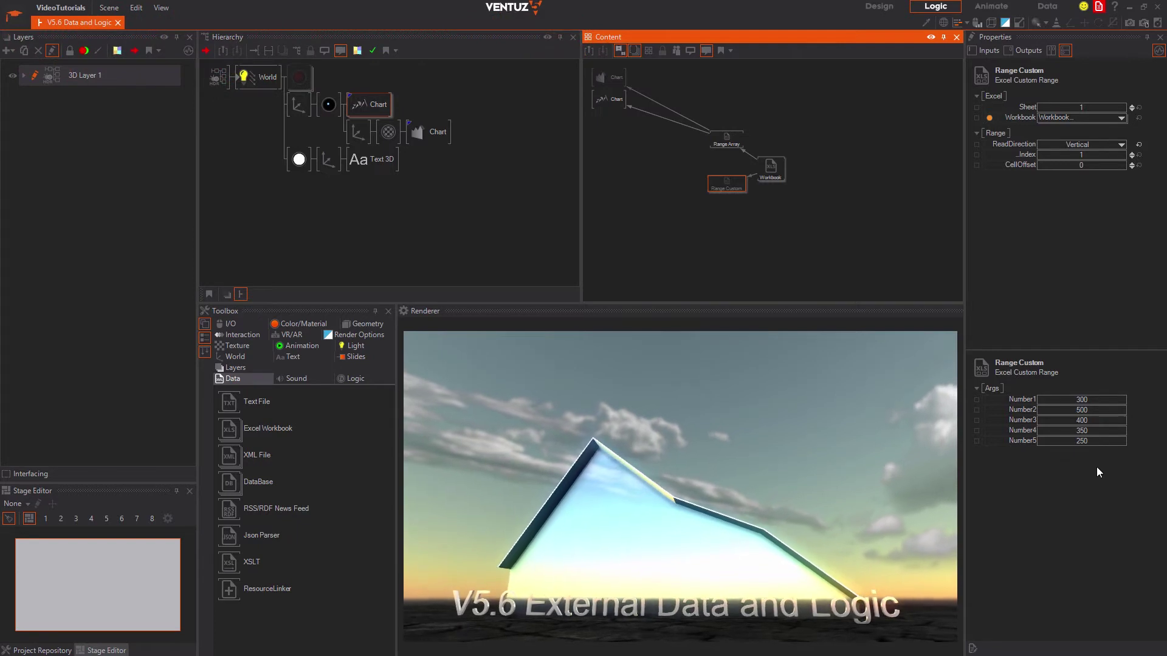
click(736, 142)
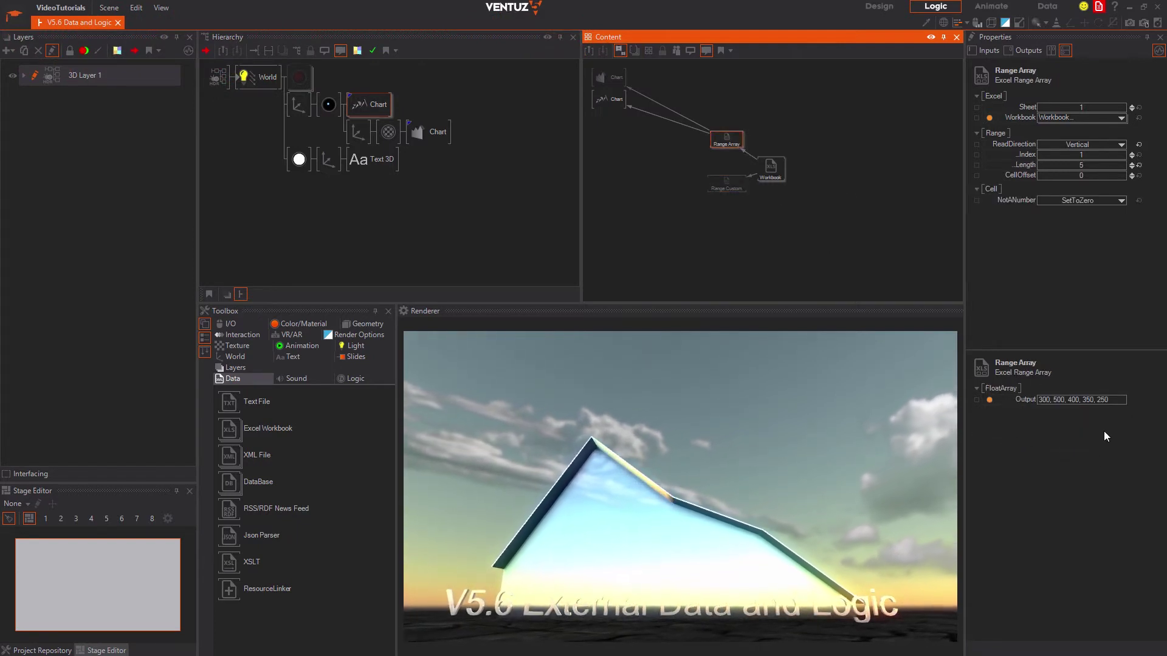
click(611, 98)
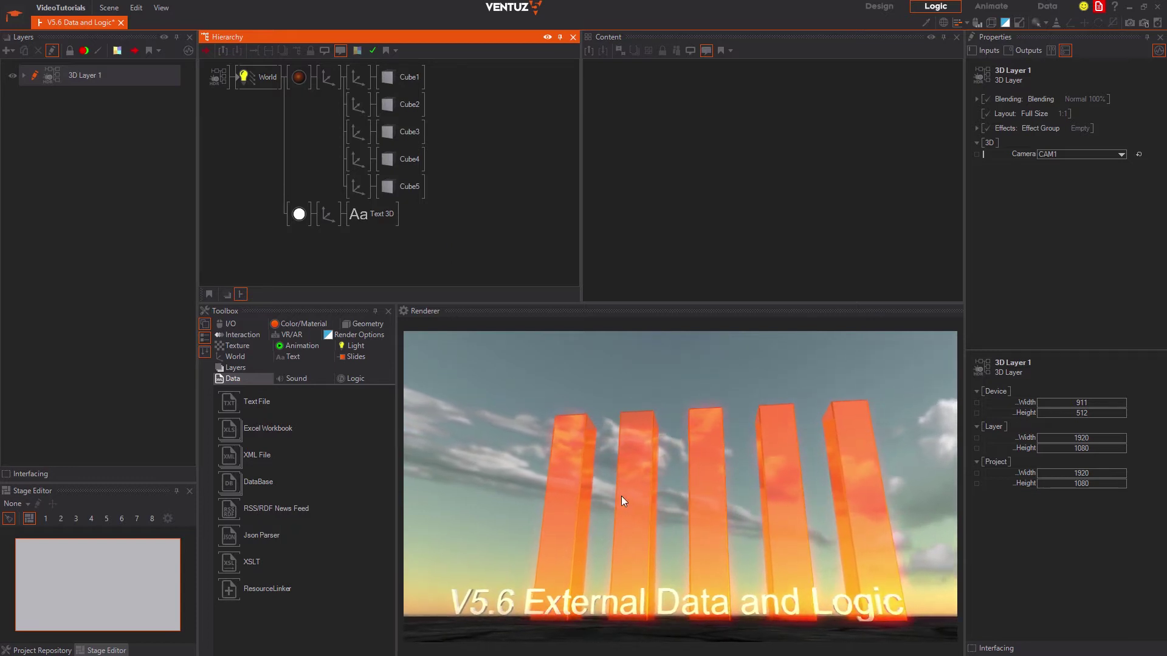
Step: Compare the cubes' sizes and set Cube5's Size Y to 6
click(399, 77)
click(400, 131)
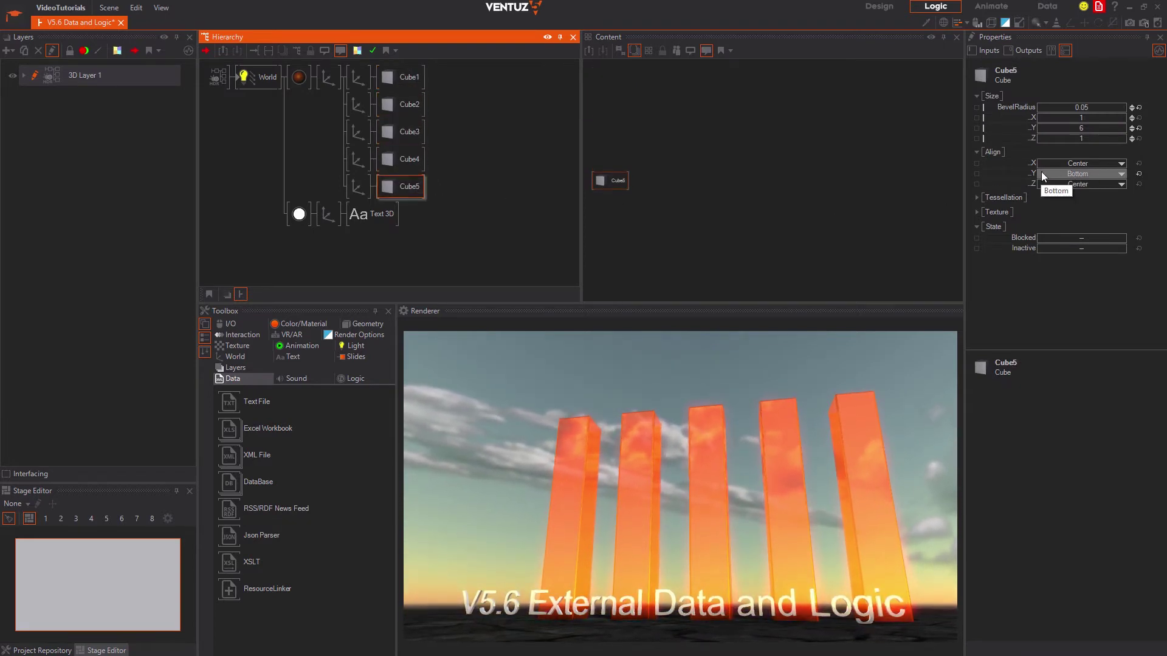
click(1084, 127)
key(Return)
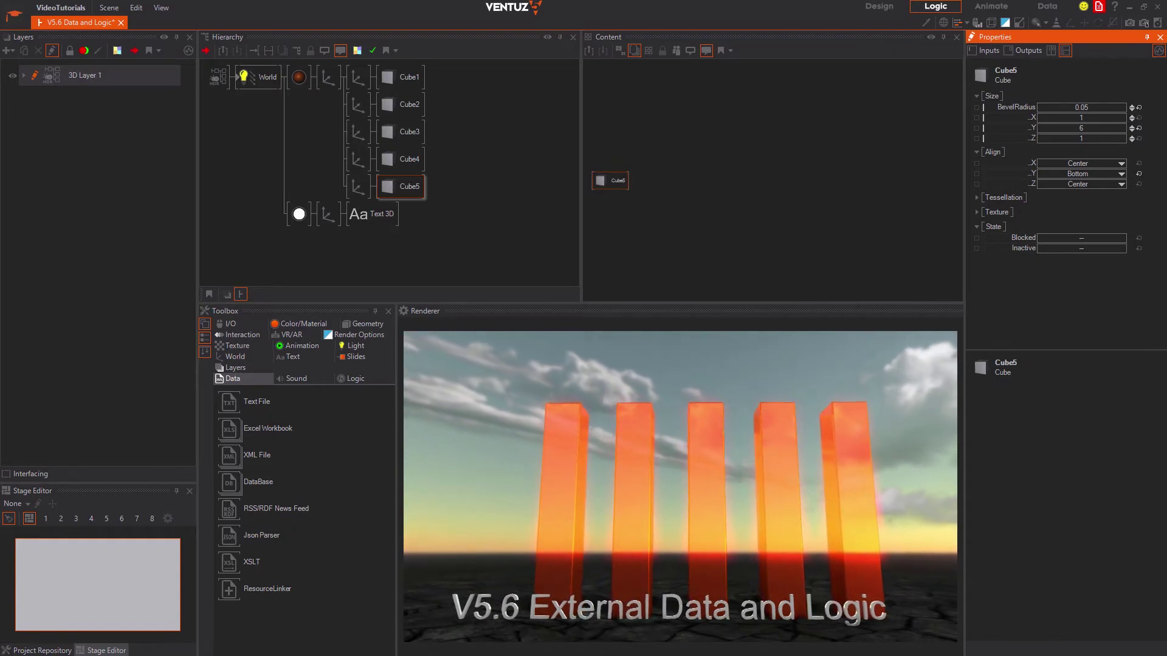
Step: Check the five values in A1:A5 of barchartvalues.xlsx, then minimise Excel
key(alt+Tab)
drag(638, 188, 648, 237)
click(670, 236)
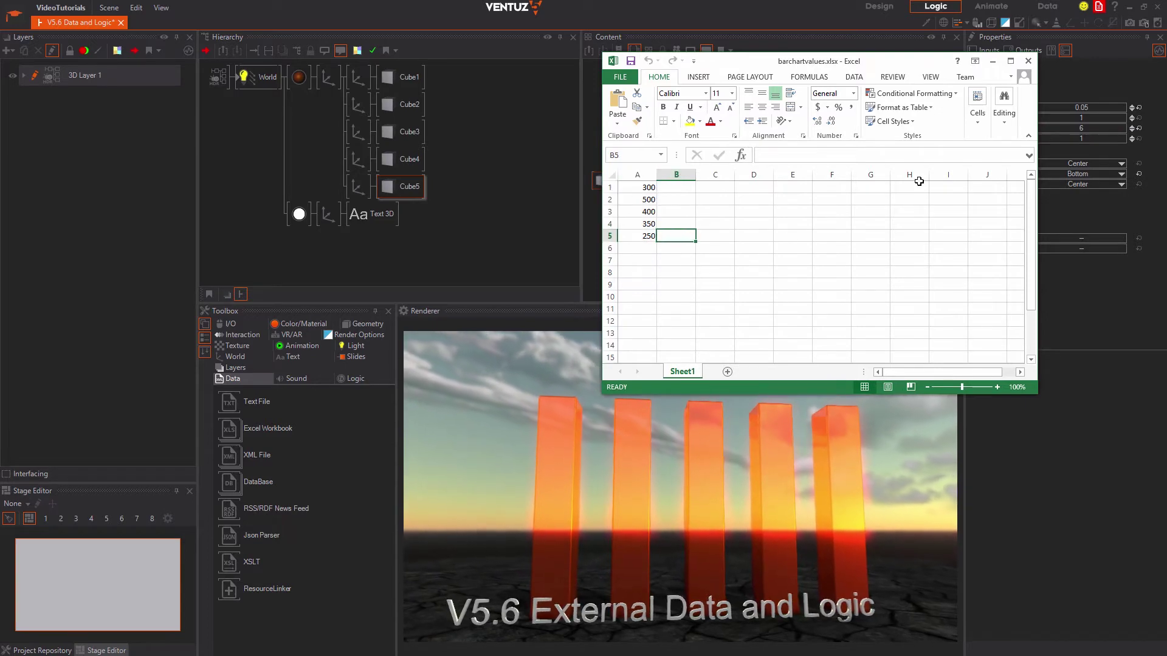
click(991, 61)
click(644, 234)
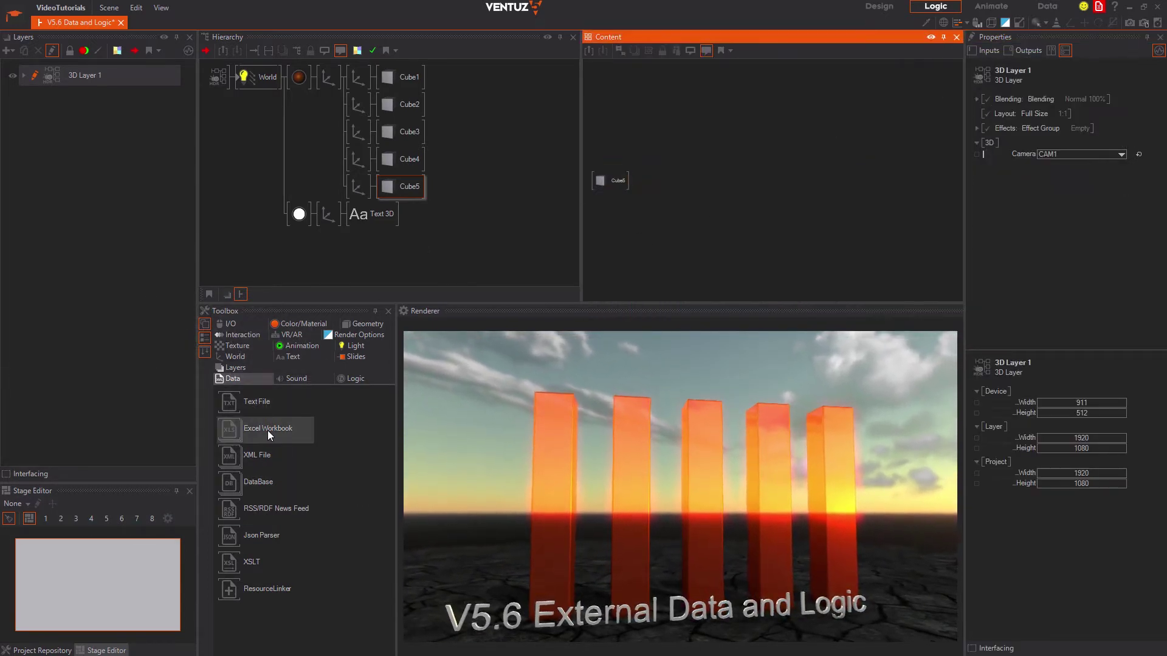
Step: Add an Excel Workbook node with its File set to barchartvalues.xlsx
drag(246, 427, 825, 183)
click(1122, 105)
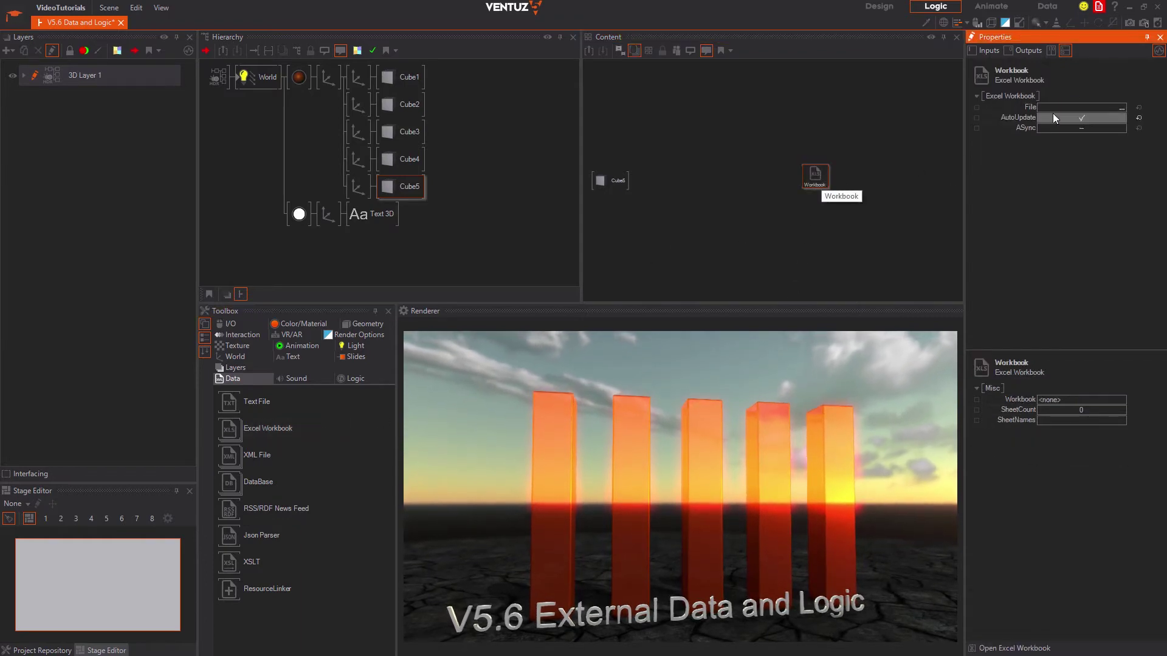
click(1122, 108)
double_click(414, 196)
click(779, 241)
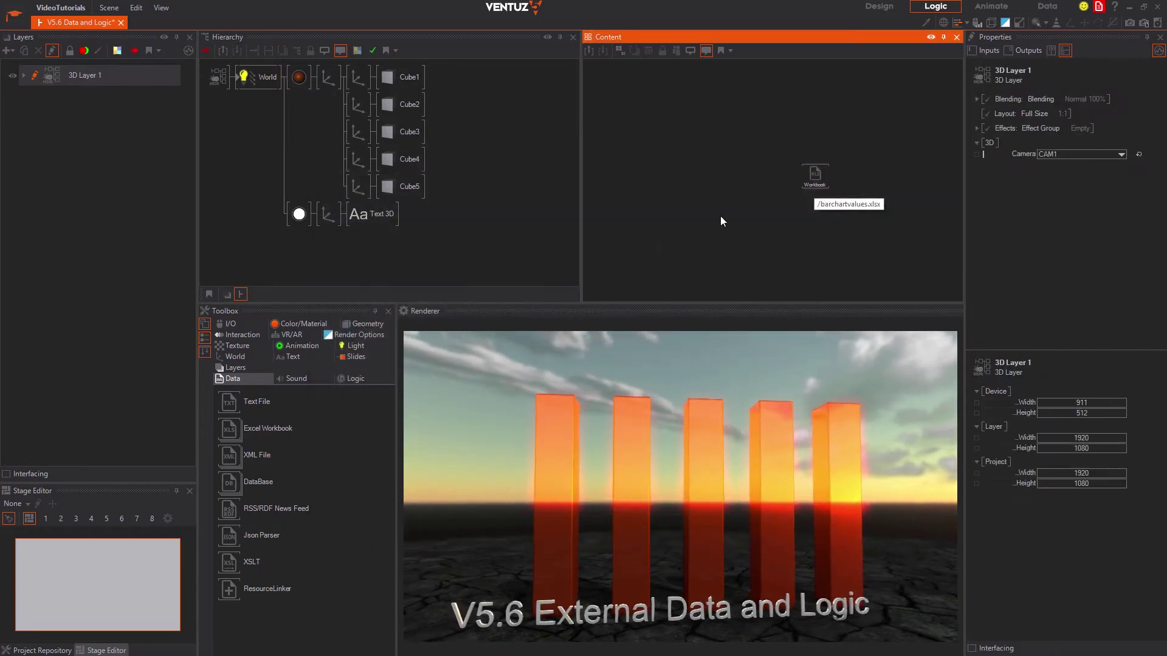
Step: Add an Excel Range Array with Vertical ReadDirection, linked to the workbook
drag(234, 432, 857, 228)
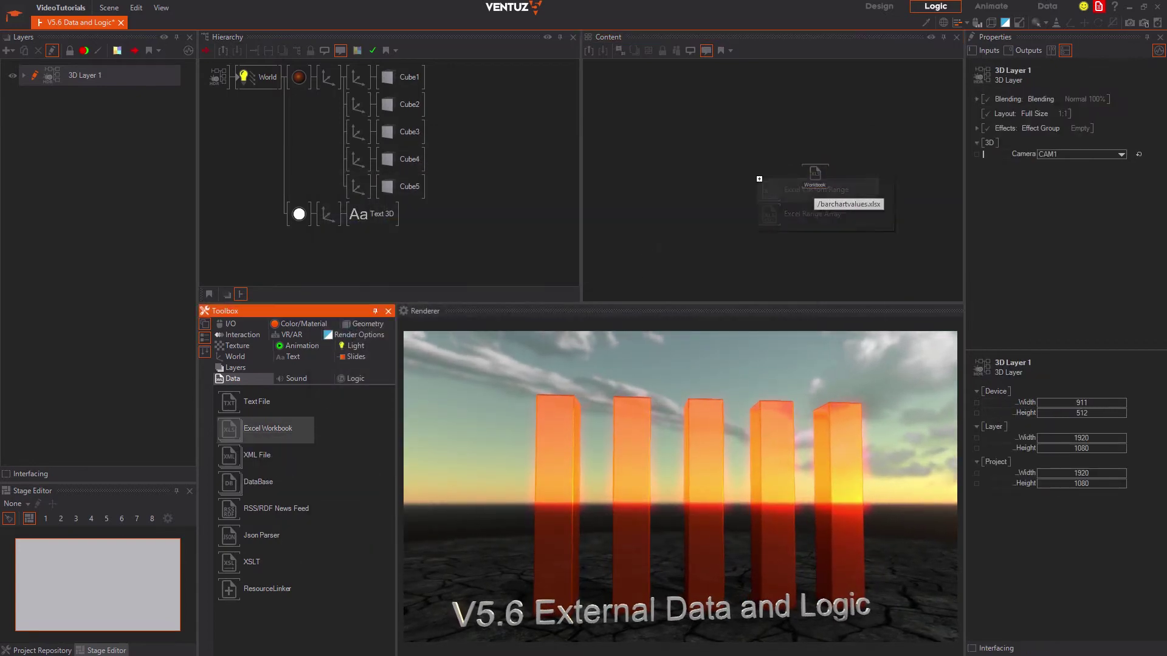
drag(759, 178, 790, 216)
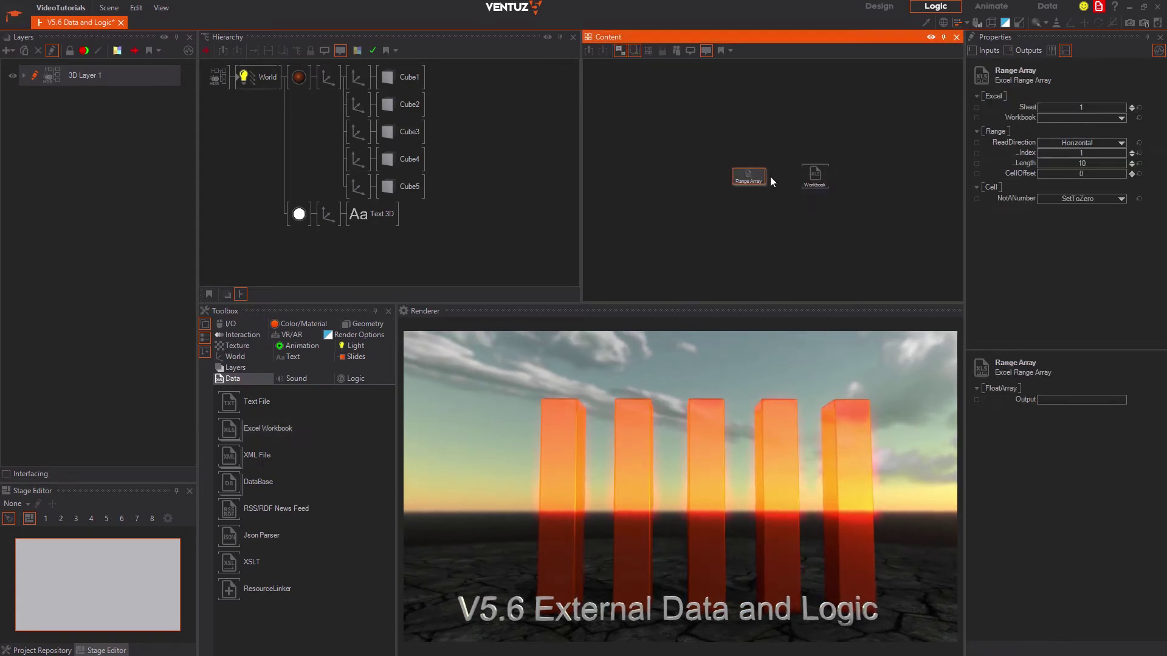
click(1095, 159)
click(1091, 145)
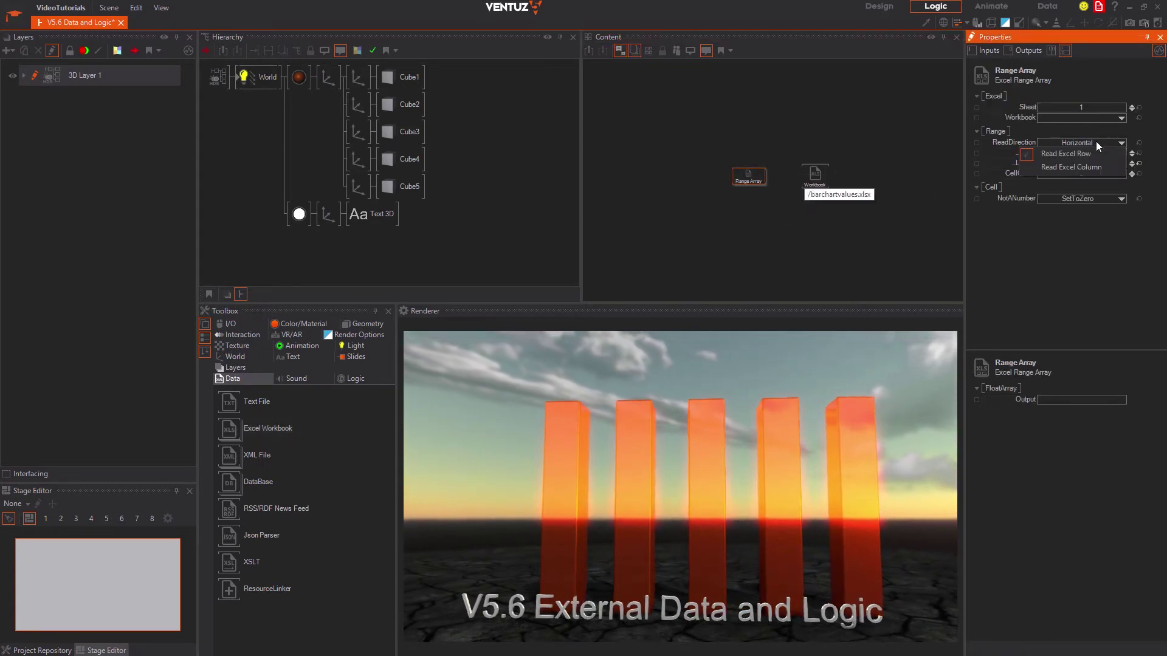
click(1099, 166)
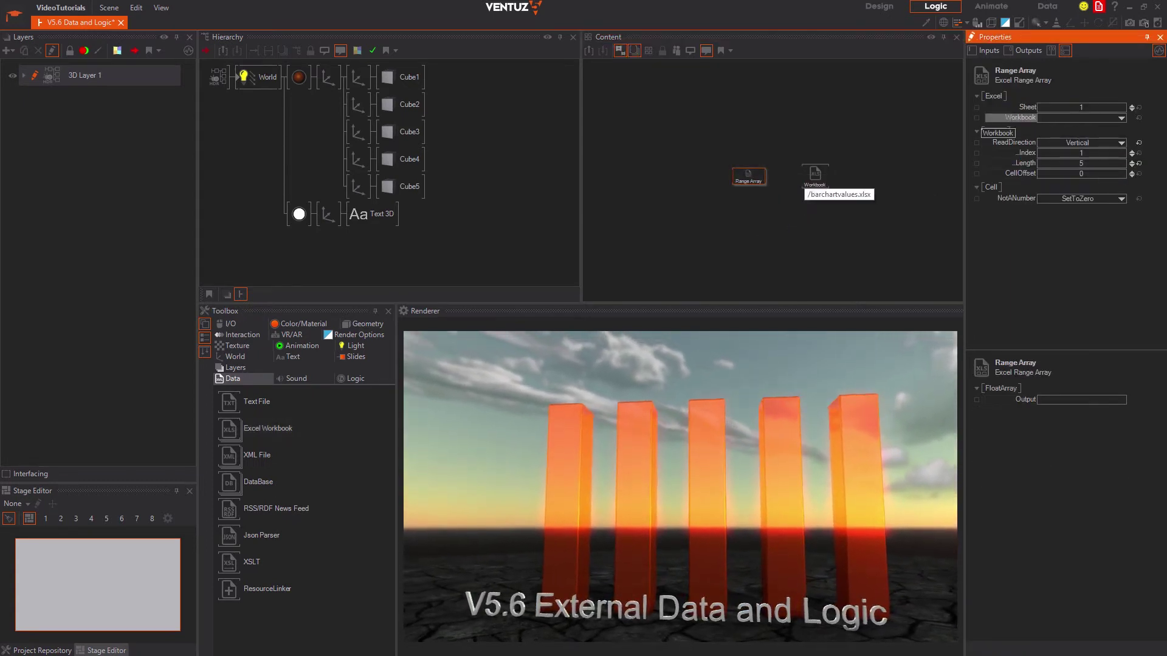
drag(816, 178, 816, 178)
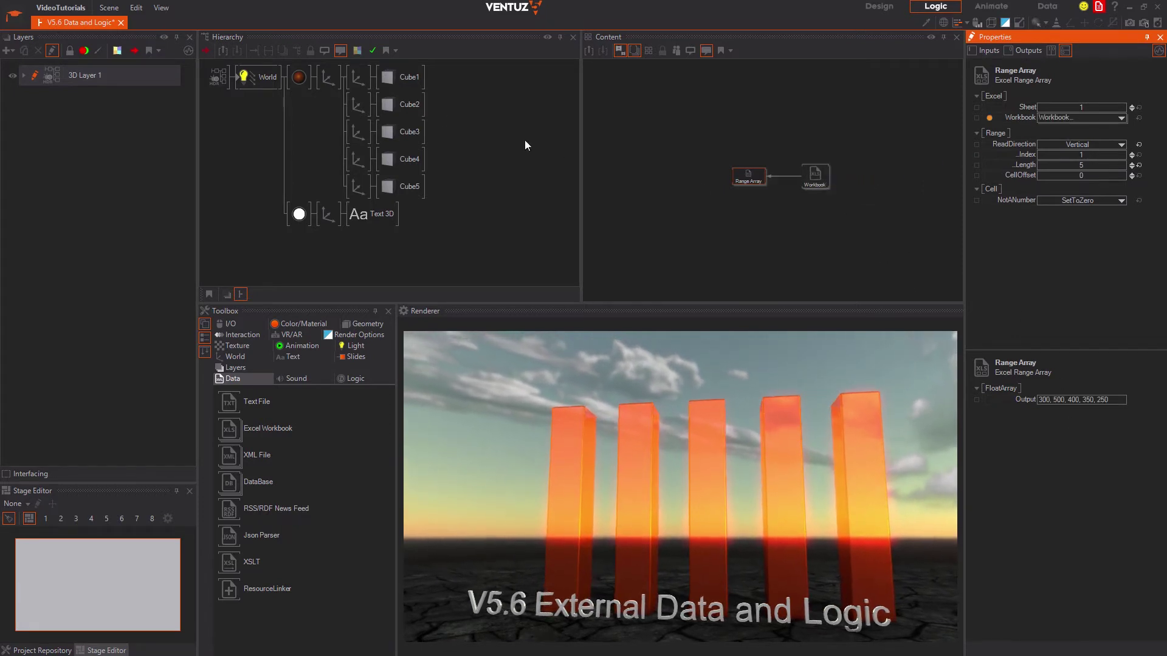
Step: Bring Cube1 through Cube5 from the scene tree into the Content graph
click(402, 83)
ctrl+click(401, 104)
ctrl+click(401, 131)
ctrl+click(396, 159)
ctrl+click(401, 186)
drag(401, 186, 613, 138)
click(621, 78)
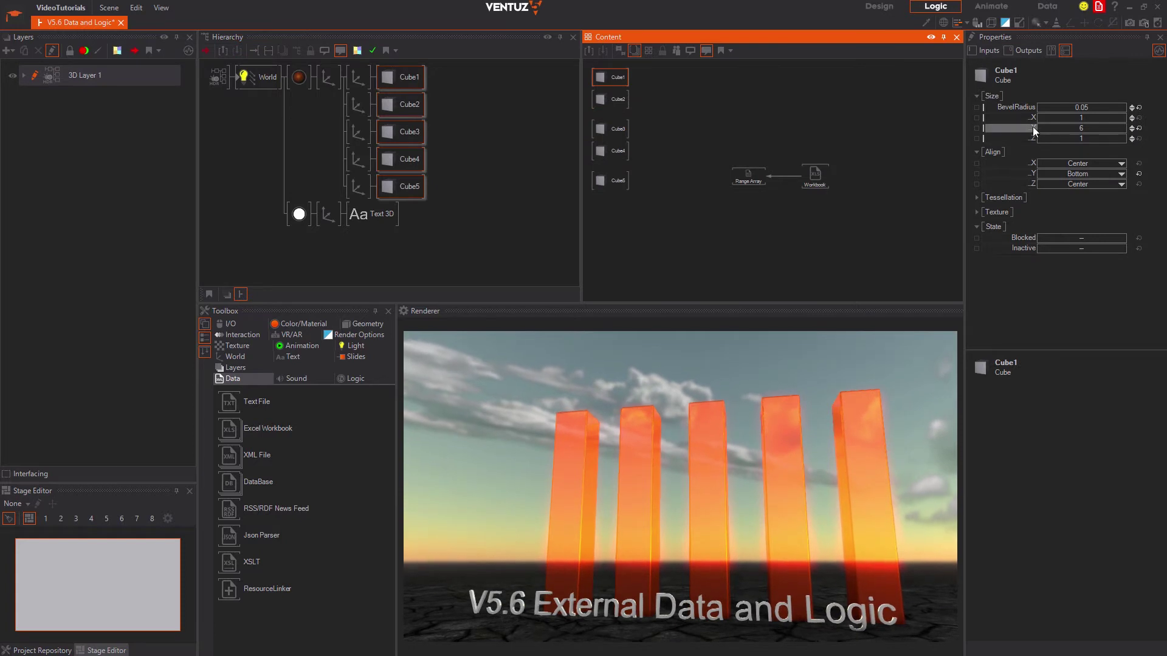
Step: Add a 5-element Float Array Indexer and feed its Array input from the Range Array
drag(1033, 127, 748, 179)
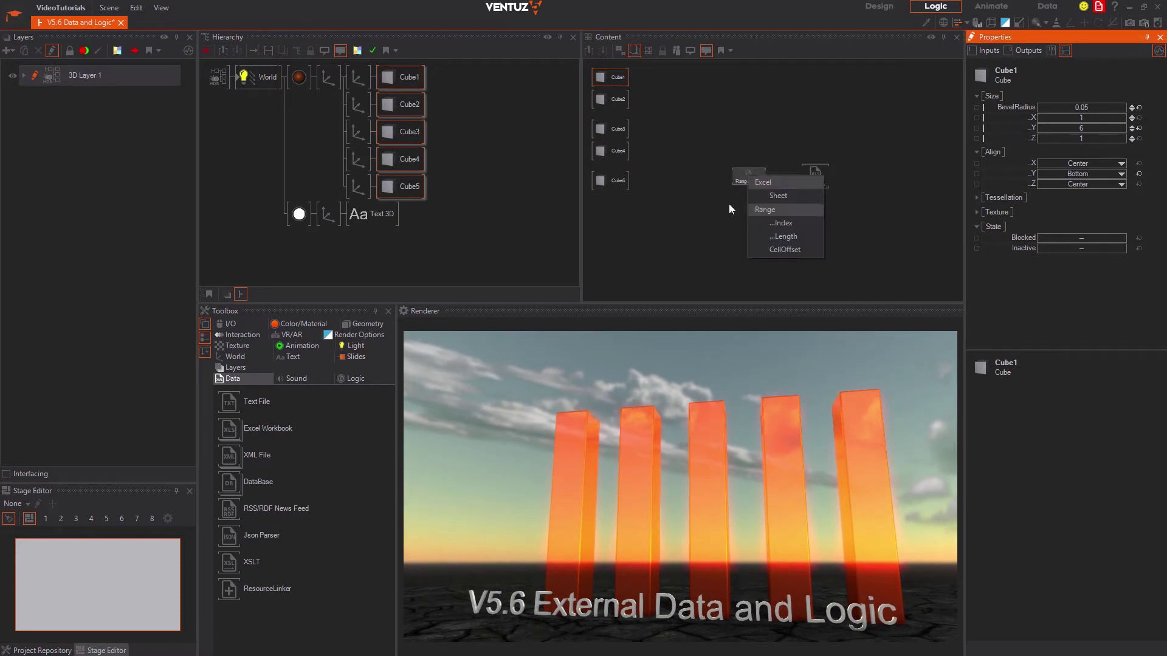
click(786, 123)
click(781, 125)
click(365, 377)
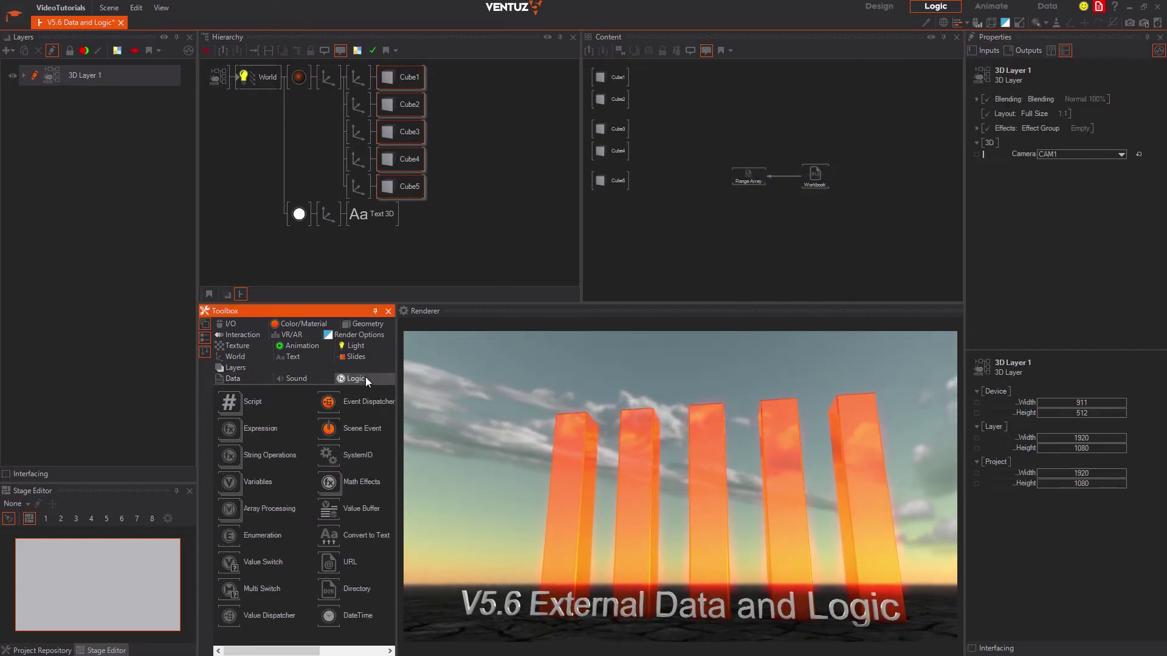
click(234, 510)
click(234, 510)
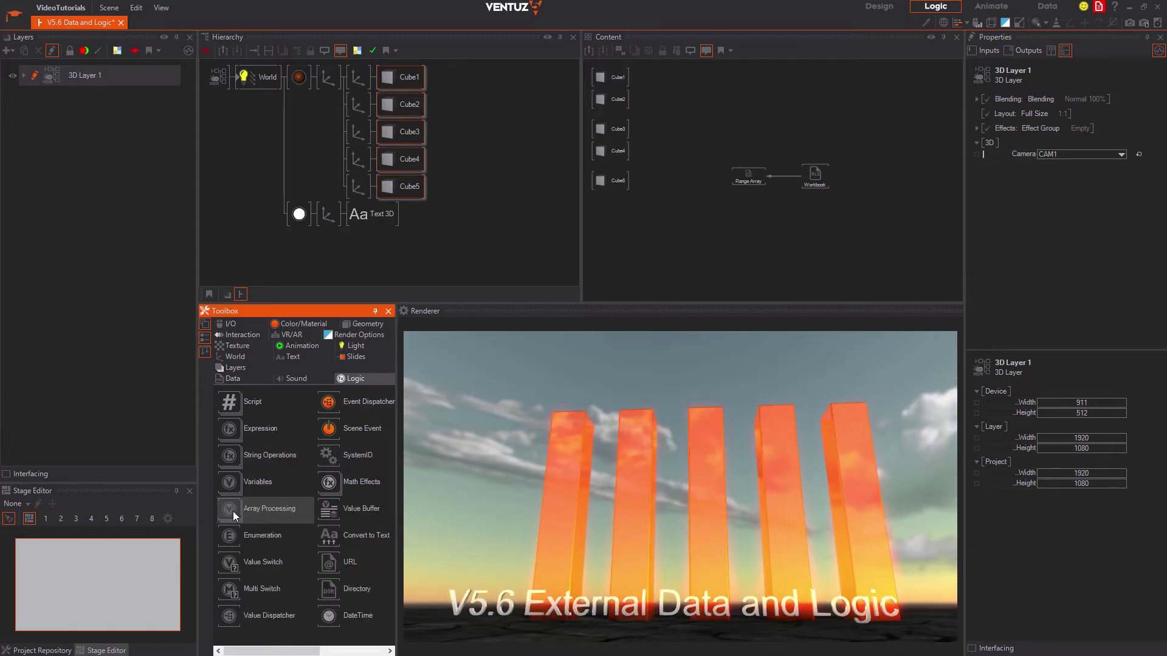
drag(715, 159, 725, 147)
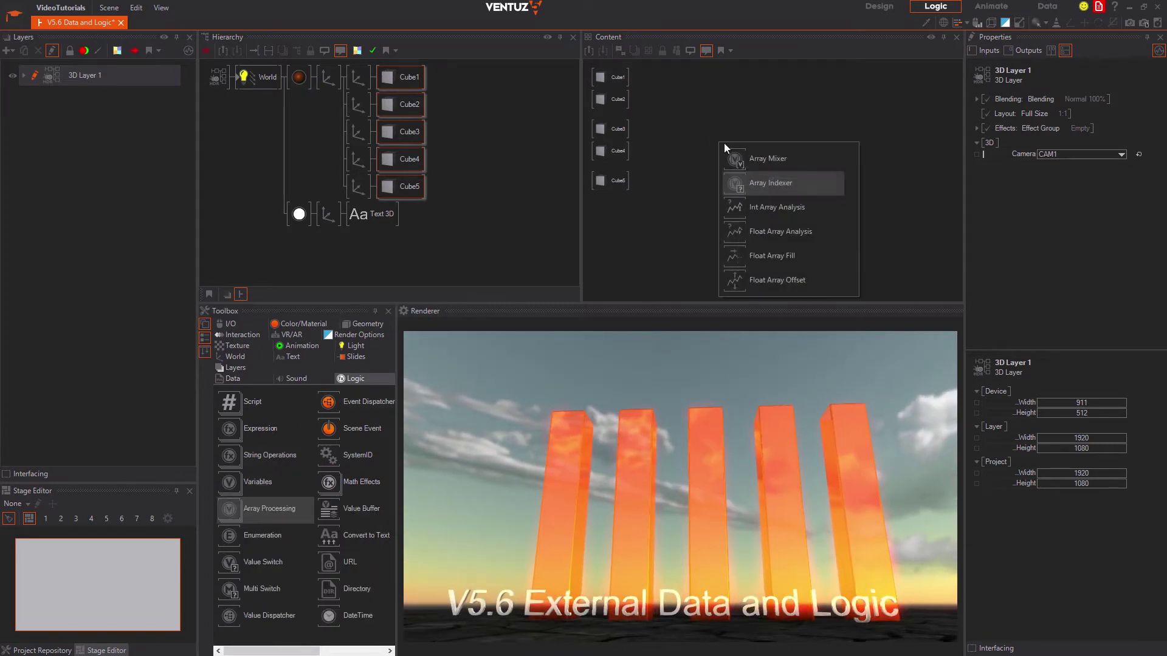
click(777, 184)
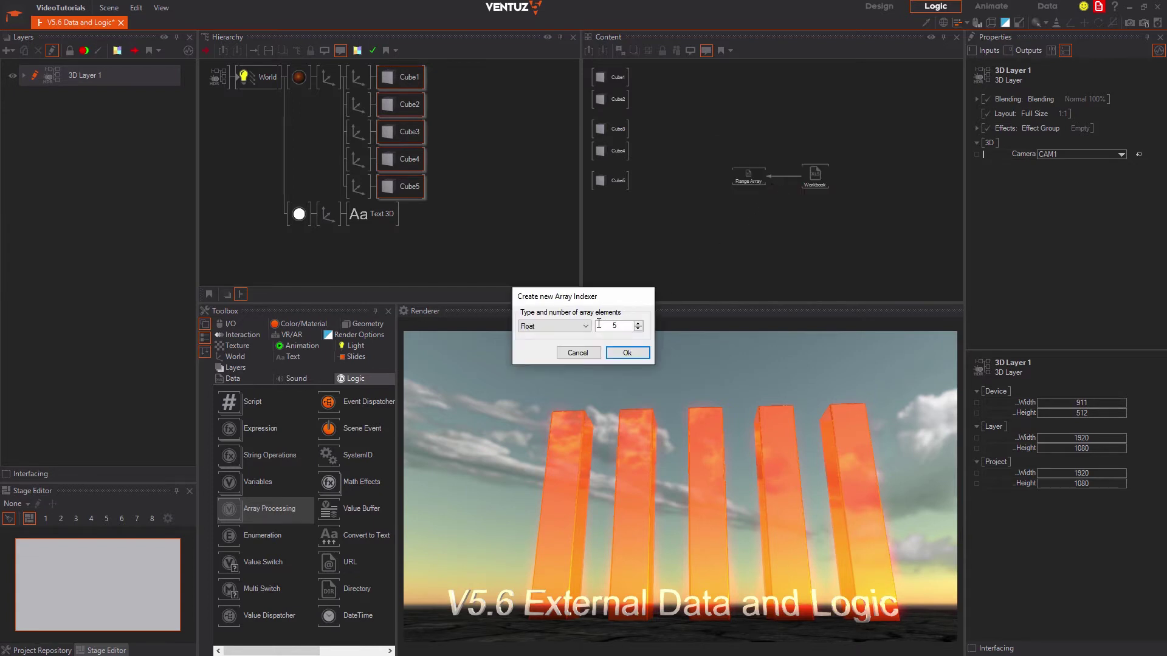
click(627, 354)
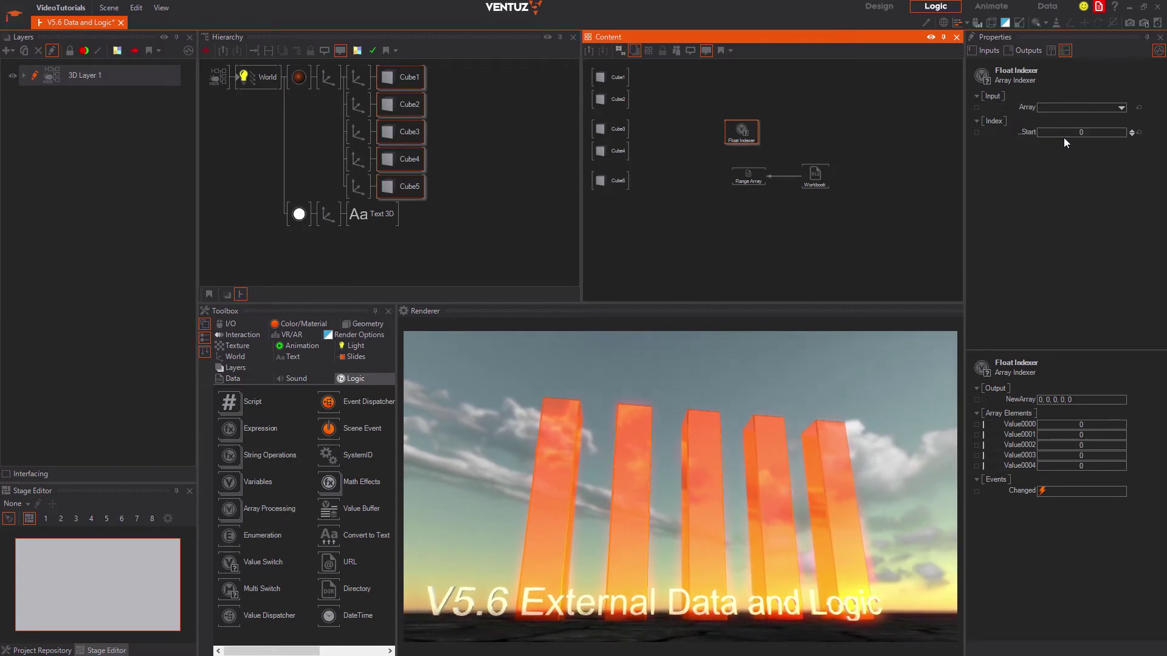
click(1027, 108)
drag(748, 174, 749, 177)
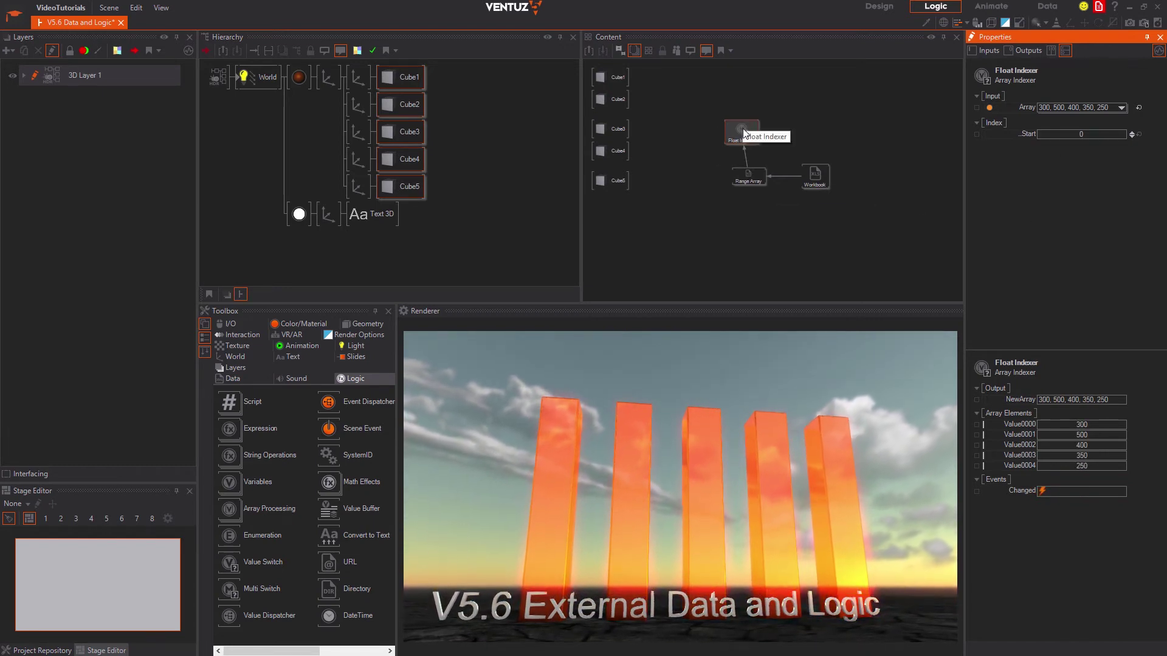
drag(741, 130, 749, 124)
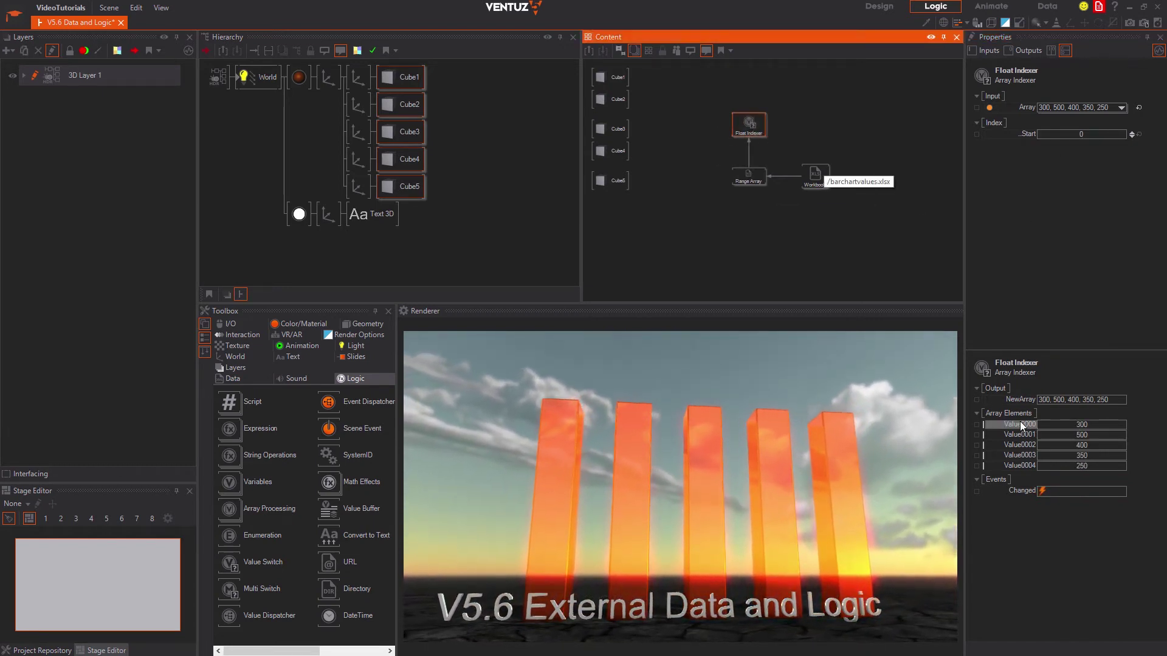
click(610, 78)
drag(1030, 129, 894, 131)
drag(756, 128, 751, 131)
click(783, 152)
click(610, 99)
click(784, 151)
click(610, 129)
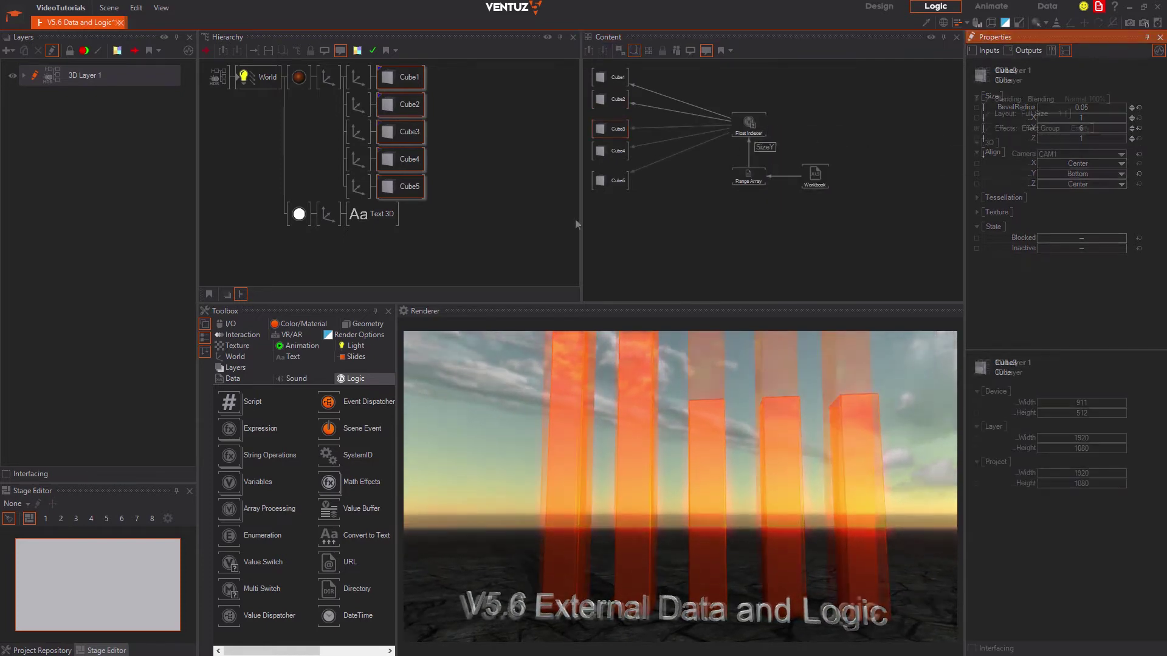
click(651, 239)
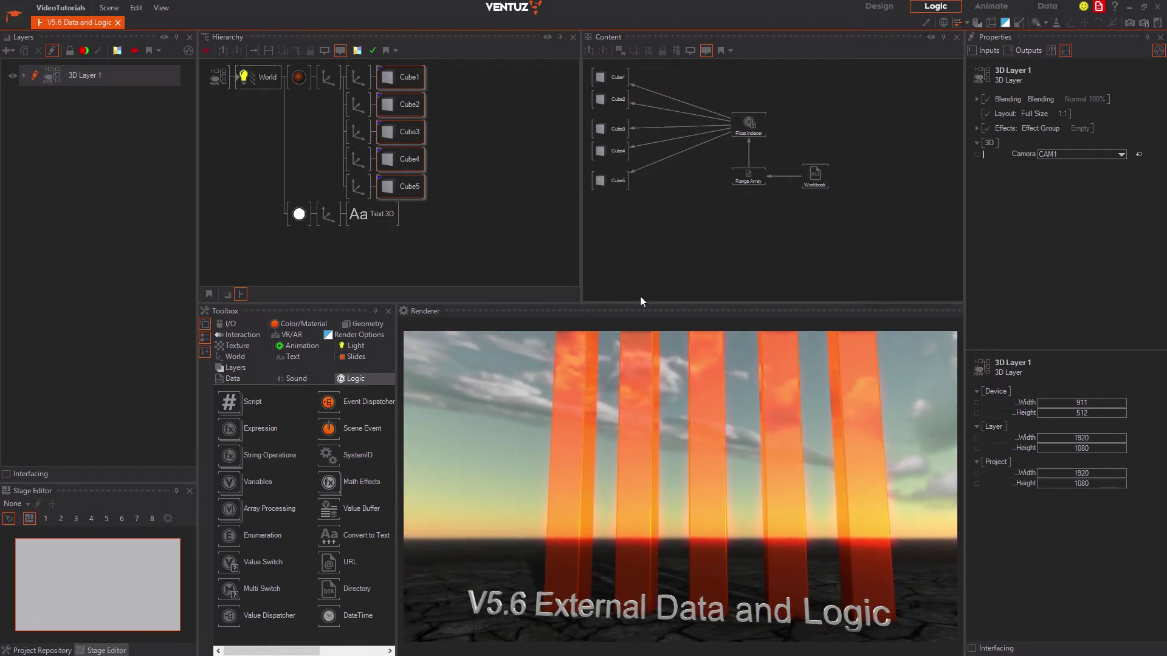
click(599, 79)
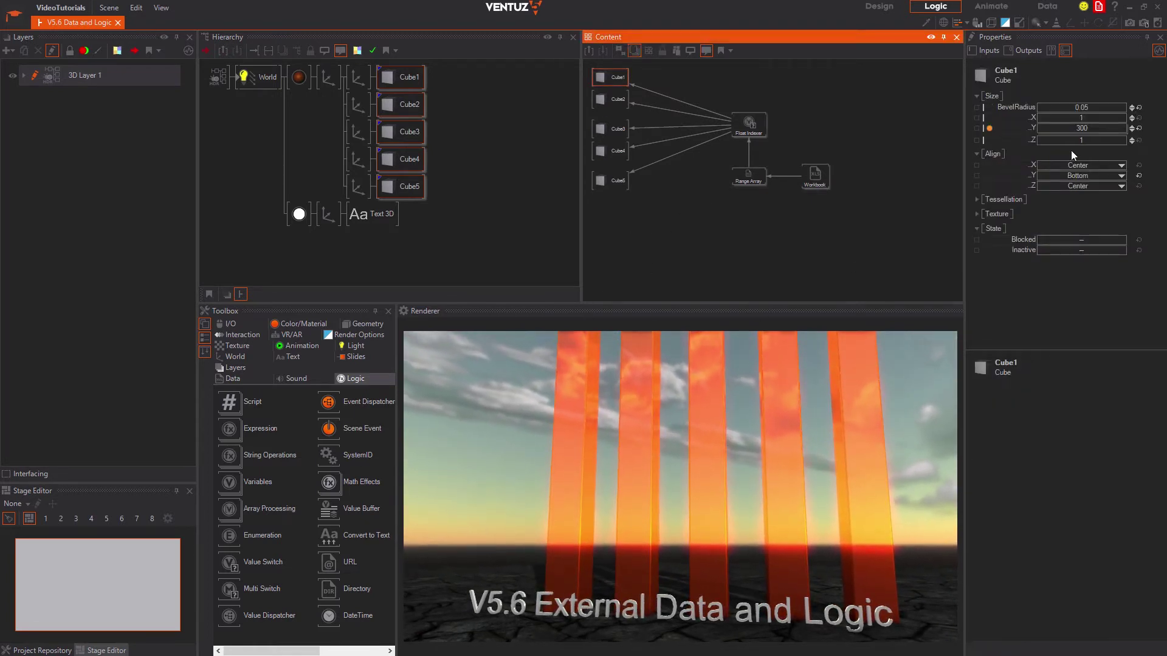
click(715, 273)
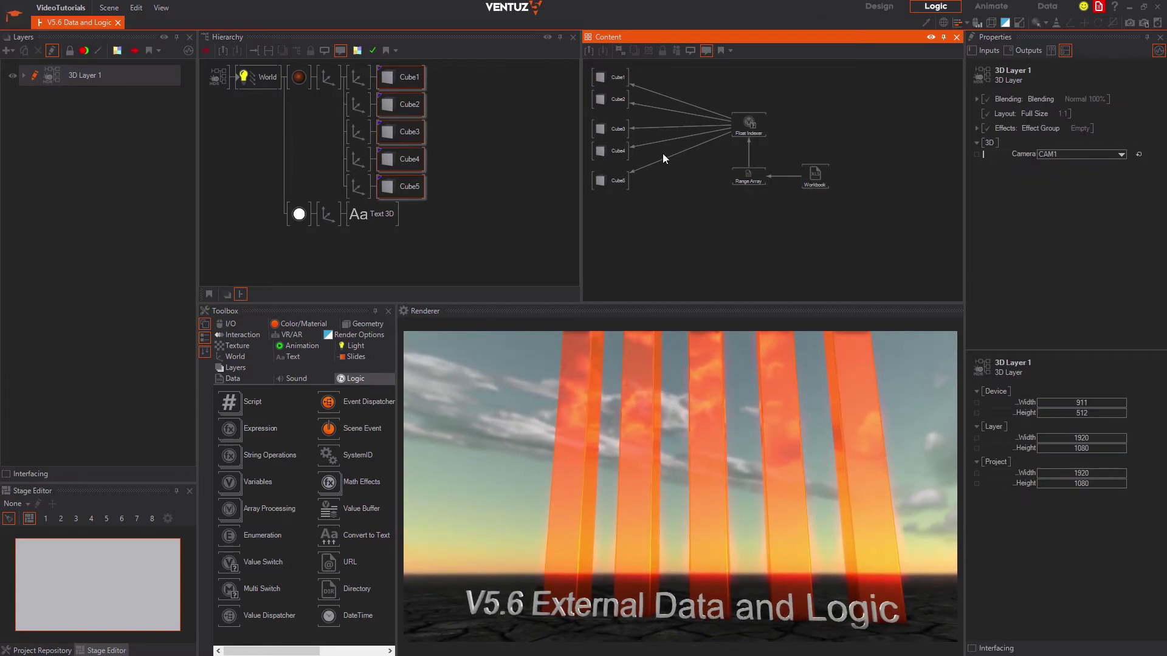
click(622, 77)
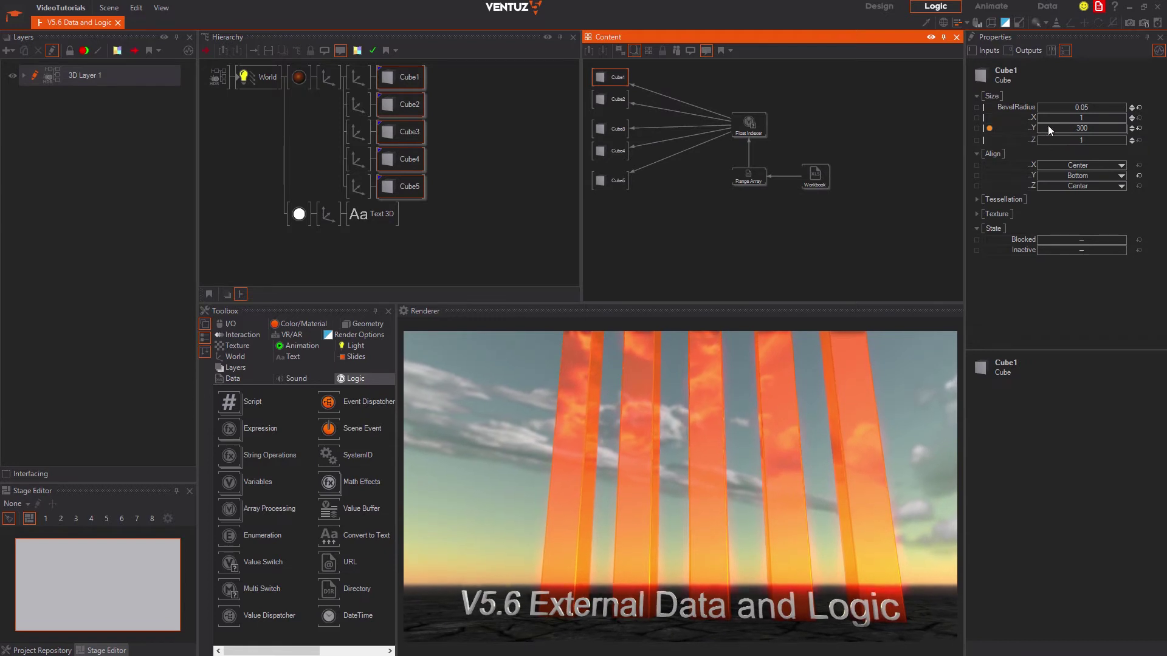
click(669, 74)
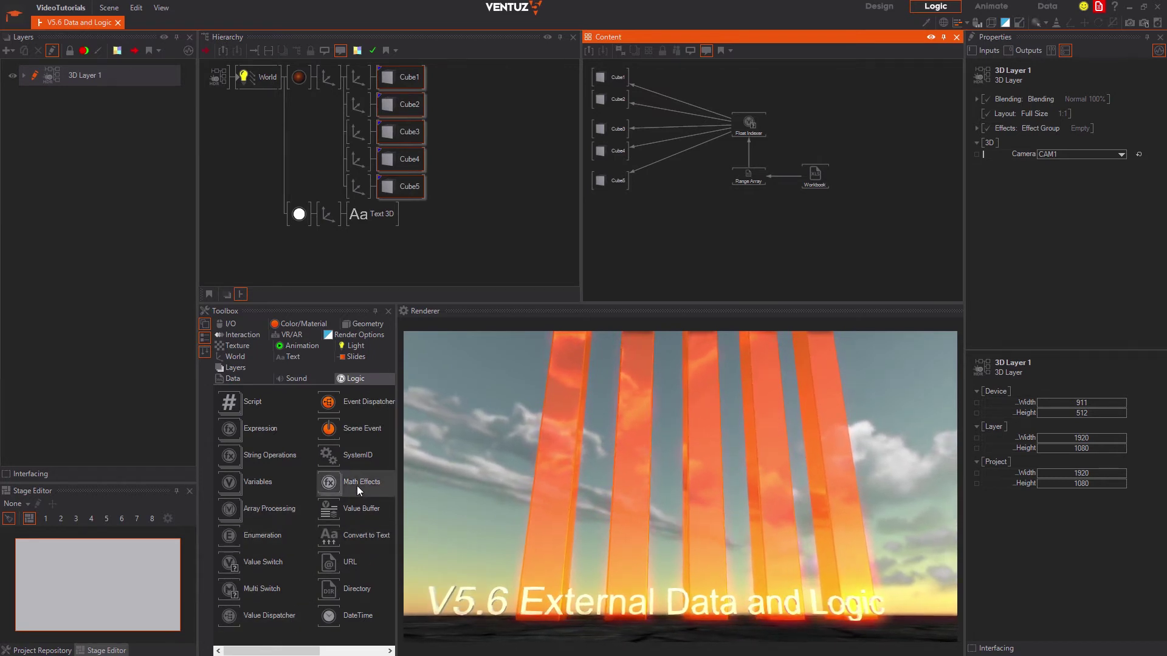
Step: Drop a Clipping node onto the Float Indexer links and apply it to all five cubes
mouse_move(357, 486)
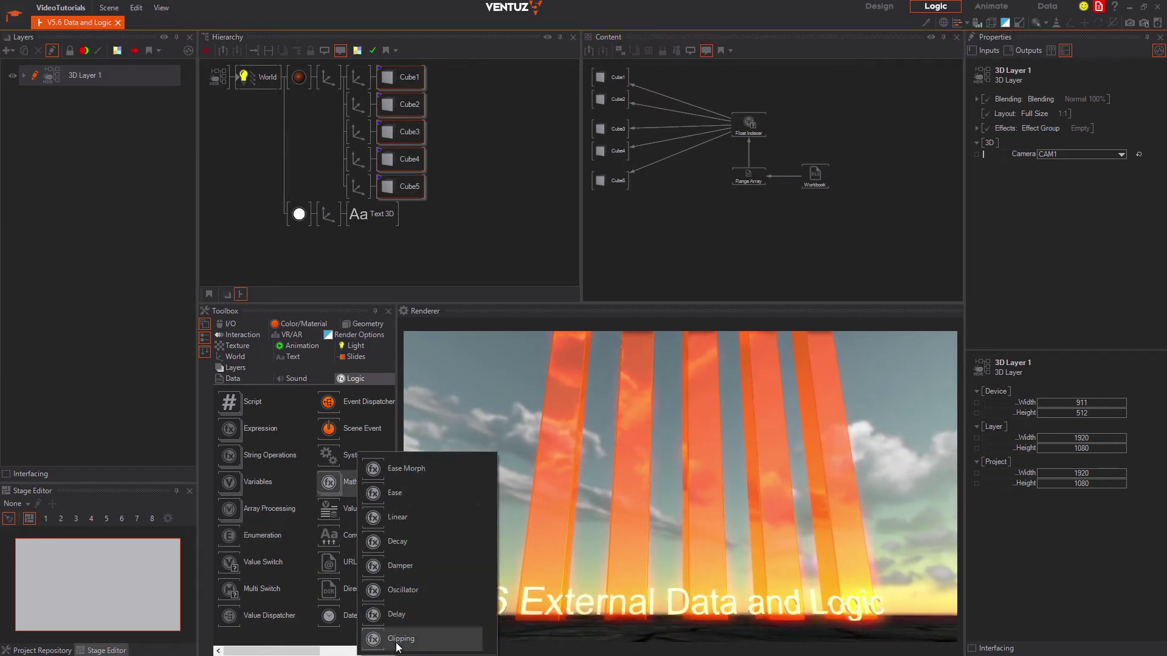
drag(393, 644, 687, 386)
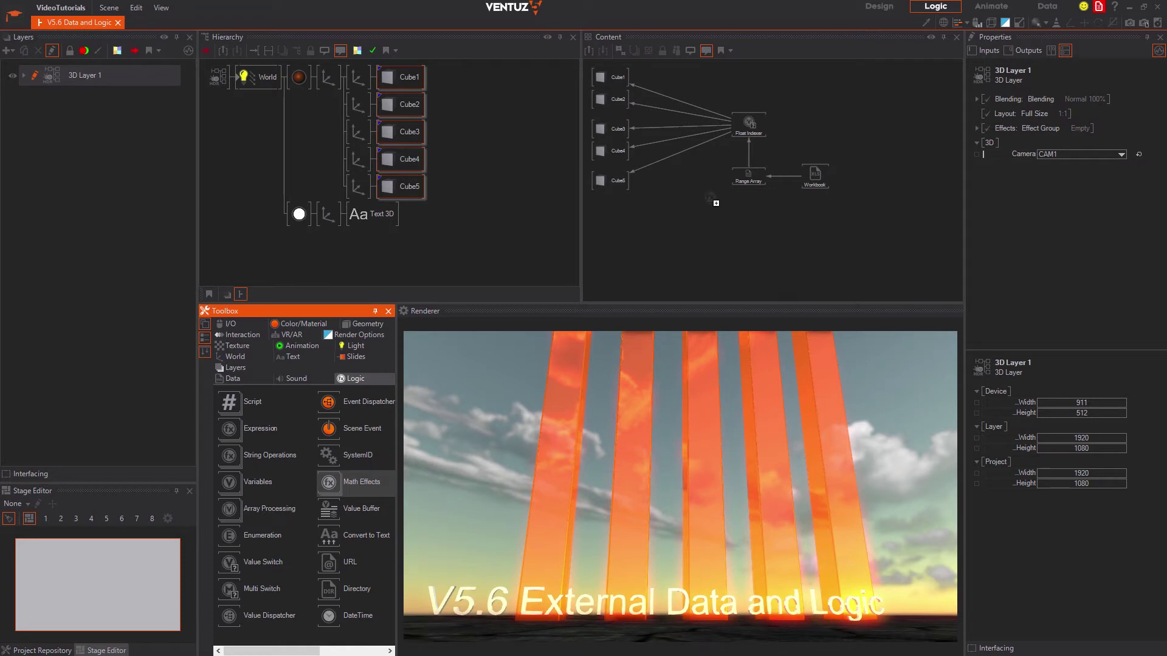
drag(670, 104, 668, 100)
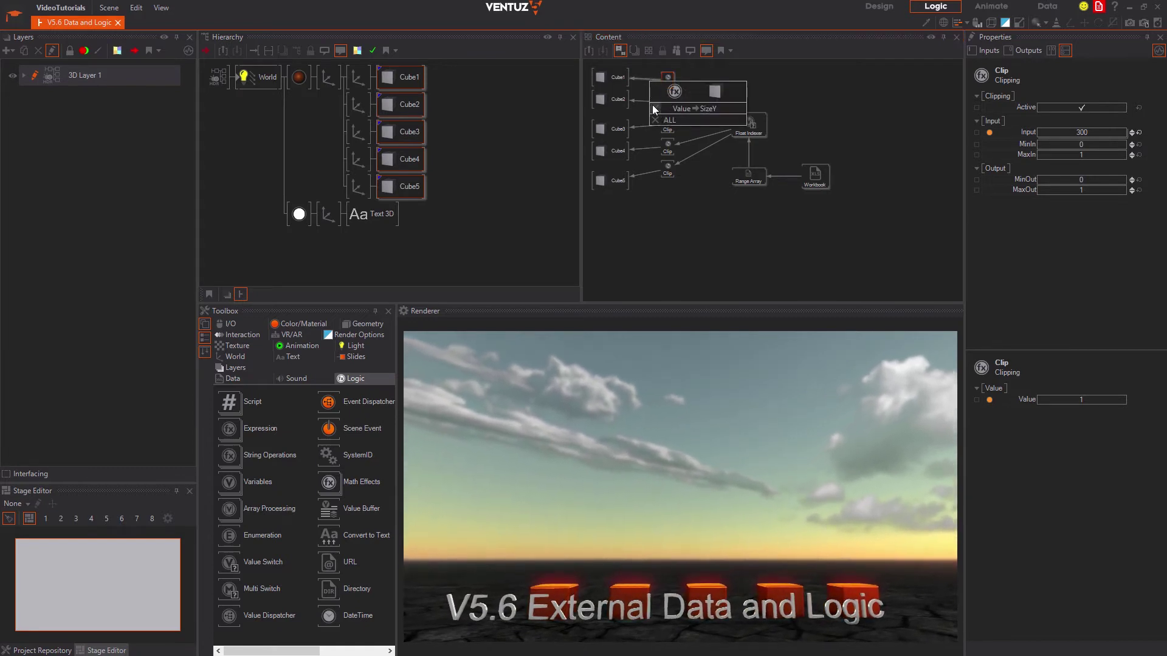
click(651, 104)
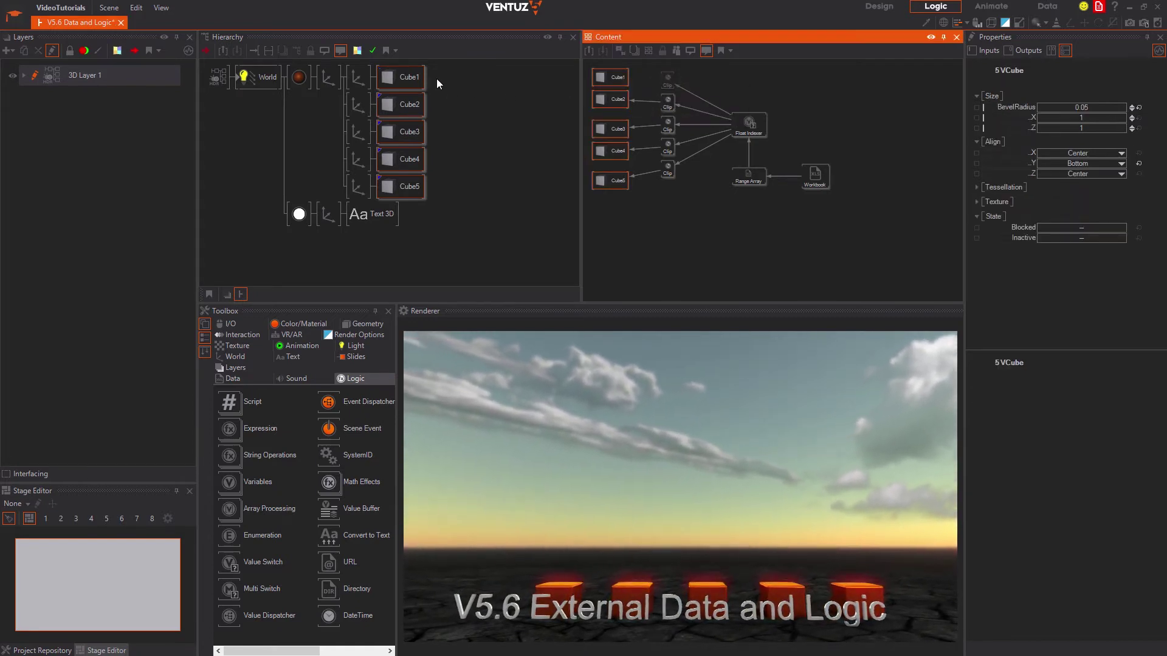
Step: Gauge Cube1's height, then set MaxOut to 6 on all five Clip nodes
click(600, 79)
drag(1078, 130, 1096, 133)
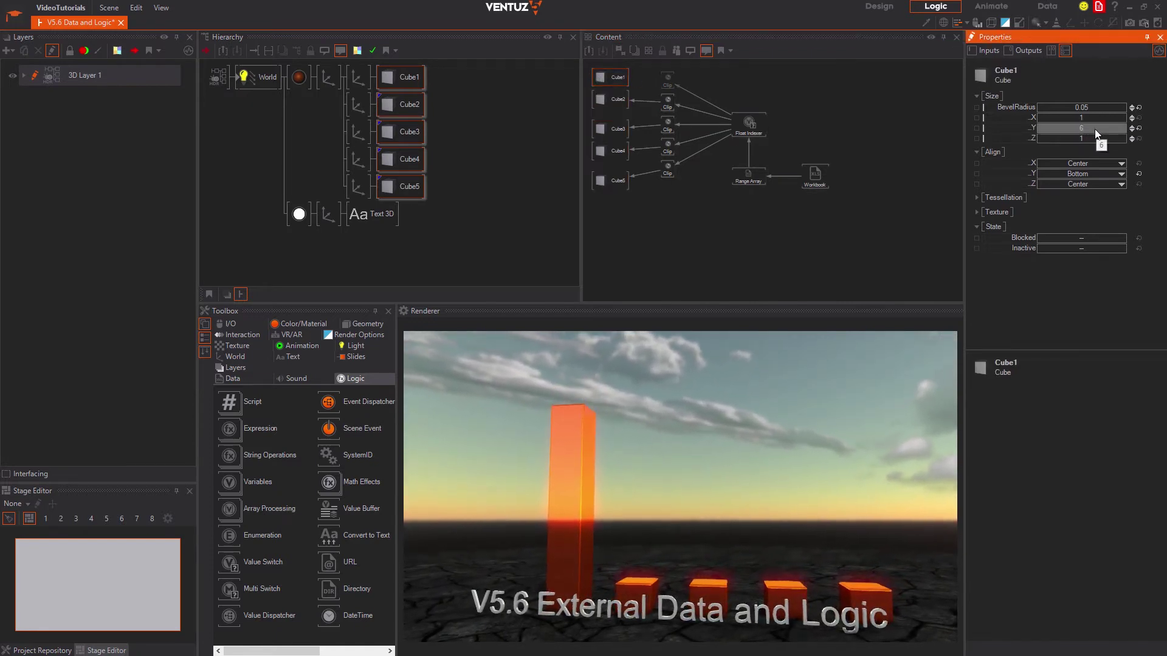
click(668, 81)
ctrl+click(668, 102)
ctrl+click(668, 124)
ctrl+click(667, 146)
ctrl+click(666, 170)
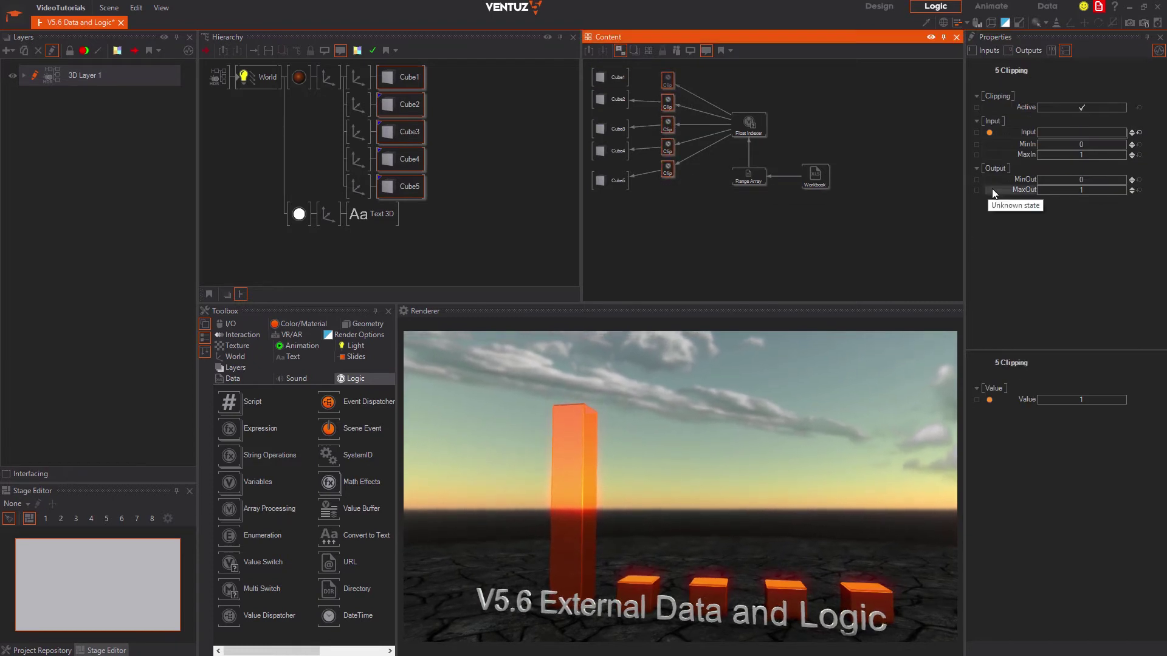
click(1071, 190)
text(6)
key(Return)
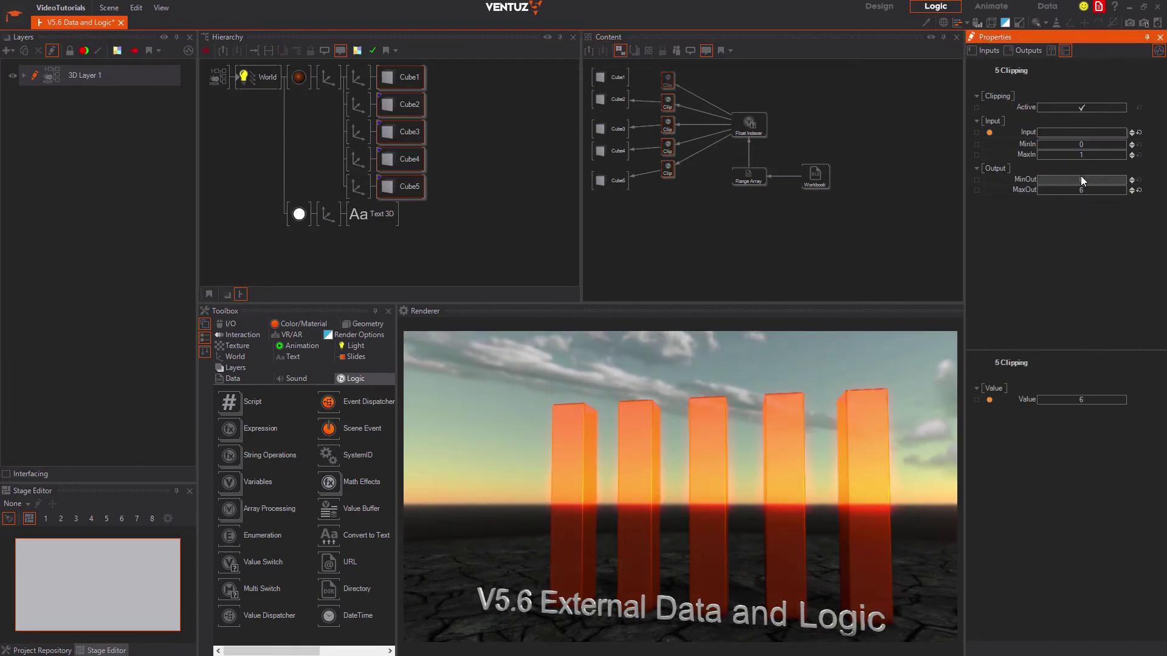
Step: Set the Clip nodes' MaxIn to 500 and check Cube1's resulting height
click(1087, 155)
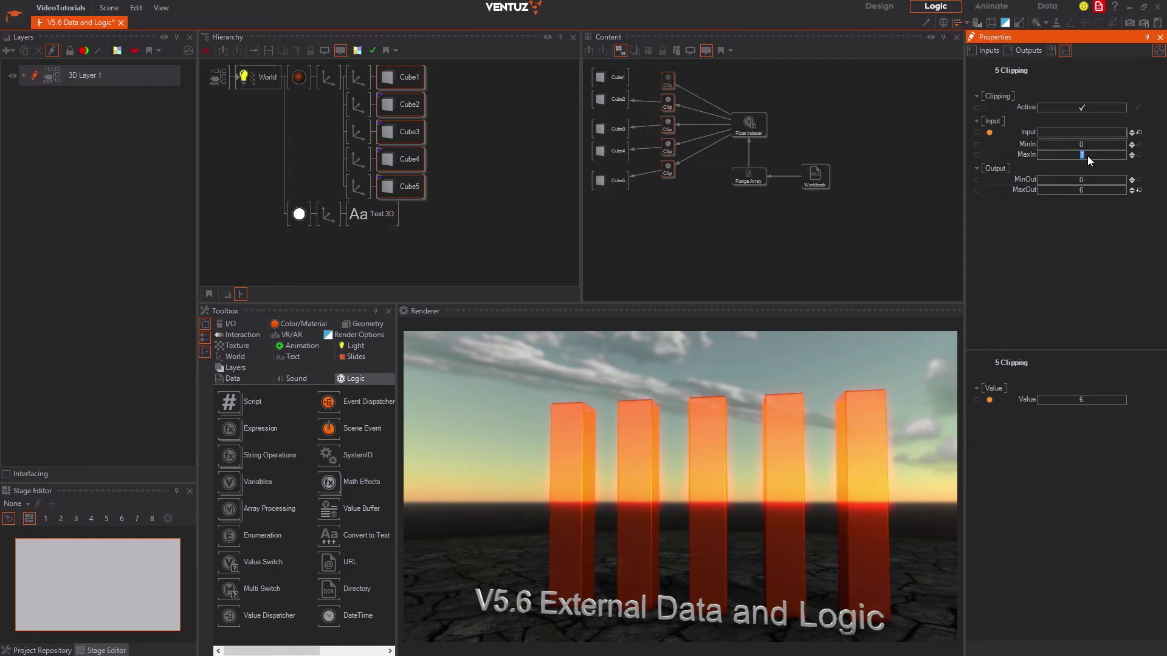
key(Return)
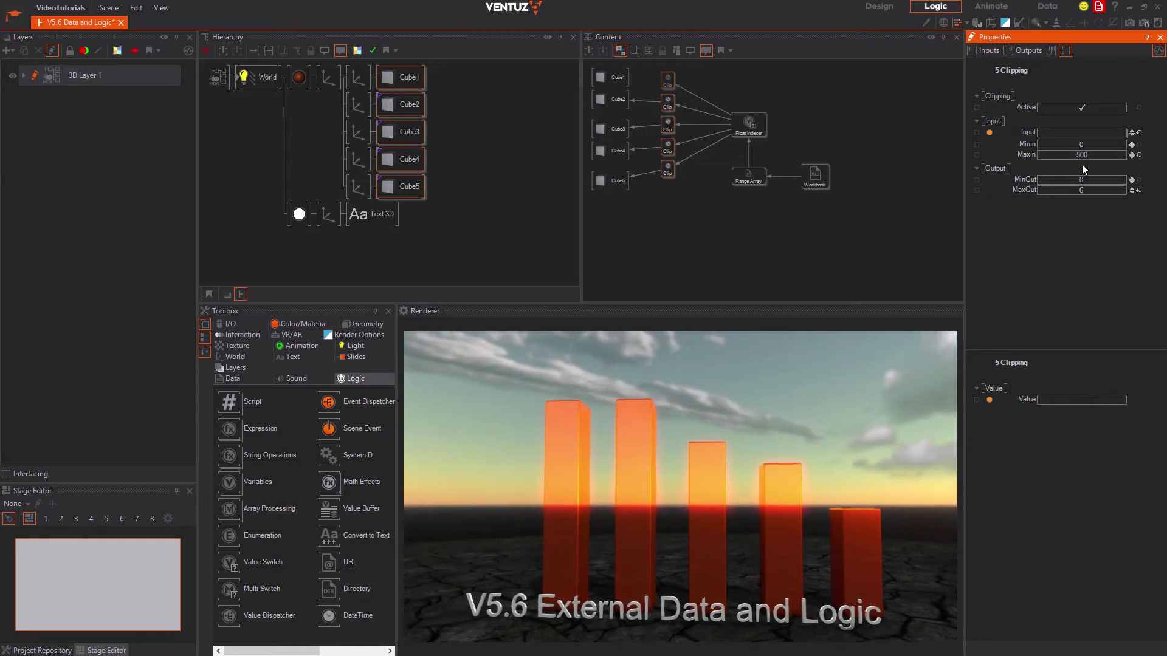
click(610, 78)
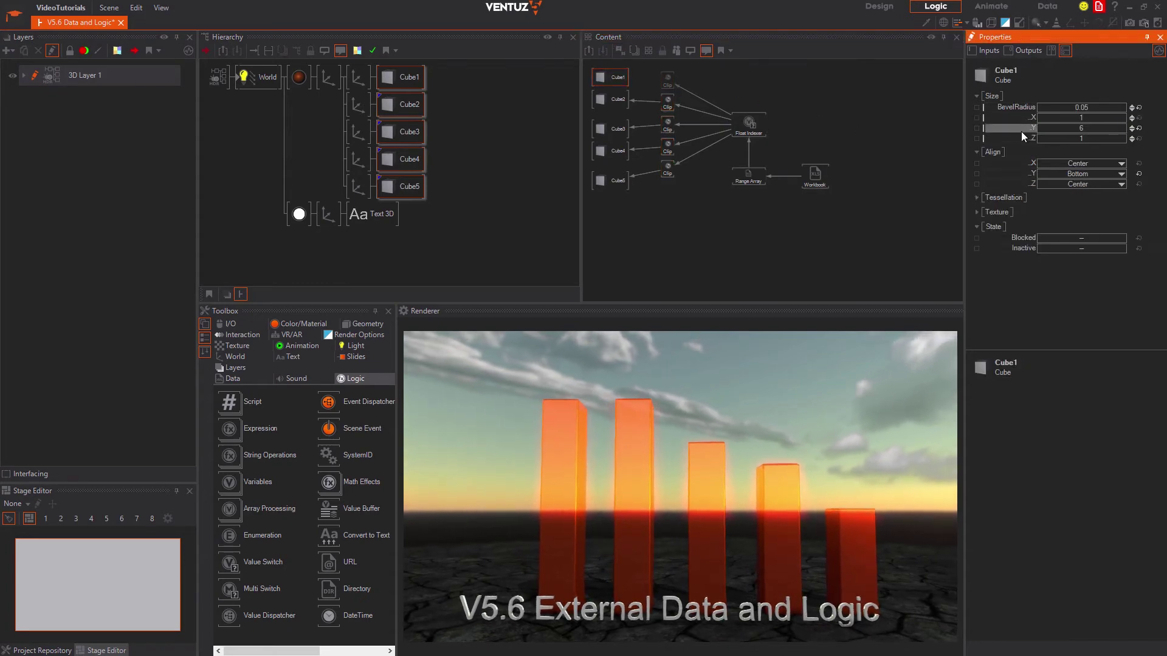
click(789, 88)
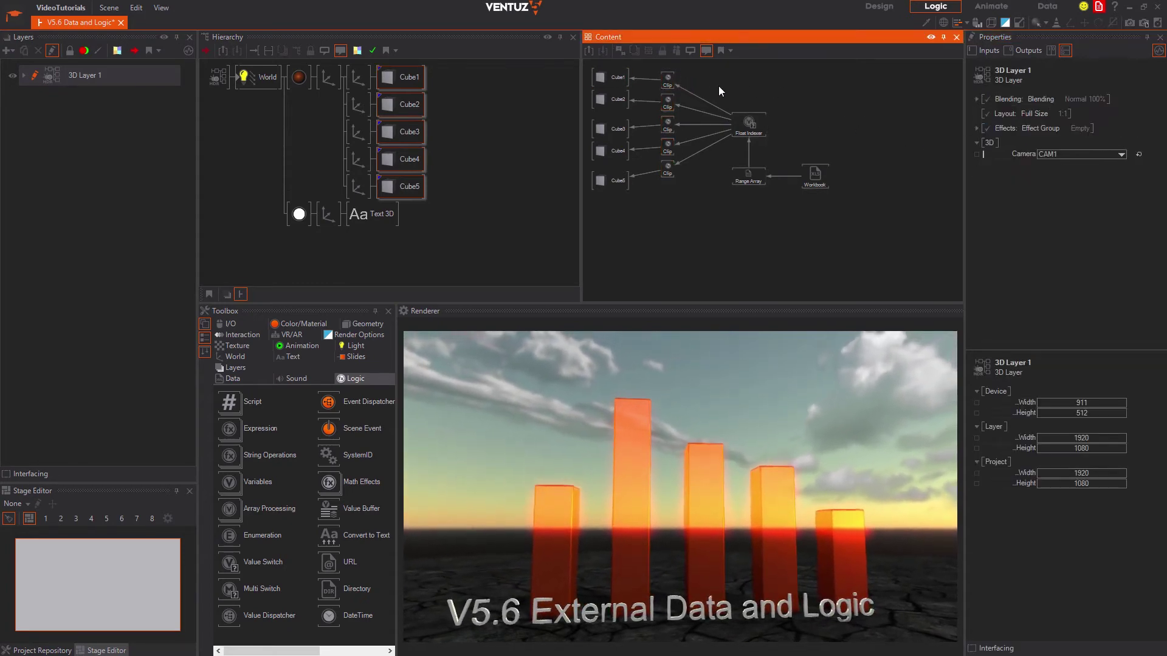
key(alt+Tab)
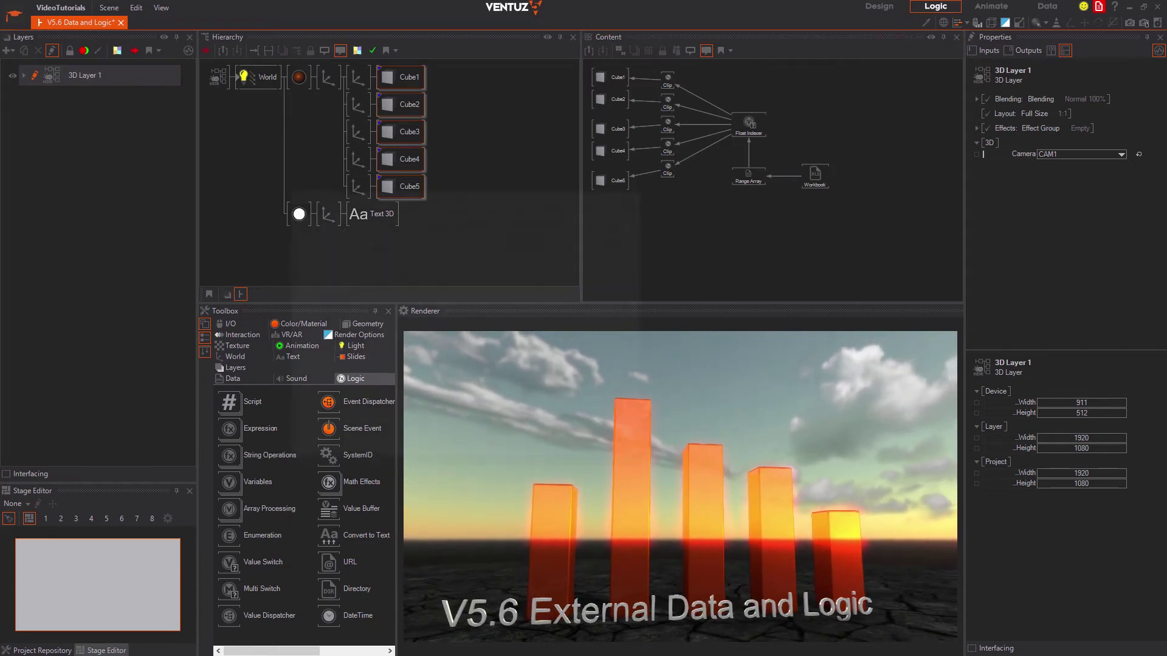
Step: Change cell A2 from 500 to 1000 and minimise the Excel window
click(644, 200)
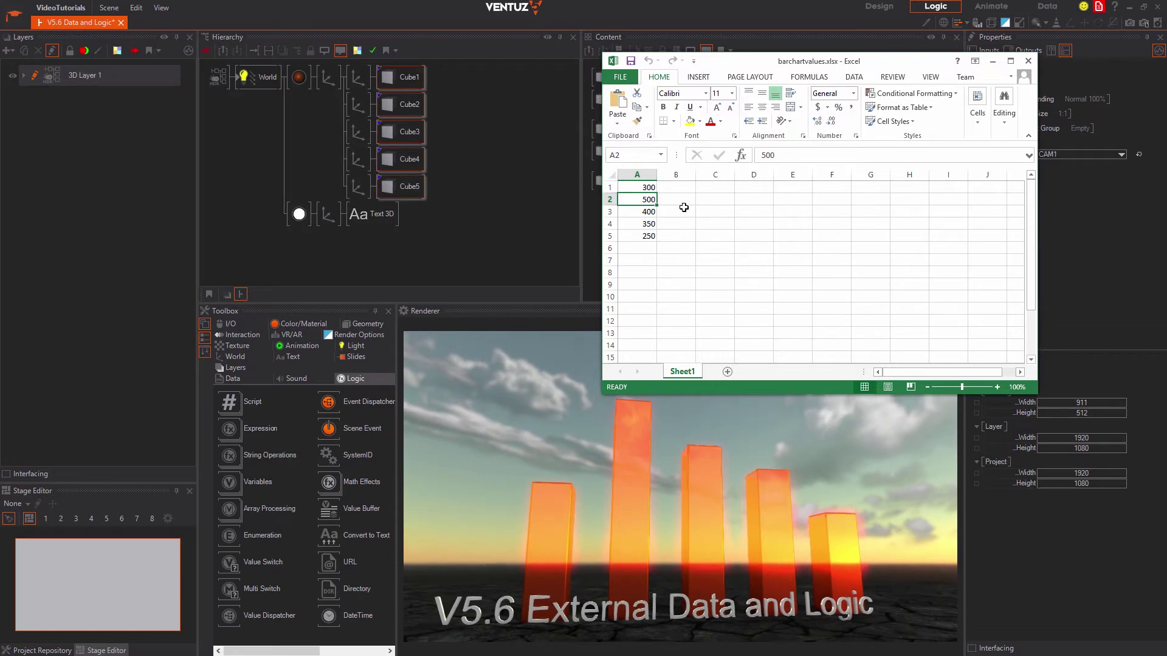
text(1000)
key(Return)
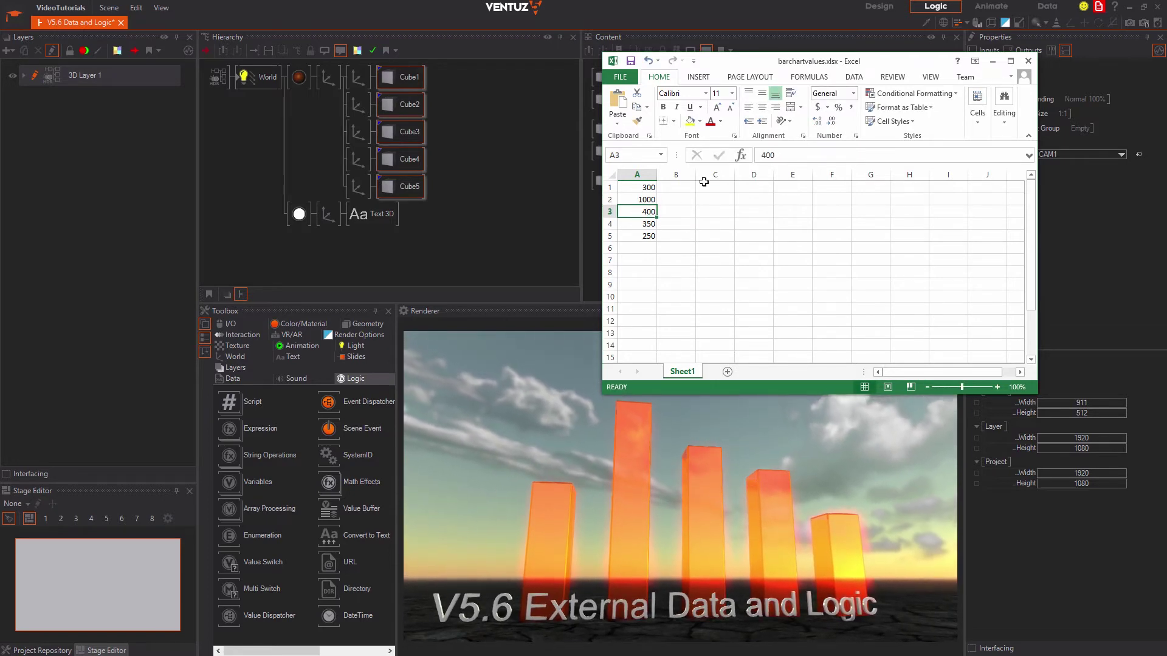
click(992, 62)
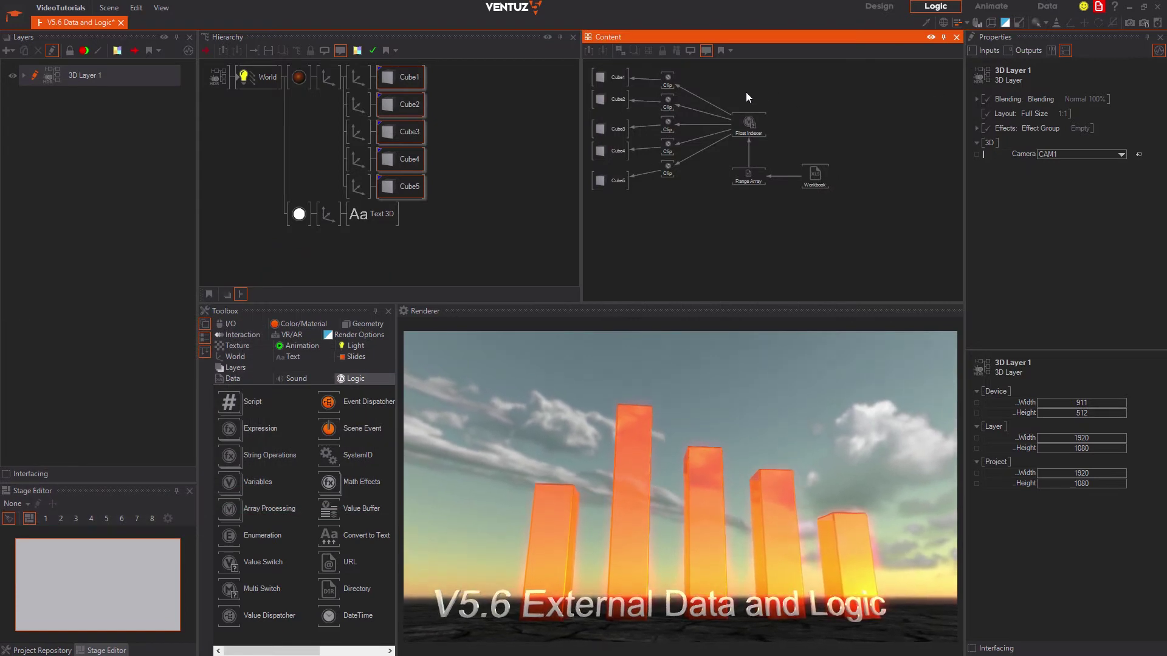
Step: Add a Float Array Analysis node and feed it the Float Indexer's whole array
click(243, 503)
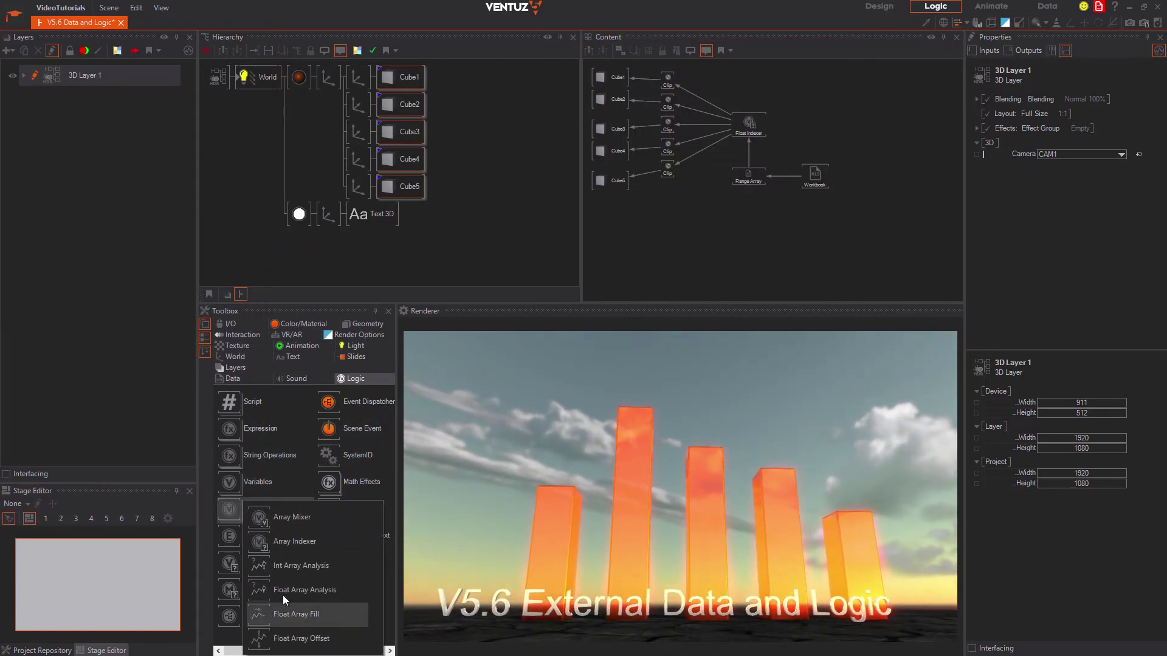
drag(283, 599, 714, 404)
drag(751, 88, 747, 87)
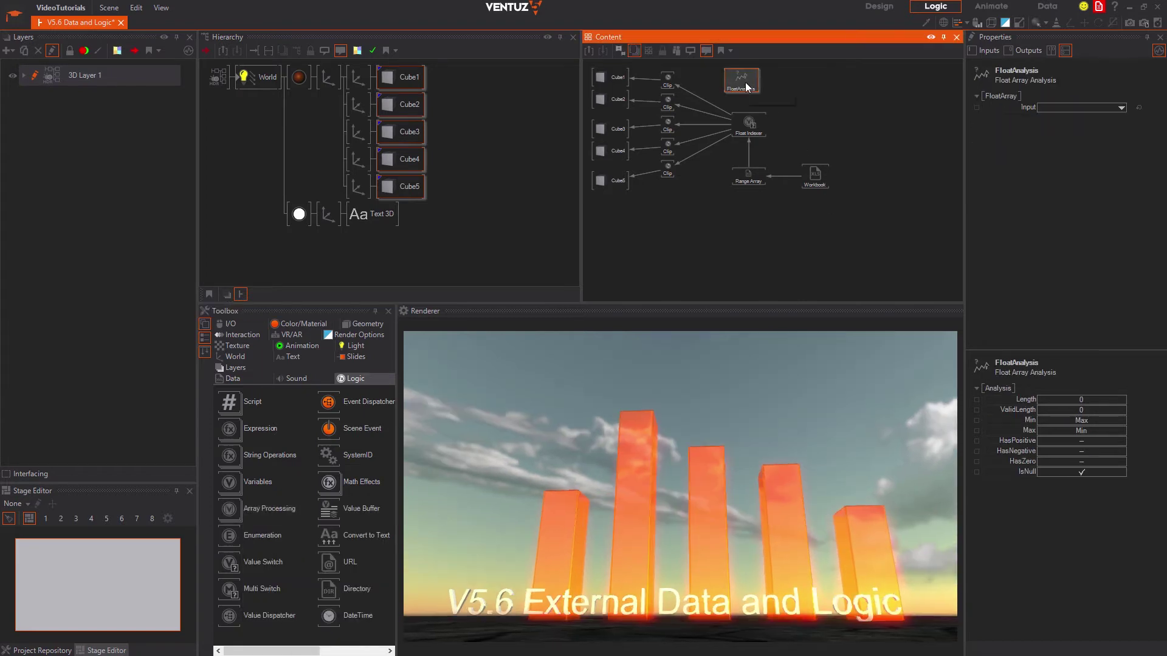
drag(1029, 108, 750, 127)
click(774, 226)
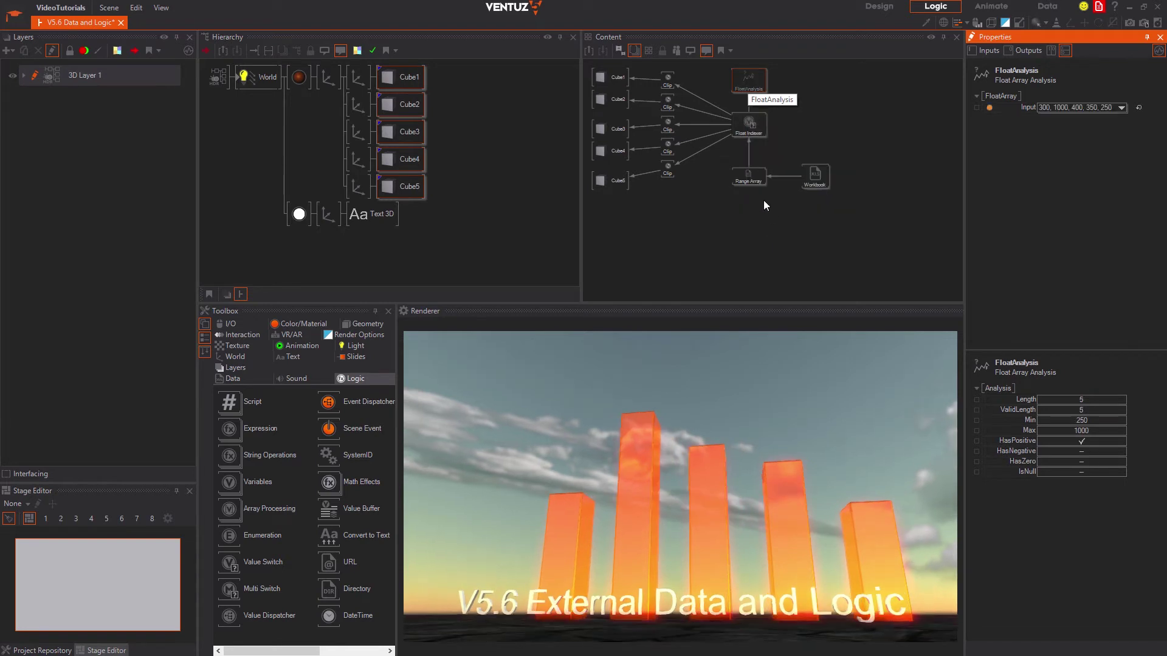
click(758, 83)
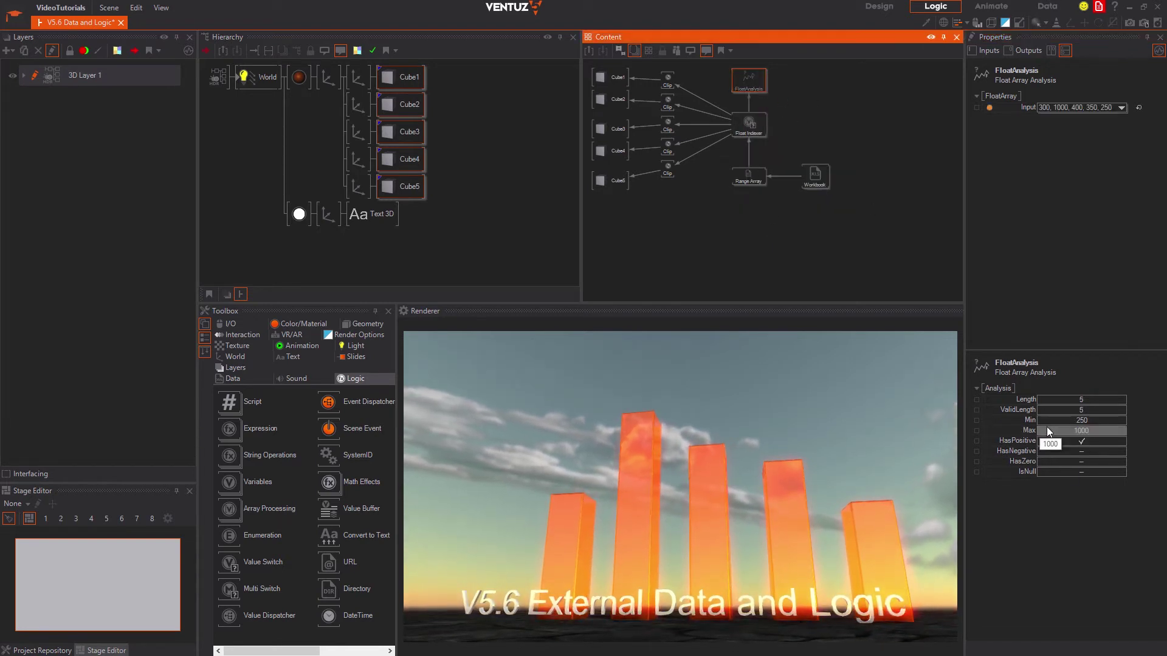
Step: Bind MaxIn of all five Clip nodes to the analysis node's Max output
click(667, 81)
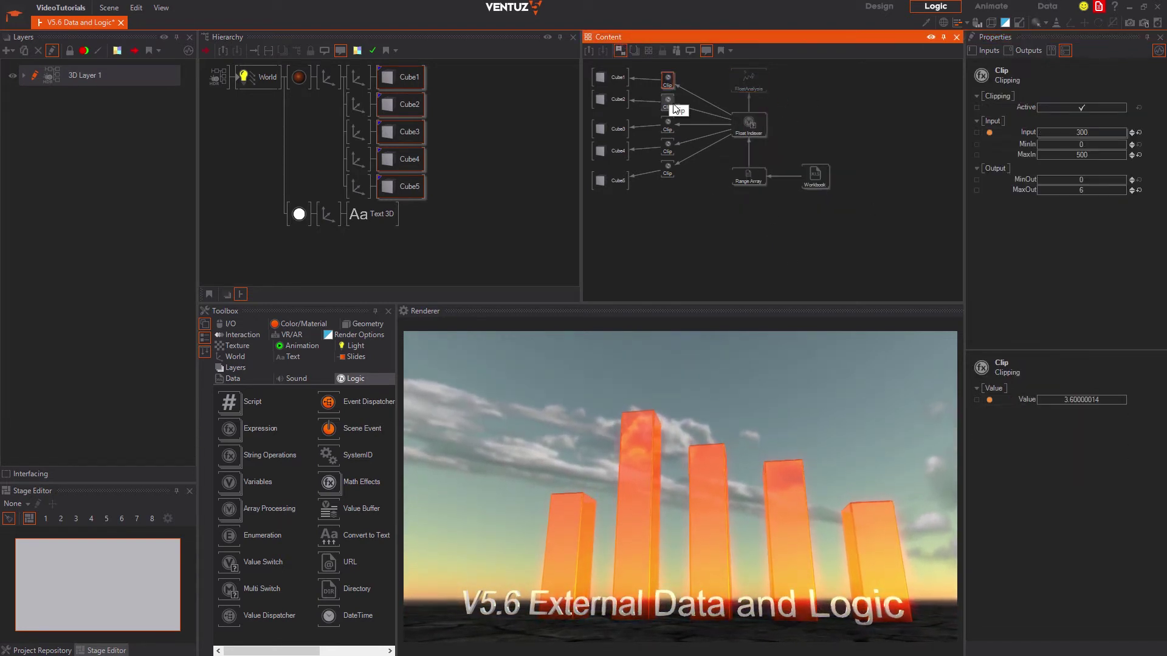
click(668, 169)
drag(1019, 158, 745, 88)
click(803, 143)
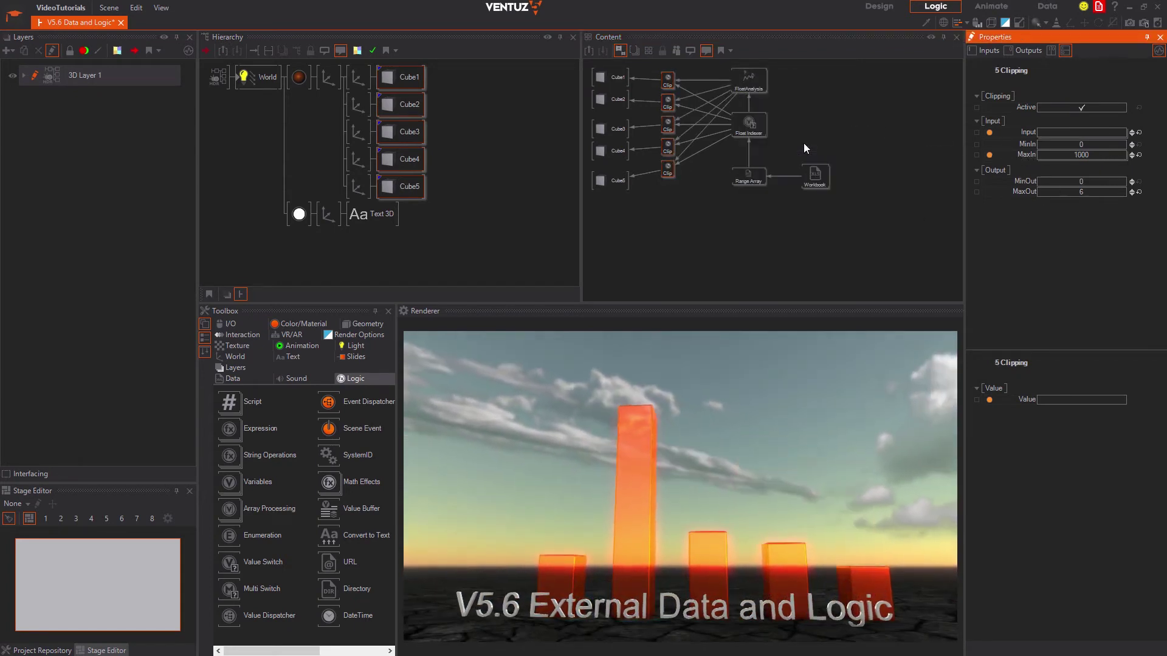
click(818, 114)
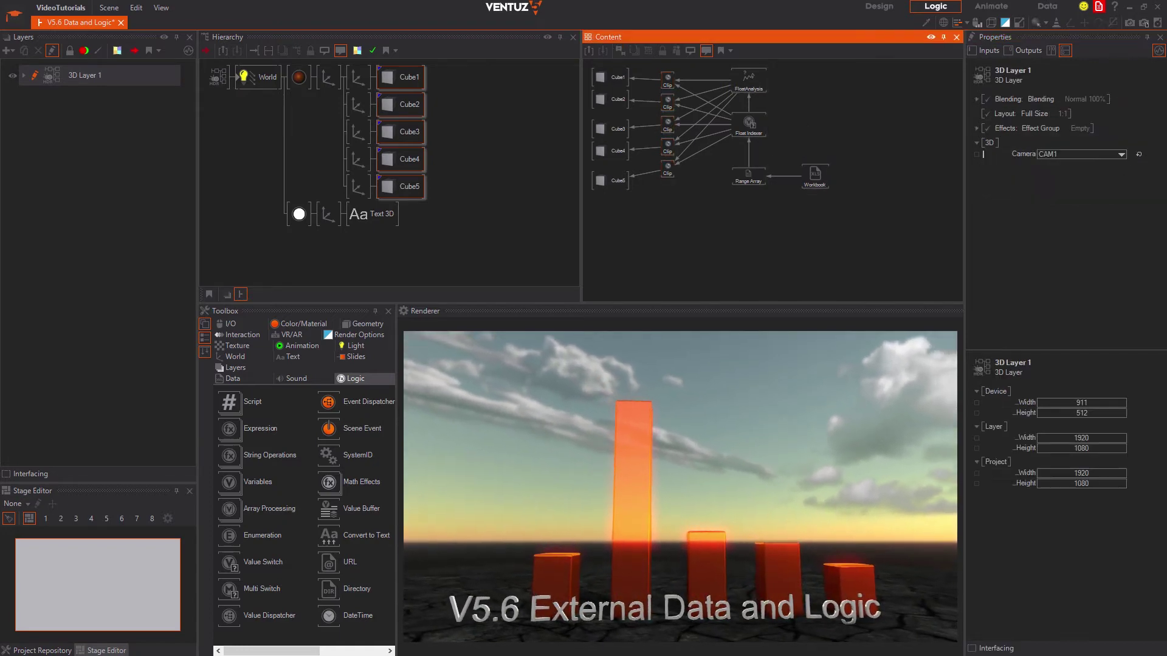
Step: Set workbook cell A2 to 100 in Excel, then switch back to Ventuz
key(alt+Tab)
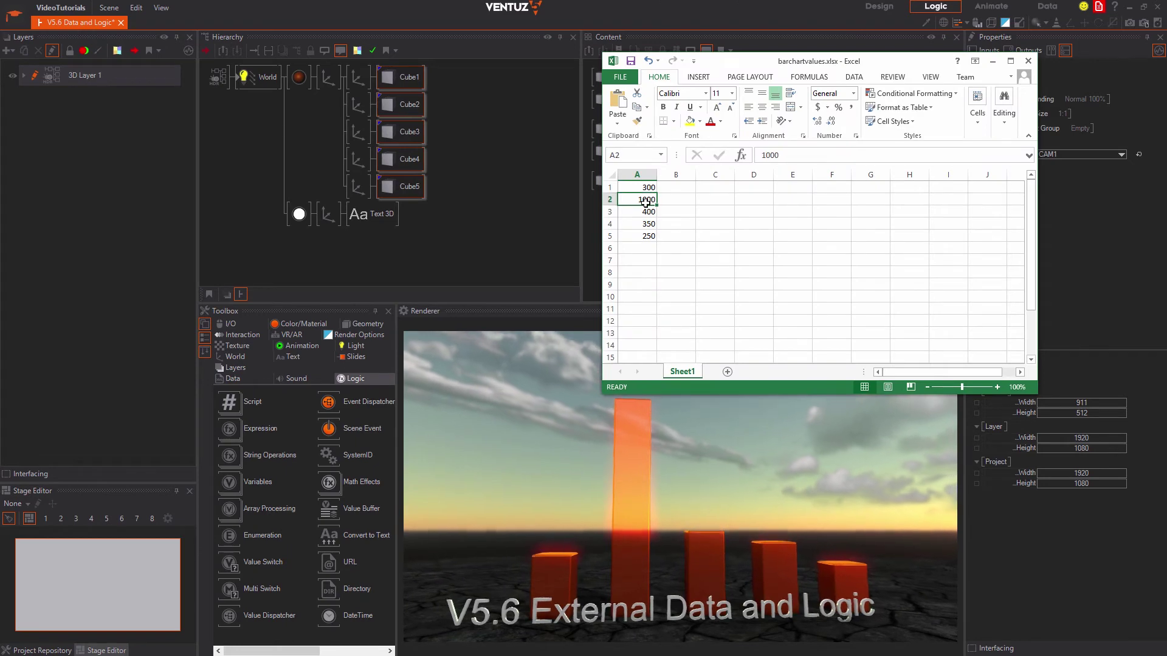
double_click(649, 199)
key(BackSpace)
click(672, 214)
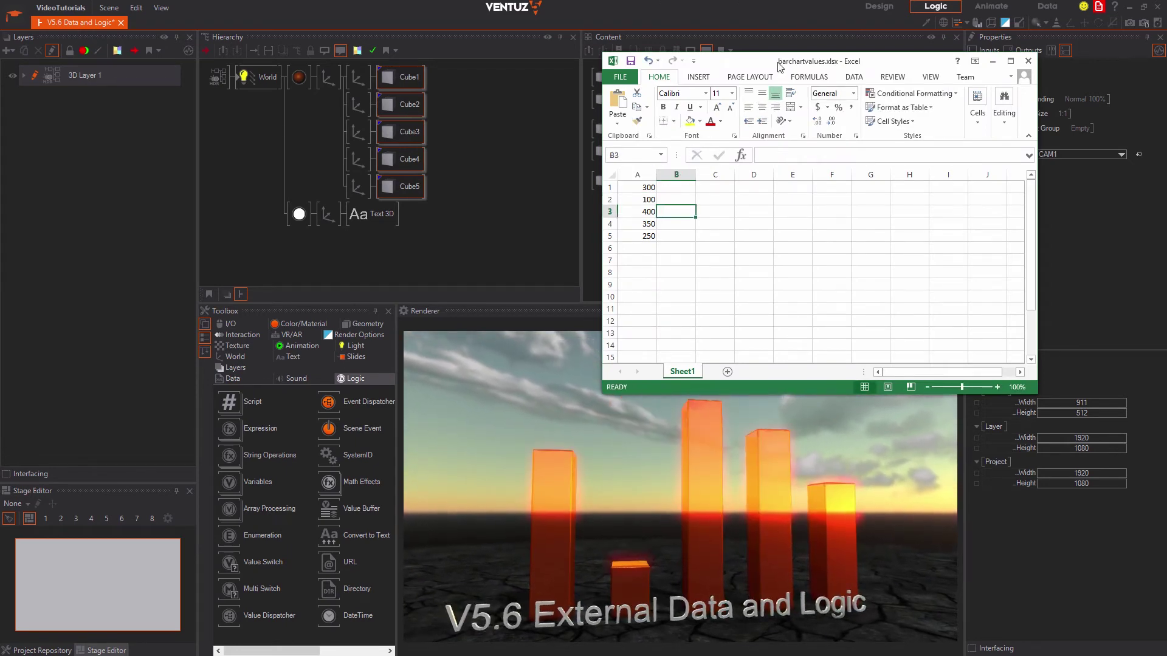
click(808, 24)
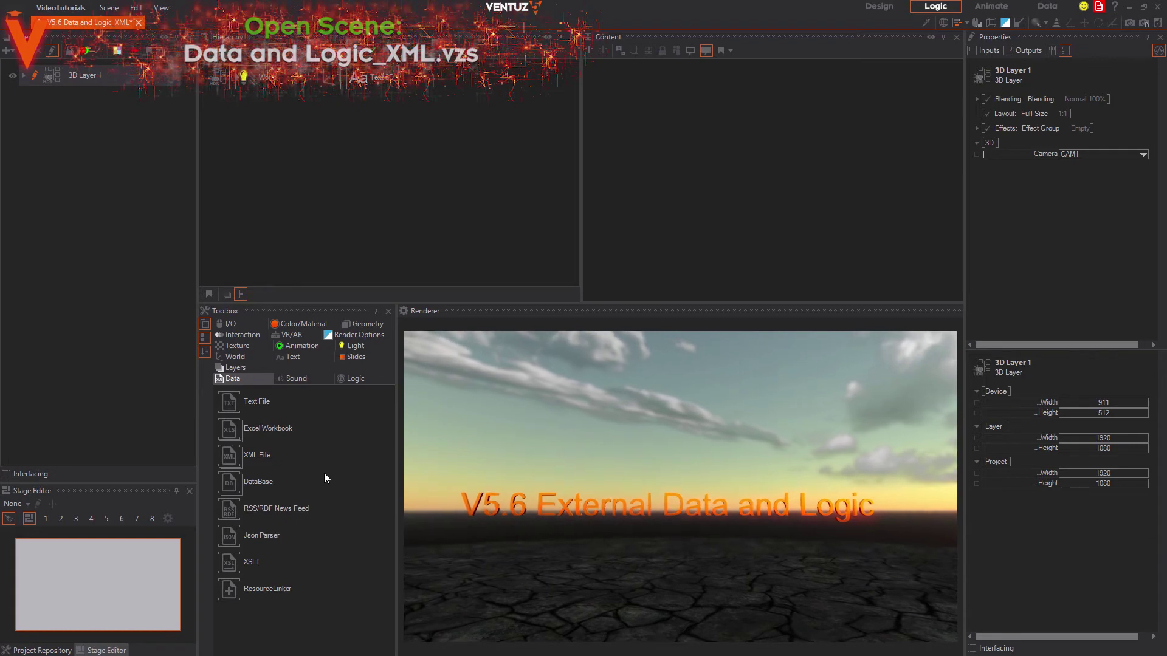
Step: Add an XML File node to the content graph and load xmlFile.xml into it
drag(243, 454, 785, 183)
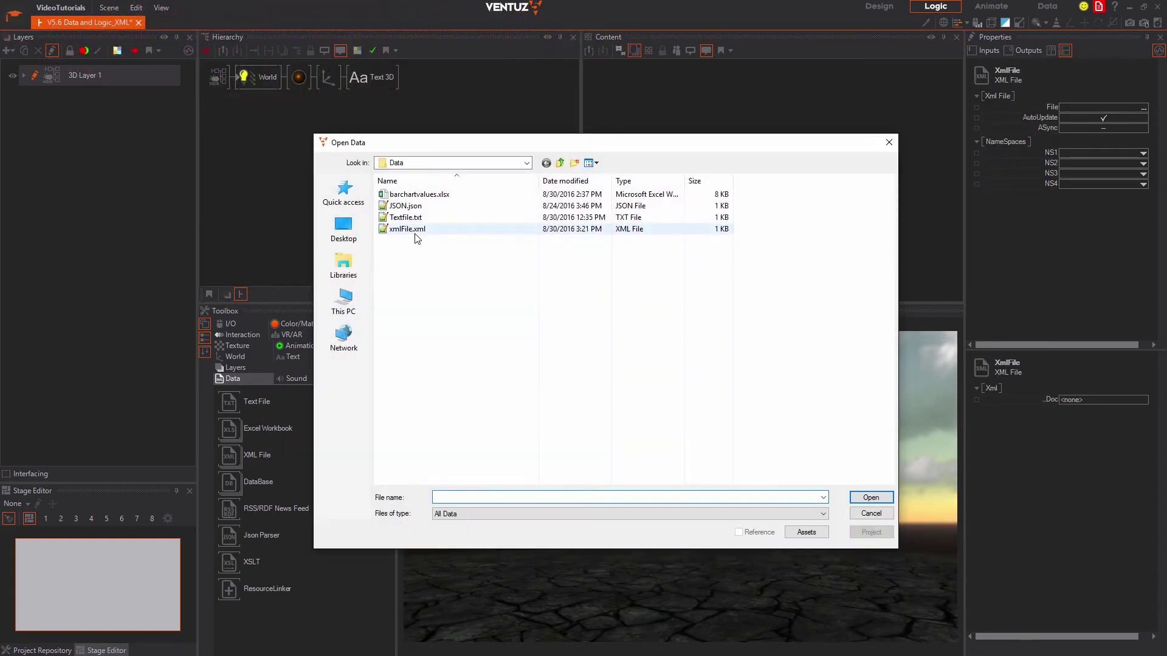
double_click(413, 230)
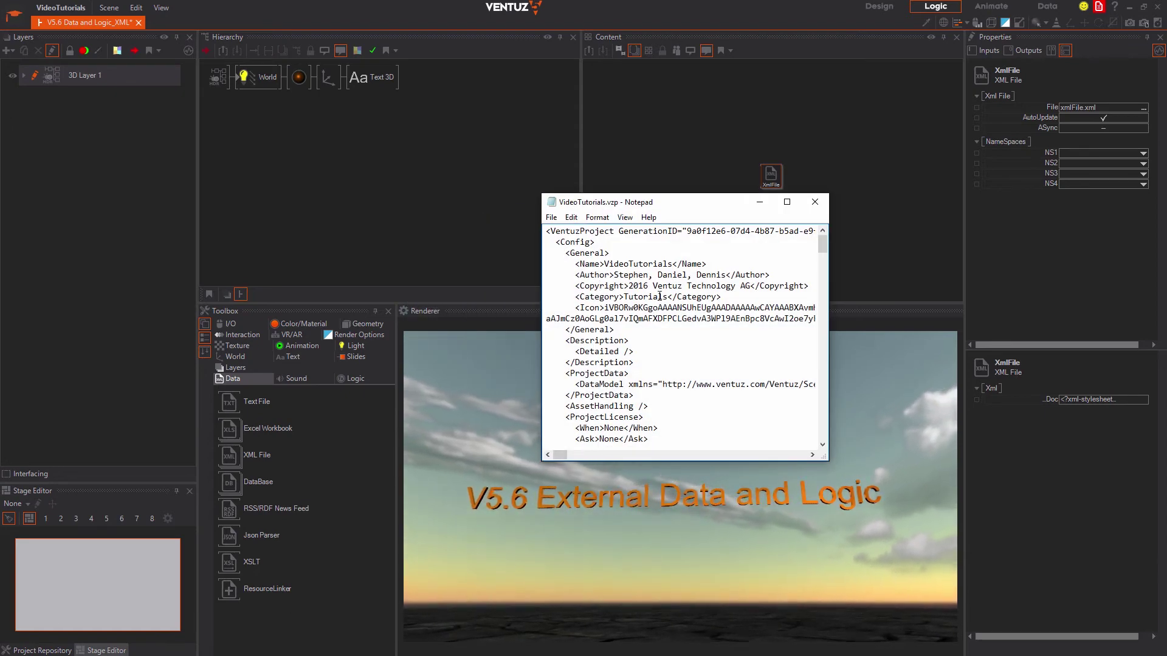
Step: Scroll through VideoTutorials.vzp and highlight its header, then minimise Notepad
click(660, 297)
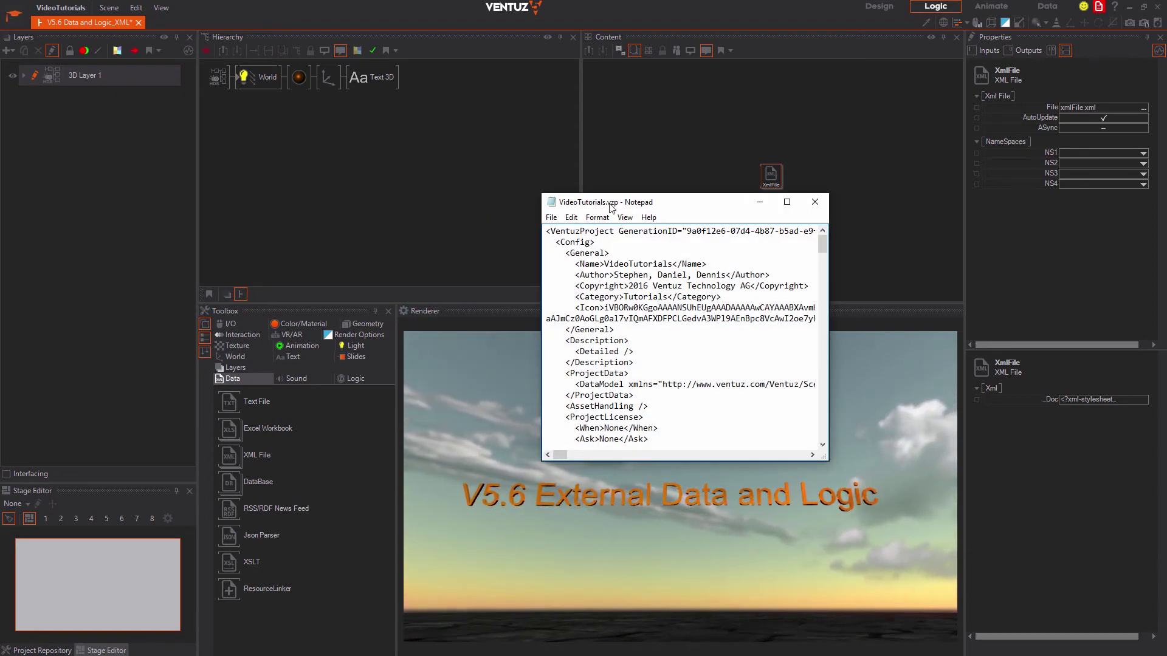
scroll(670, 293, down, 6)
scroll(670, 292, down, 20)
scroll(669, 312, up, 16)
scroll(669, 312, up, 10)
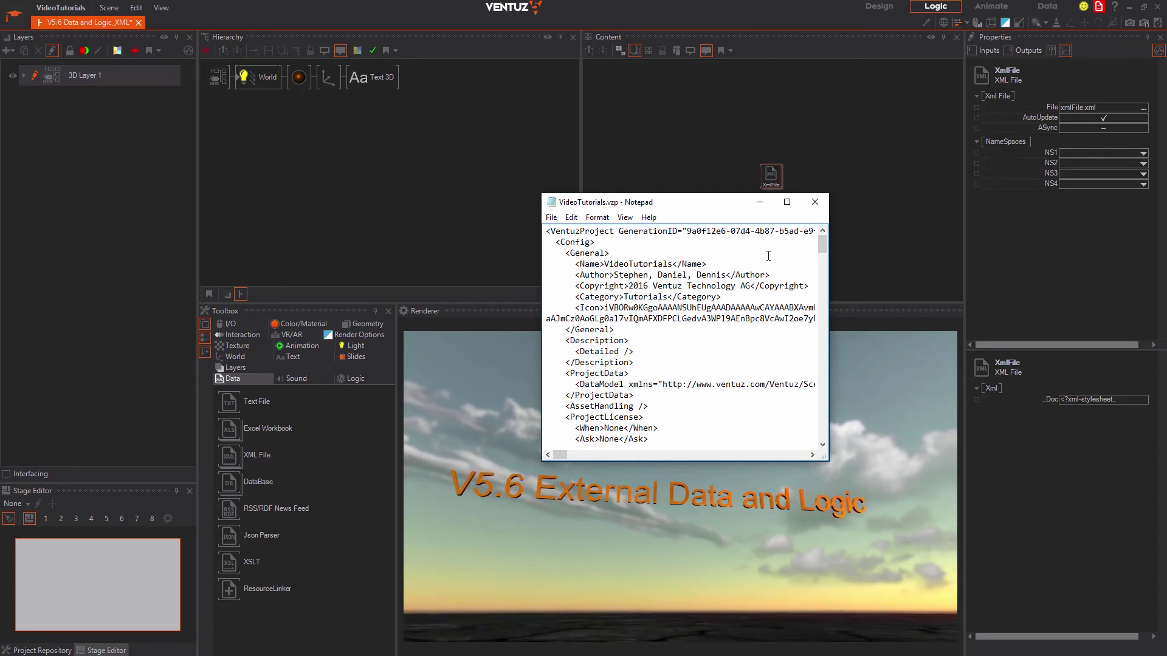
drag(554, 242, 726, 275)
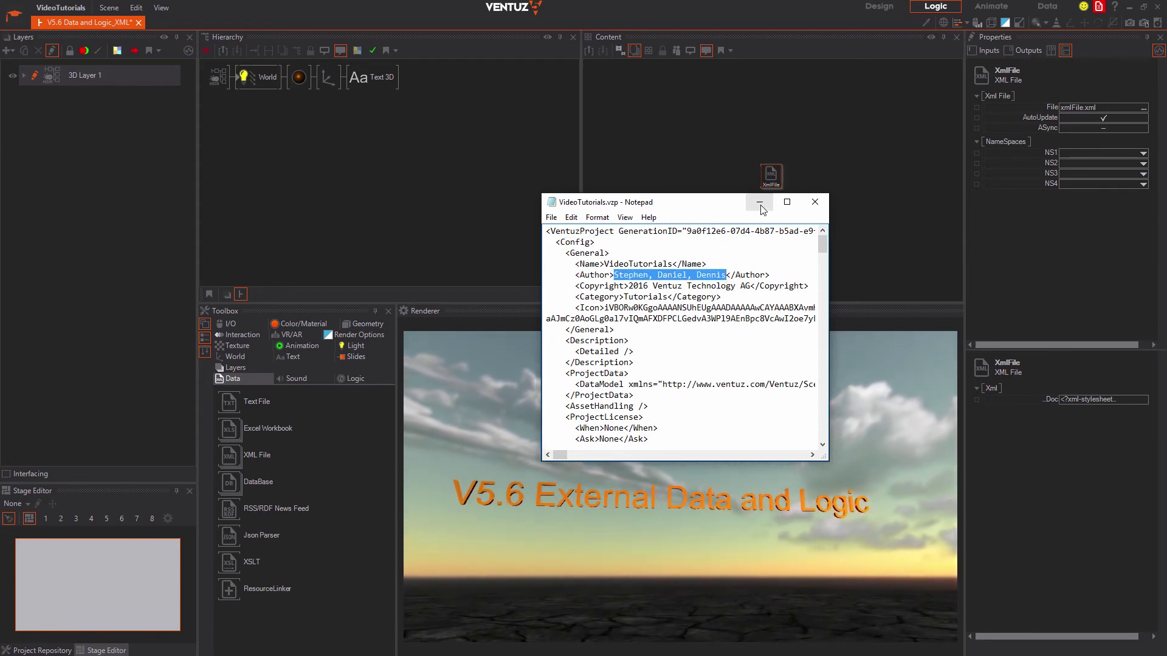
click(758, 203)
click(687, 243)
Step: Add an XSLT node and an XPath Expression node to the content graph
drag(242, 532, 644, 345)
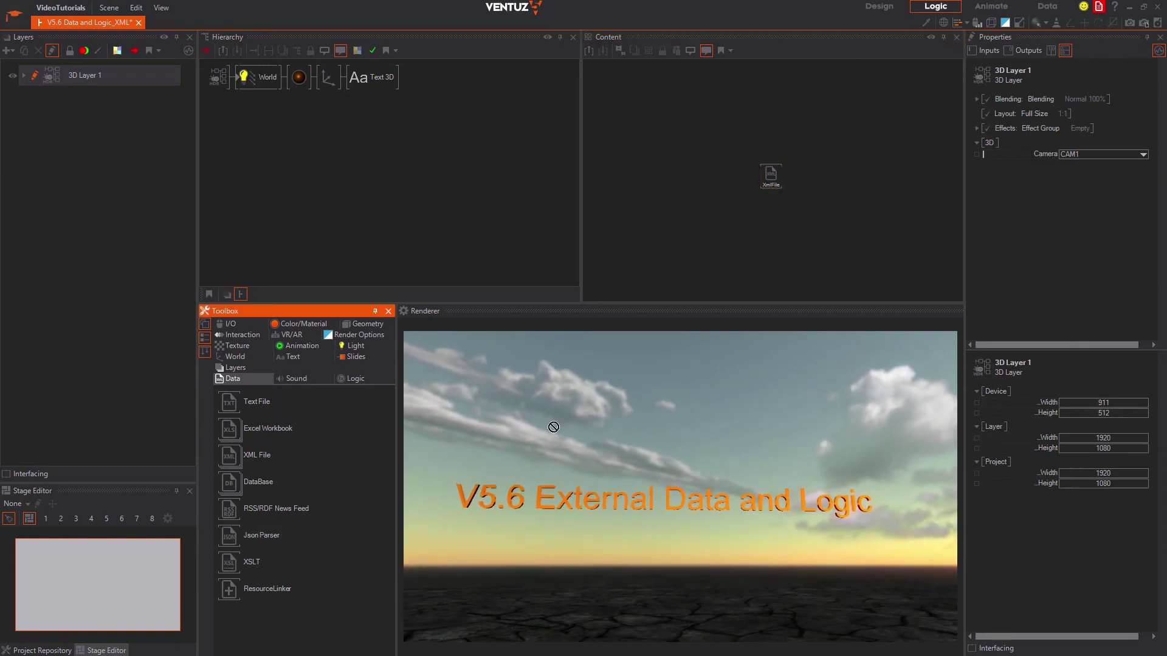
drag(744, 186, 741, 185)
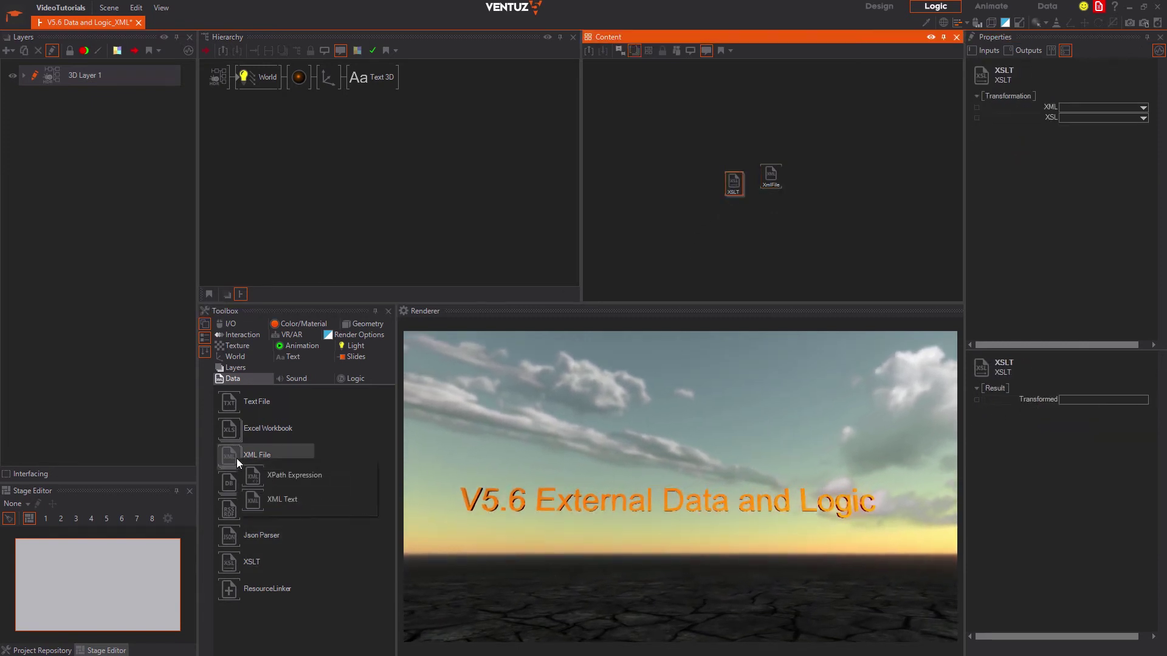
drag(236, 459, 630, 400)
drag(785, 224, 781, 221)
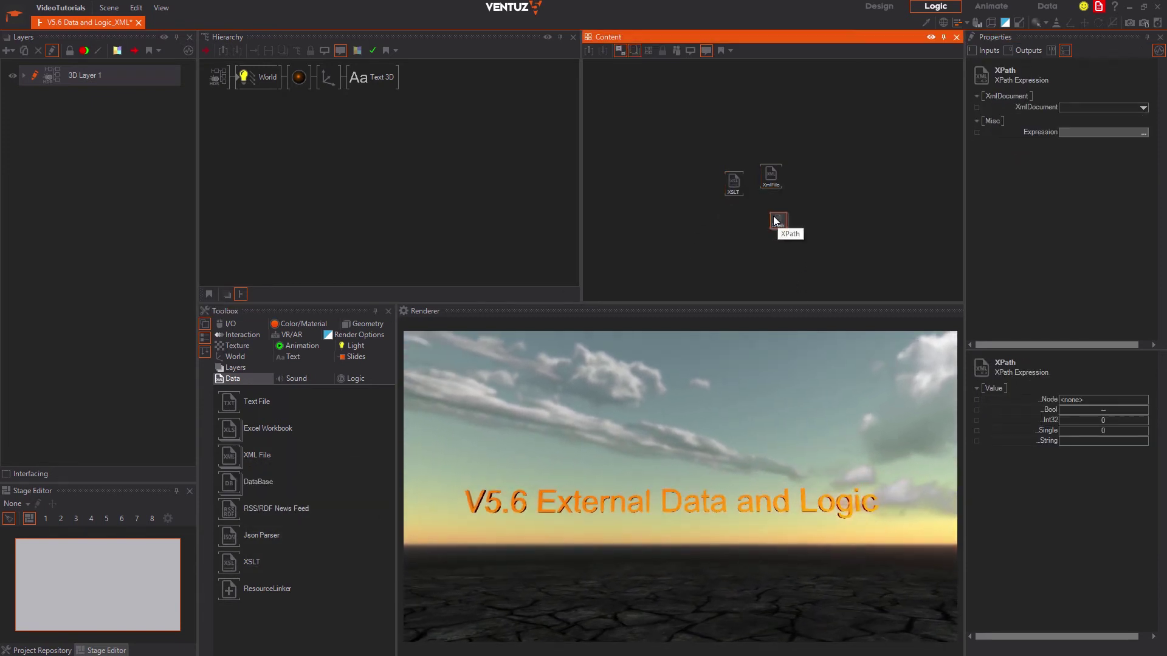
Step: Link the XSLT and XPath nodes to the XML File, and set the XPath expression to ./Products
click(735, 184)
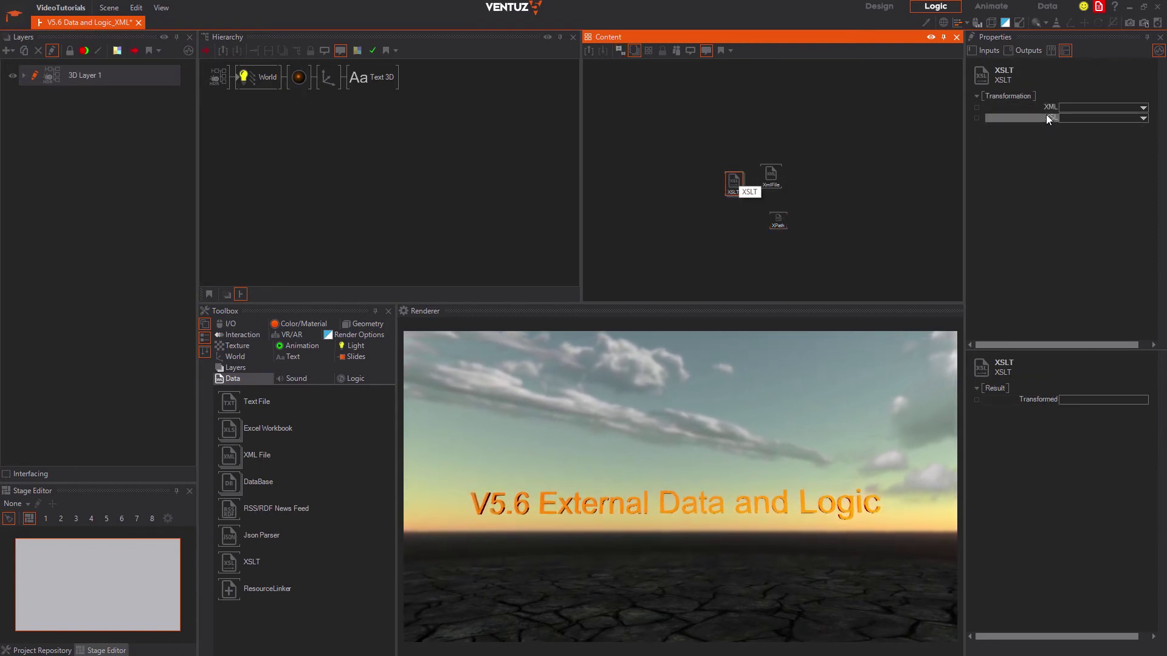
drag(1047, 111, 913, 150)
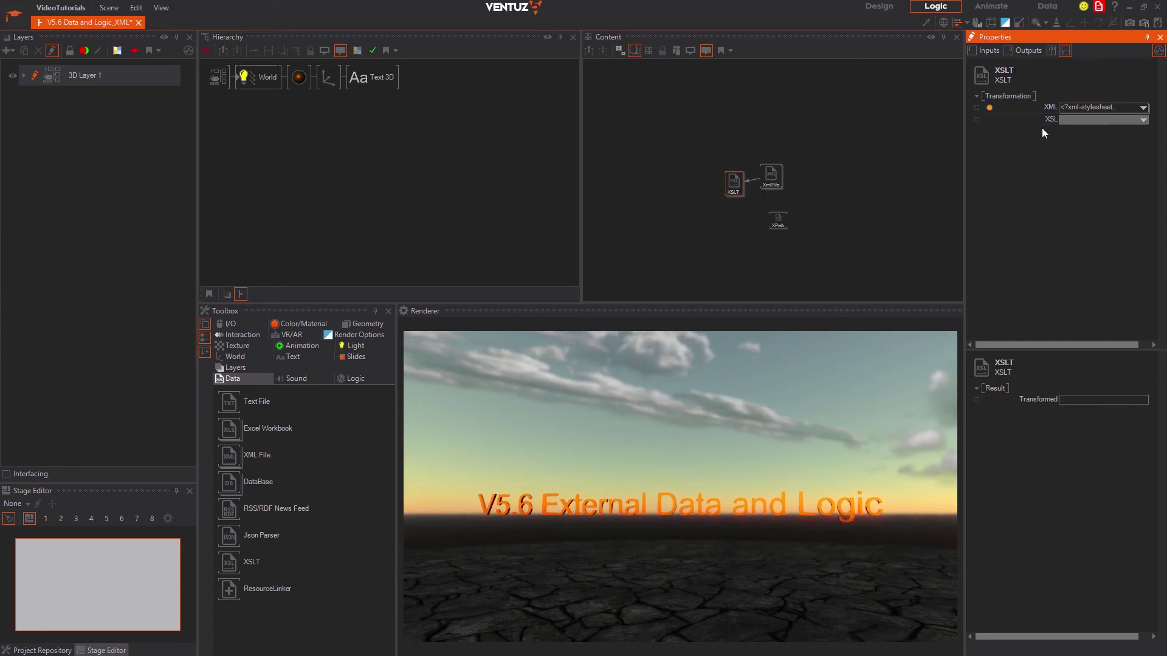
drag(731, 193, 725, 181)
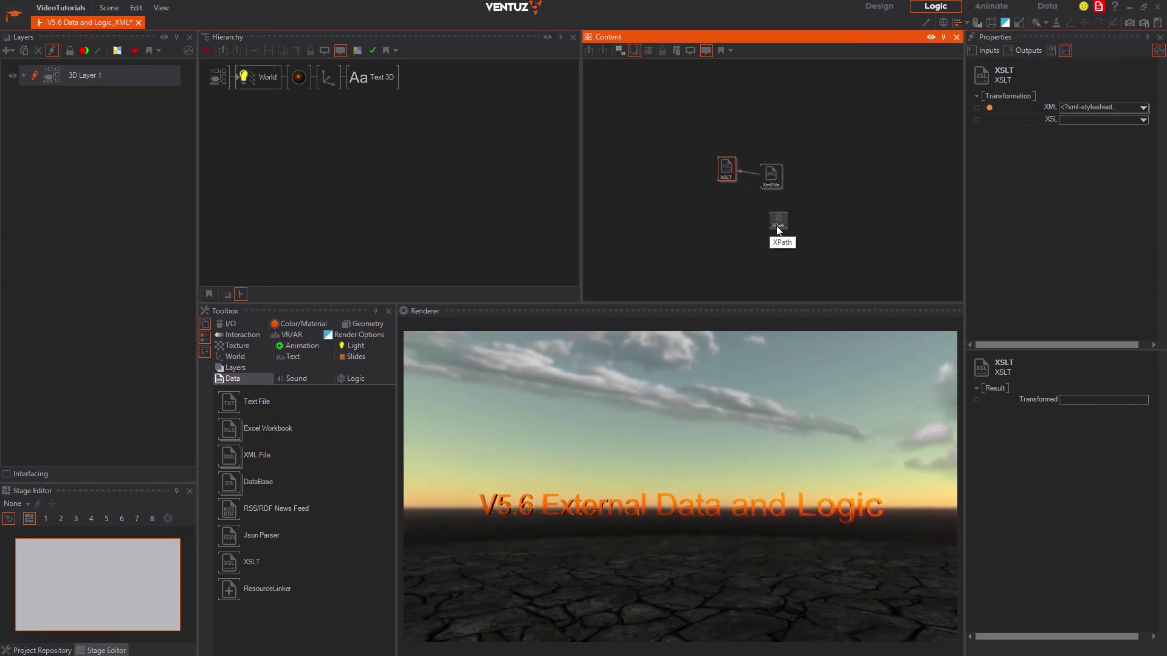
drag(778, 226, 773, 227)
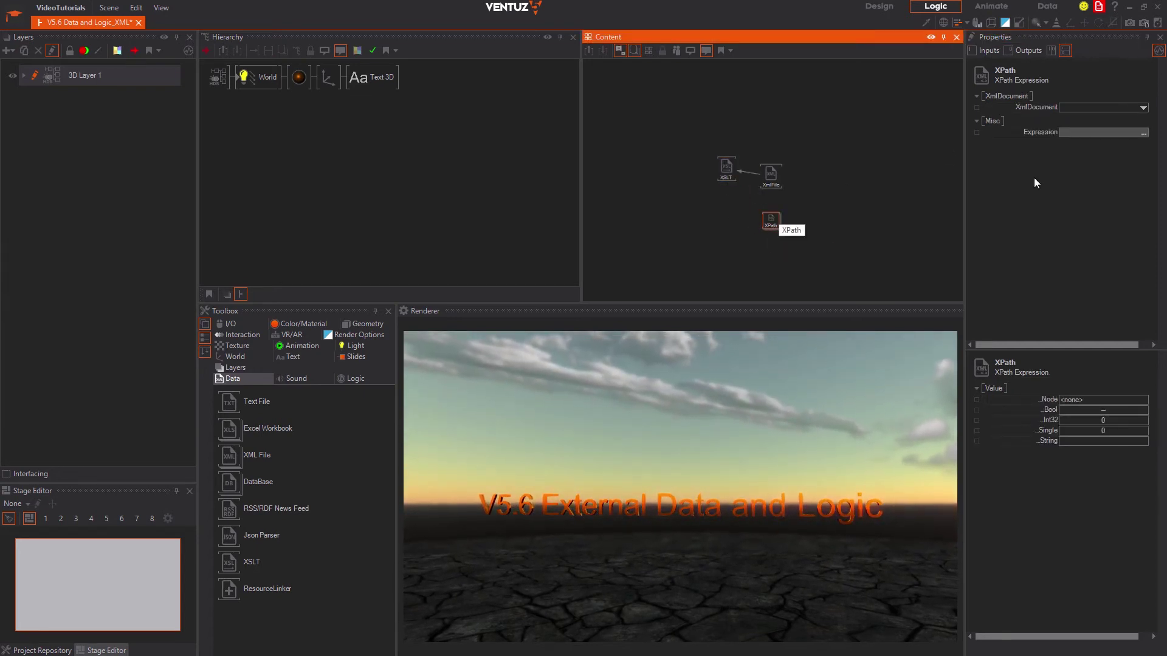
drag(1040, 108, 767, 173)
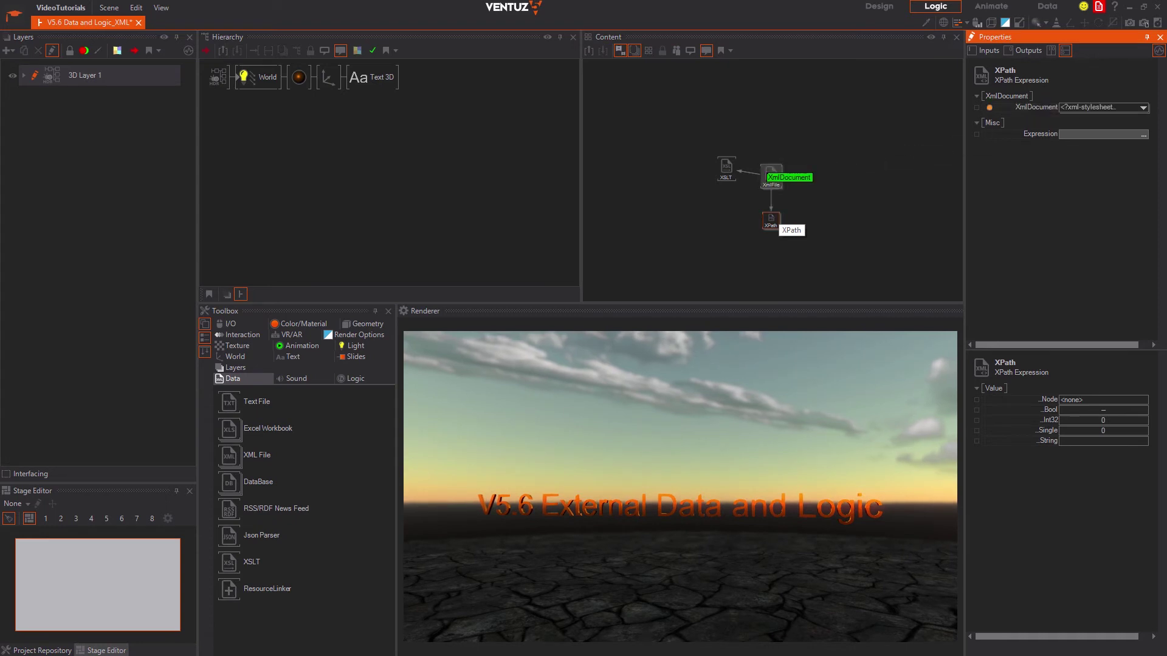
click(1093, 136)
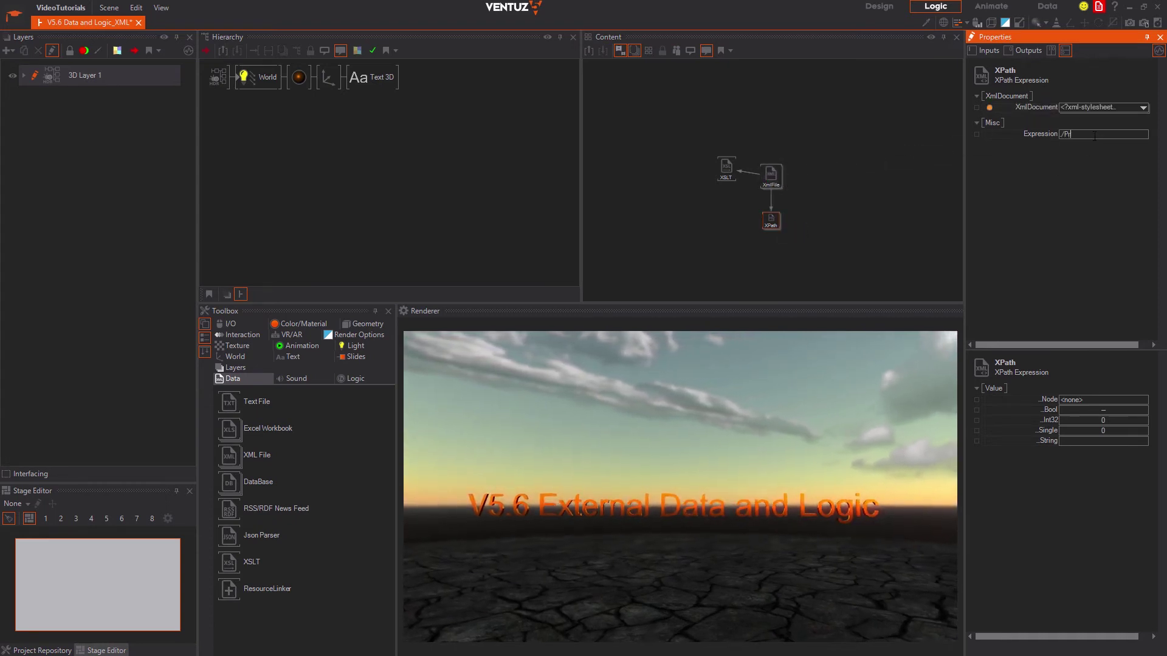
text(./Products)
key(Return)
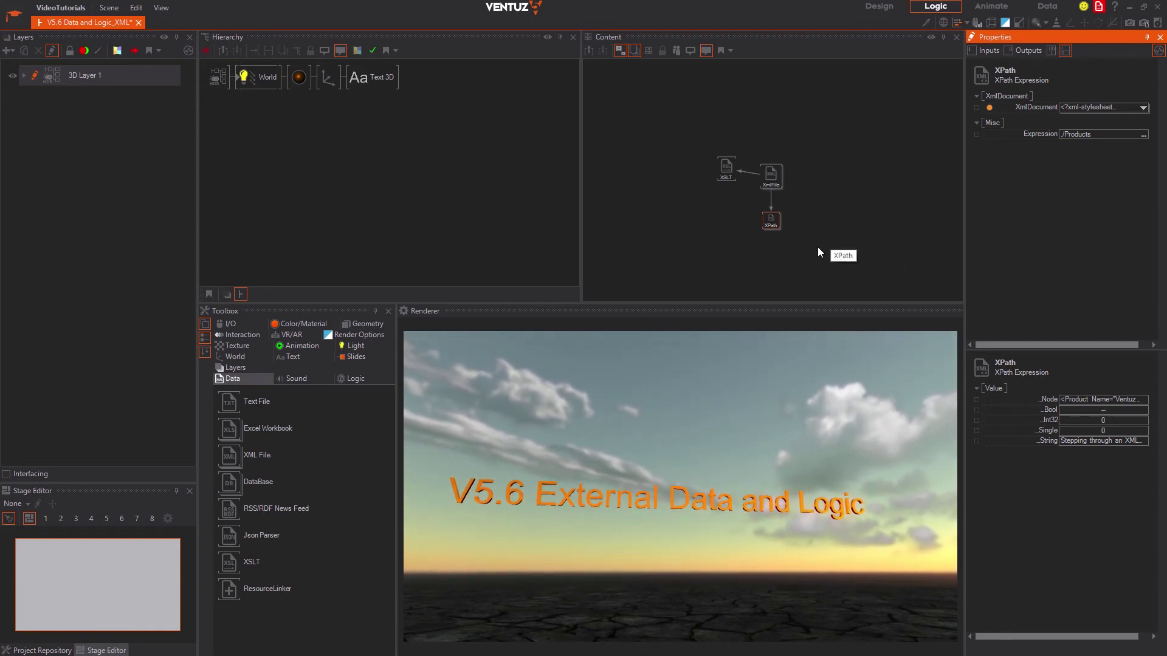
Step: Add Text 3D nodes and bind the Block Text's Text to the XPath String output
drag(783, 222, 771, 113)
drag(382, 79, 603, 83)
click(658, 78)
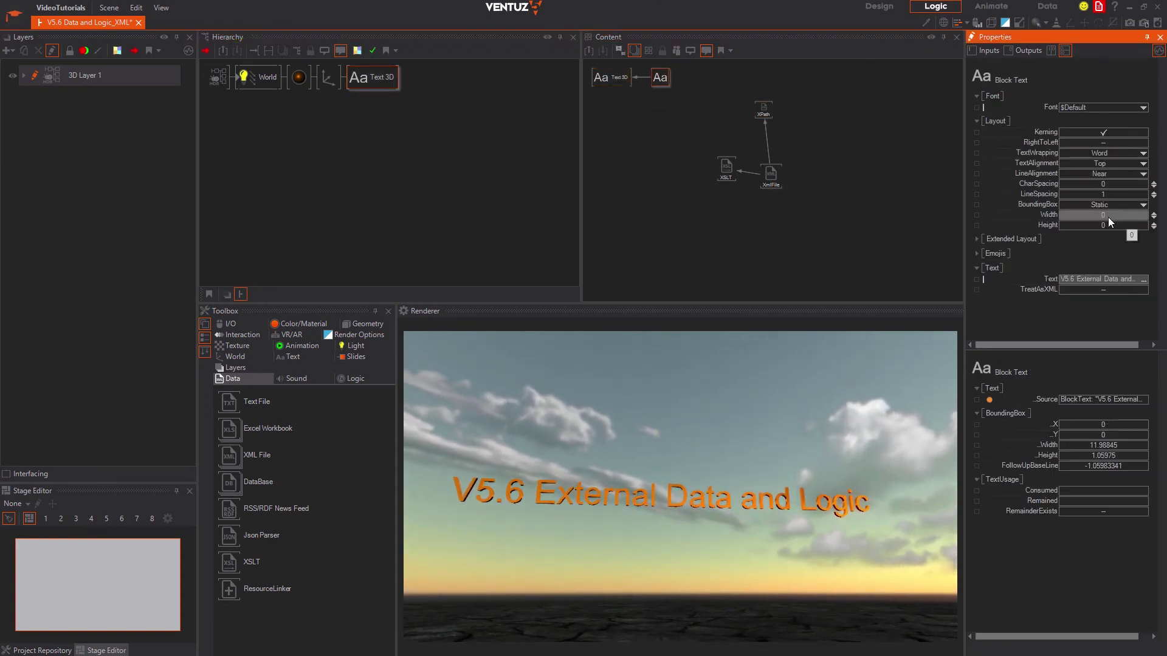
click(1051, 280)
drag(1051, 280, 791, 172)
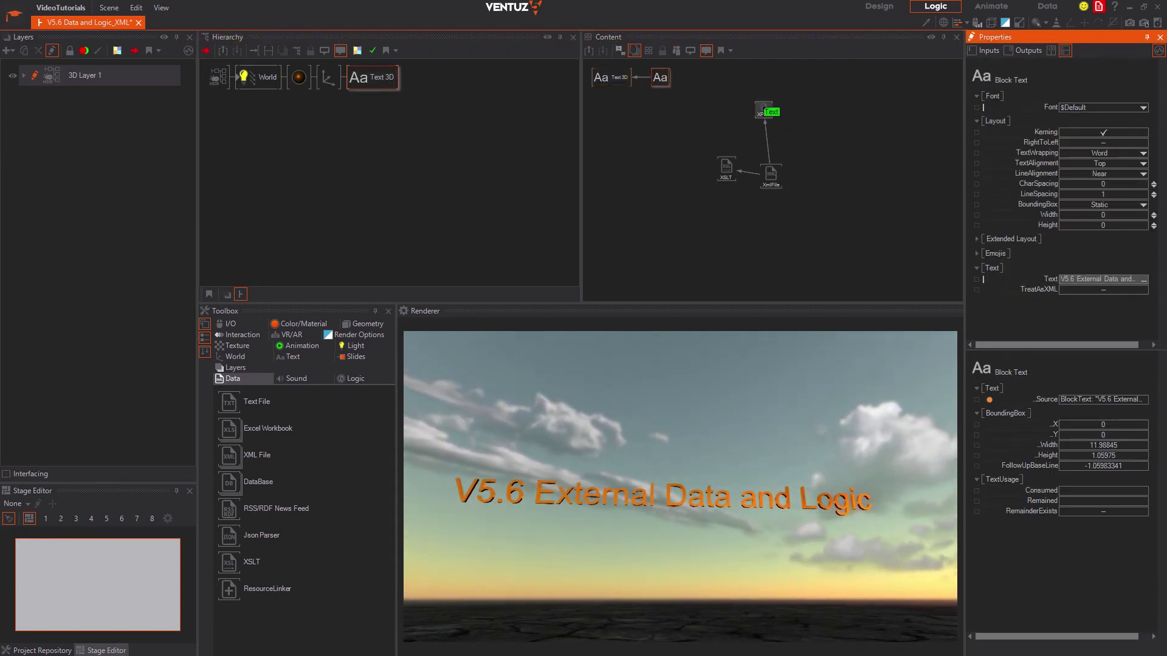
drag(765, 110, 767, 114)
click(805, 182)
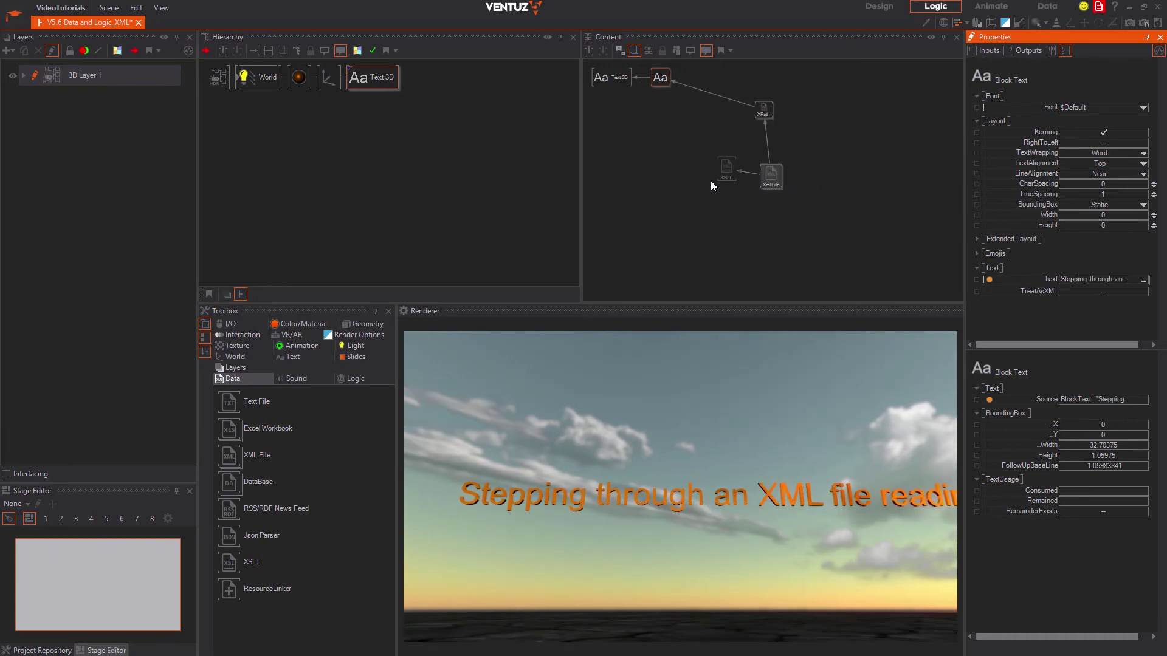
Step: Check the Notes lines in xmlFile.xml, then align the XPath node with the text node
key(alt+Tab)
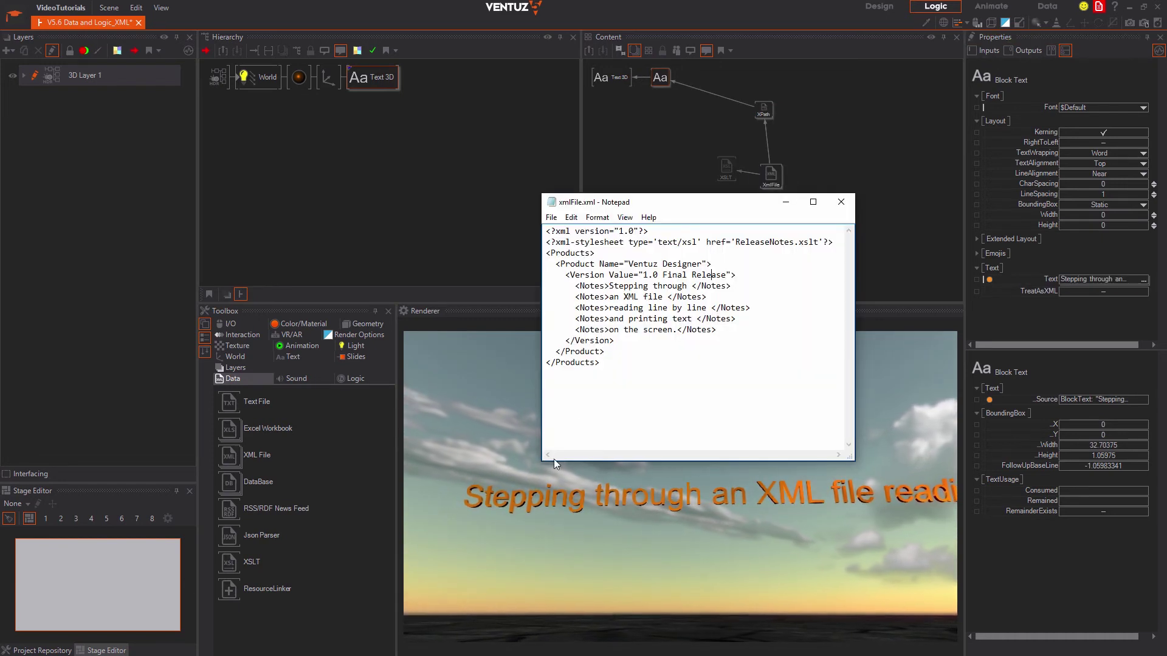
drag(575, 285, 750, 286)
click(898, 248)
drag(767, 105, 769, 76)
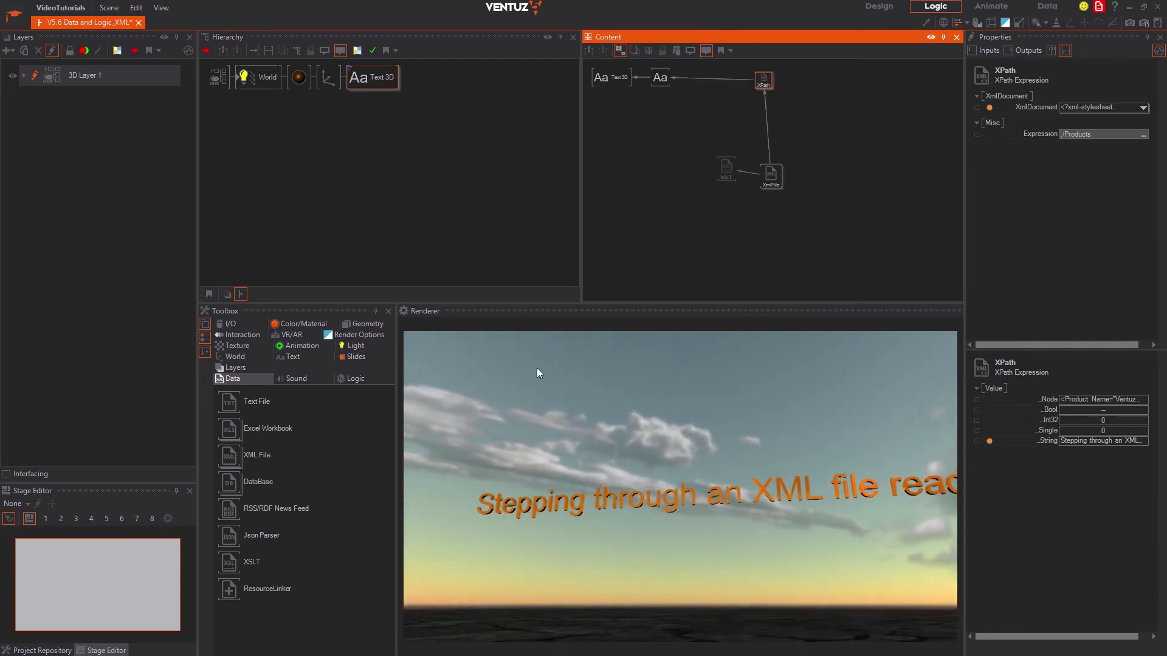
Step: Add an XML Text node to the graph and review the XPath node's output
drag(240, 461, 843, 256)
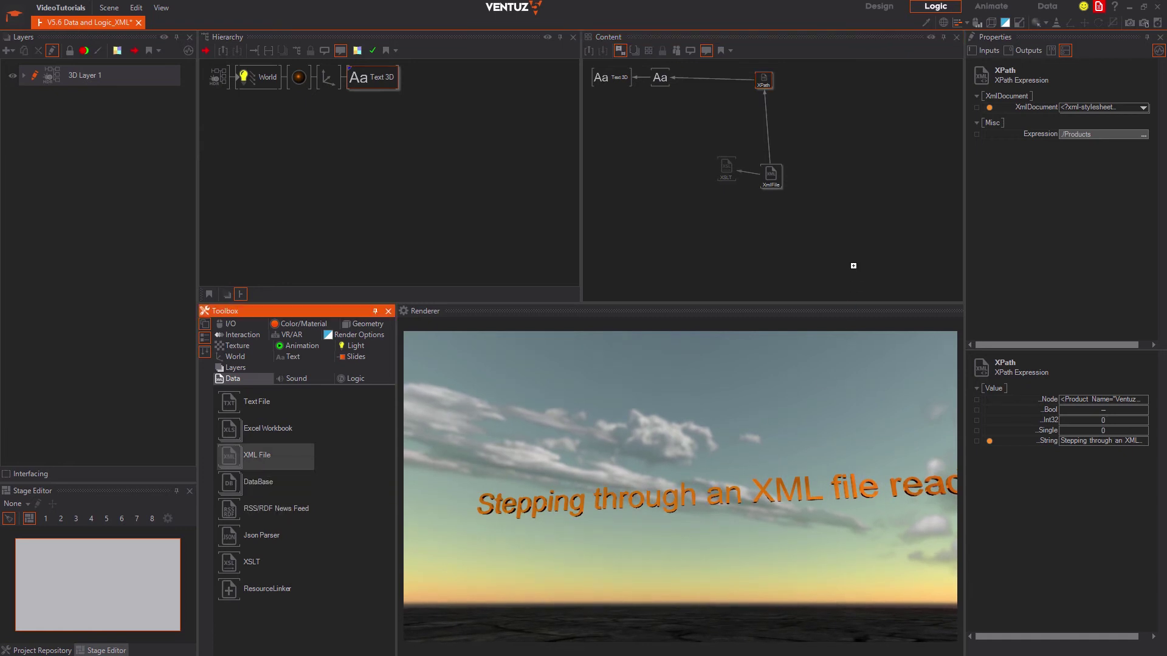
drag(781, 226, 781, 226)
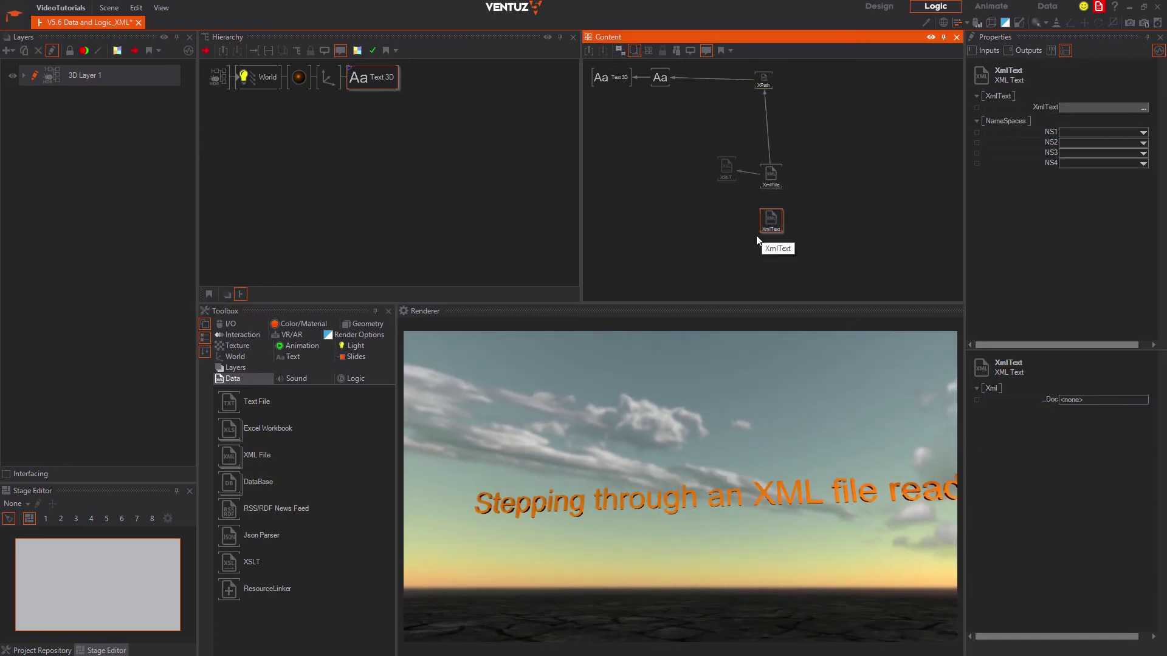
click(1090, 108)
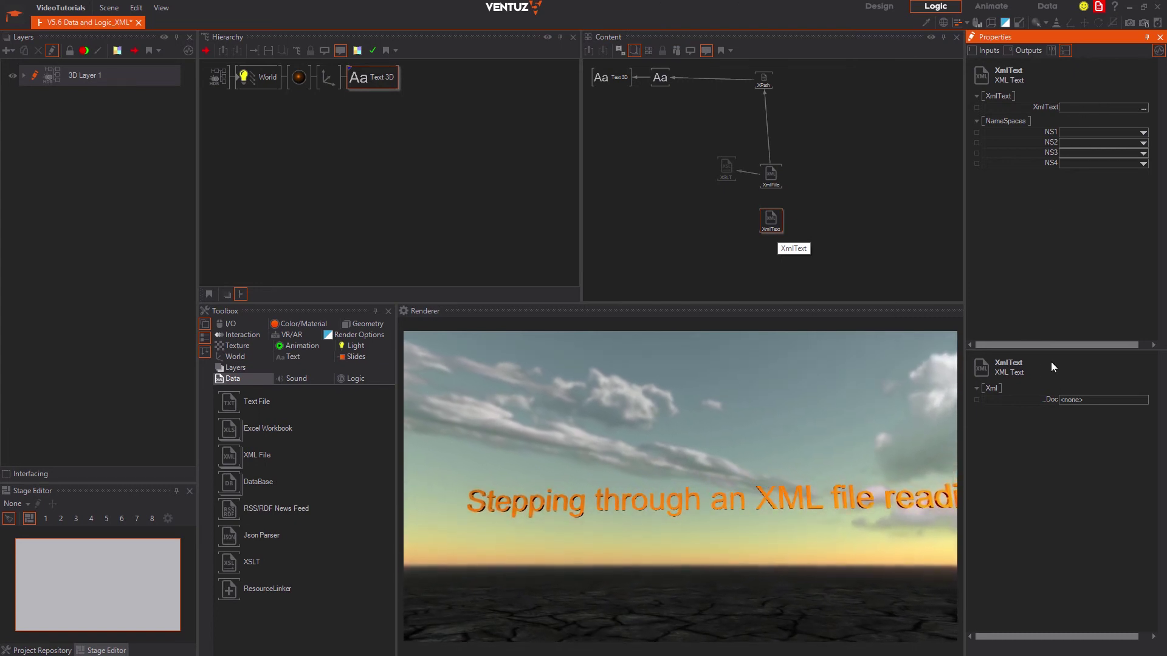
click(765, 82)
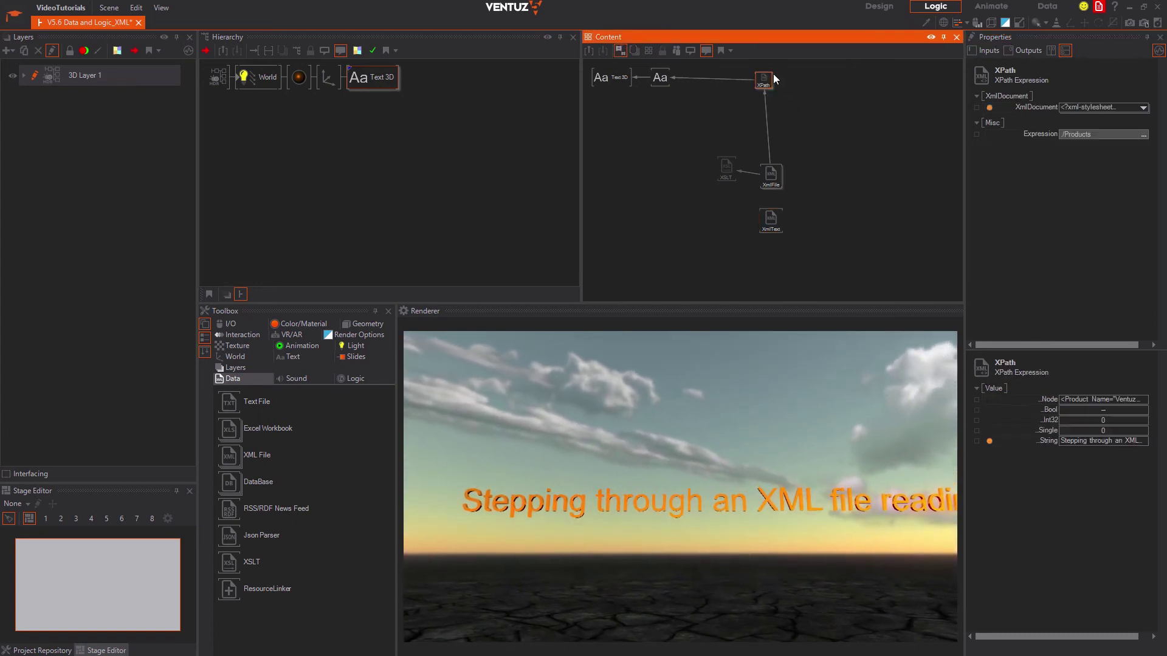
click(713, 174)
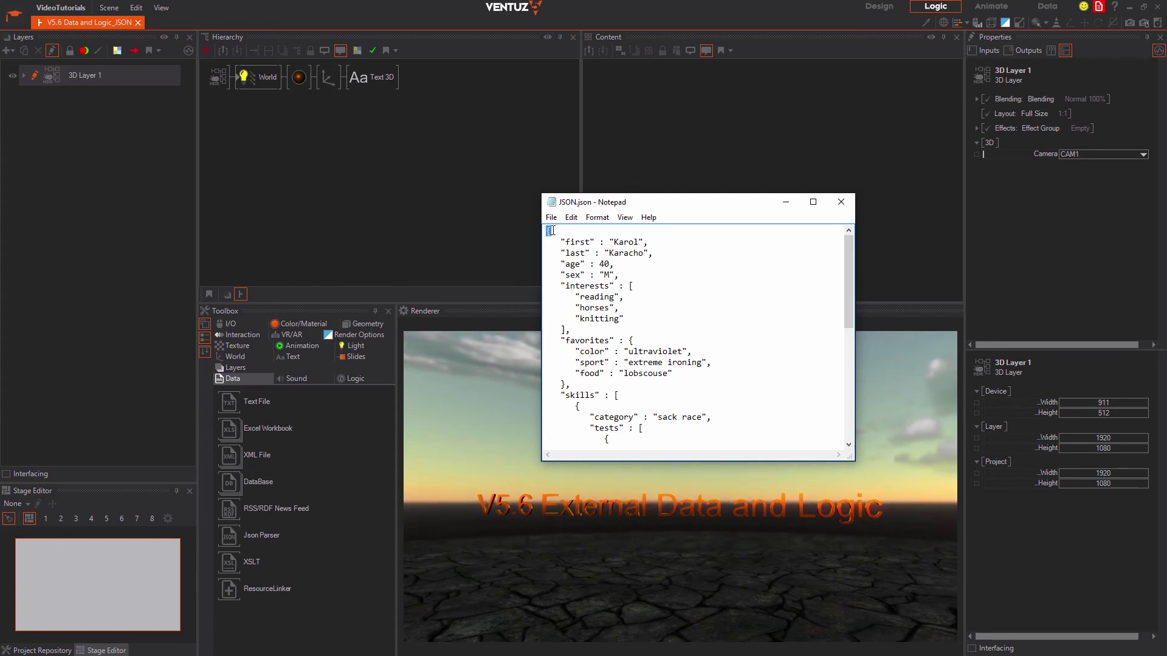
Step: Glance over the top of the JSON data, then add a Json Parser node to the content graph
drag(552, 231, 597, 307)
click(596, 308)
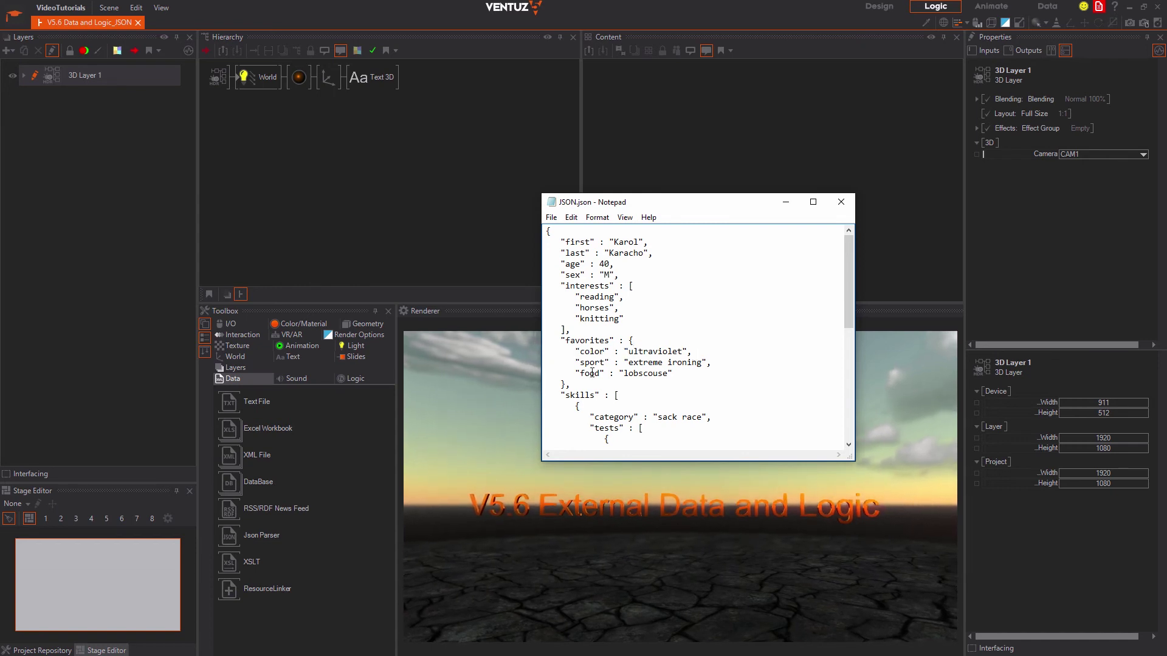
drag(261, 536, 676, 192)
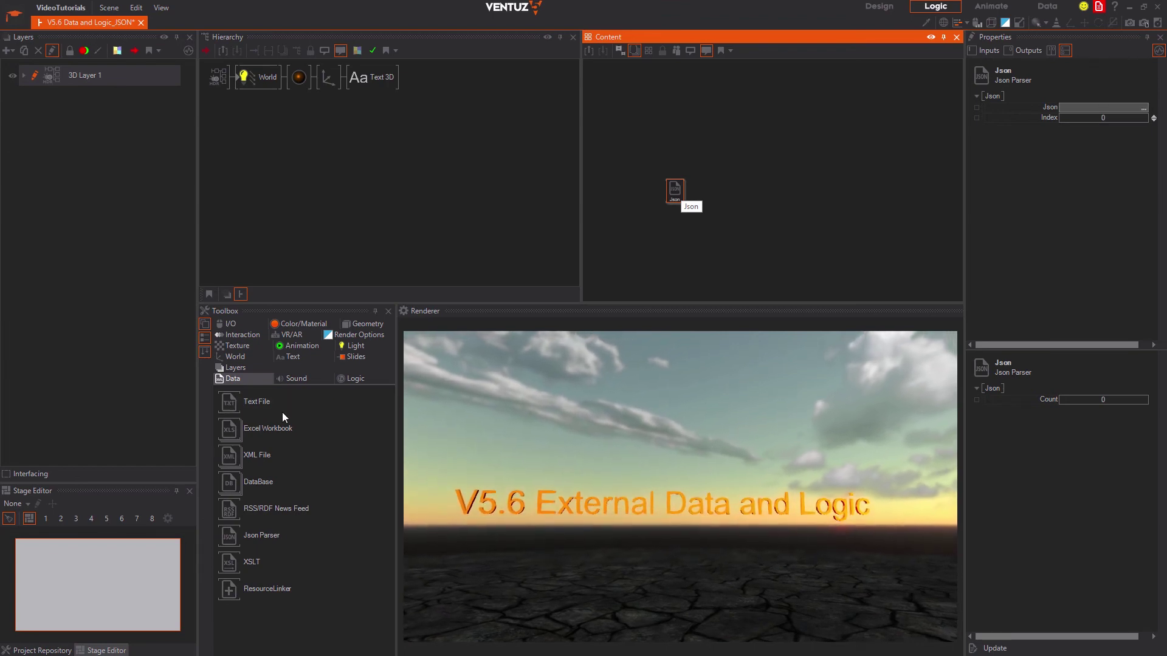
Step: Add a Text File node loading JSON.json and feed its text into the Json Parser's Json input
drag(262, 402, 723, 193)
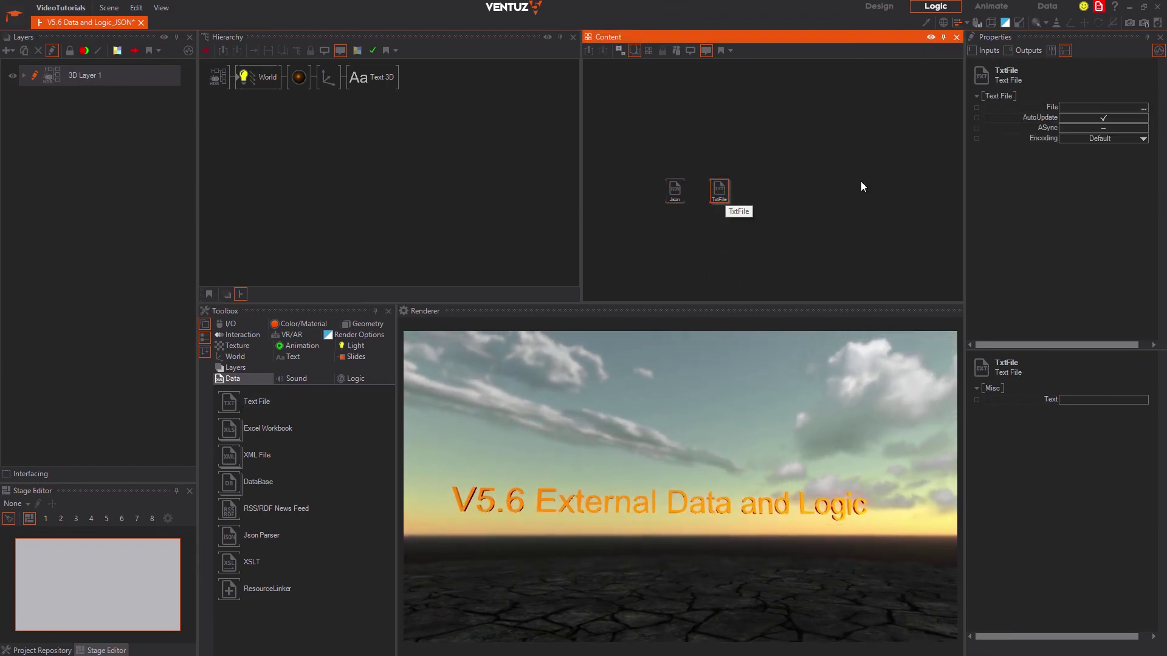
click(1143, 108)
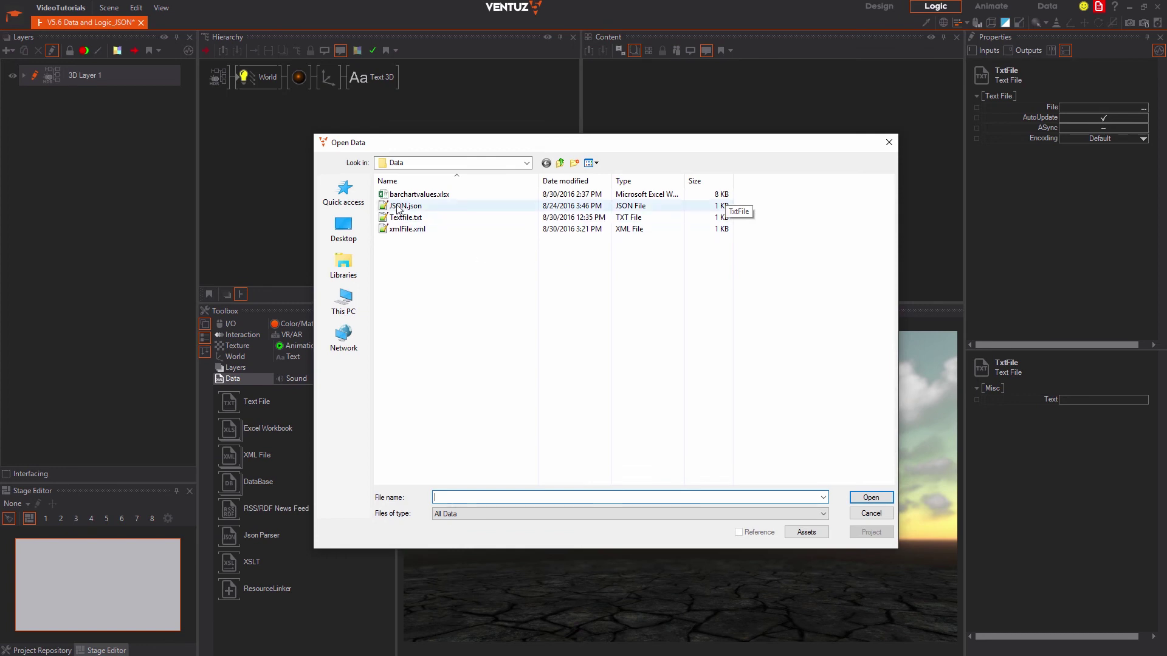
double_click(401, 206)
mouse_move(713, 175)
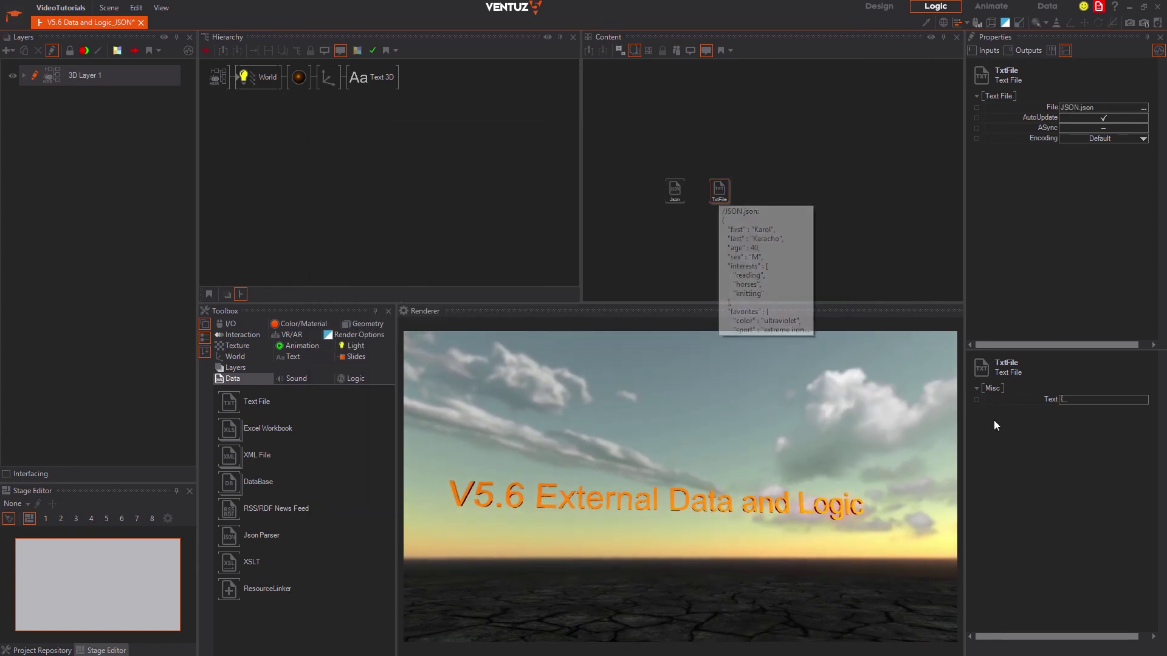
click(675, 185)
drag(1050, 106, 719, 190)
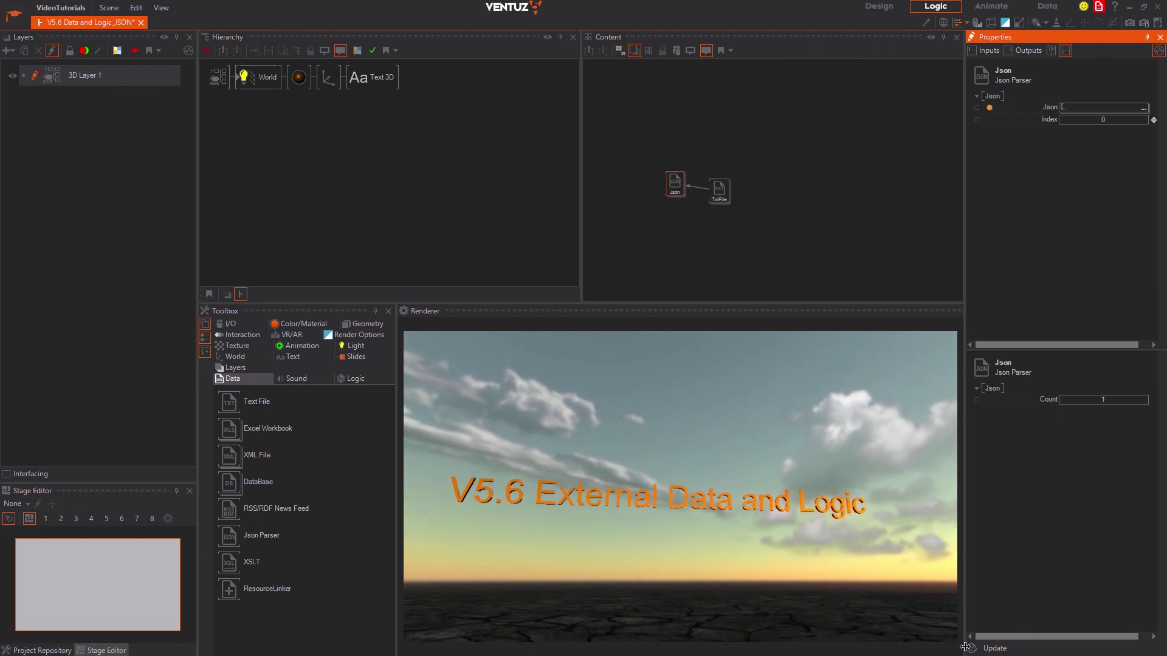
Step: Add a String output named first under Data in the Json Parser's custom model
click(548, 242)
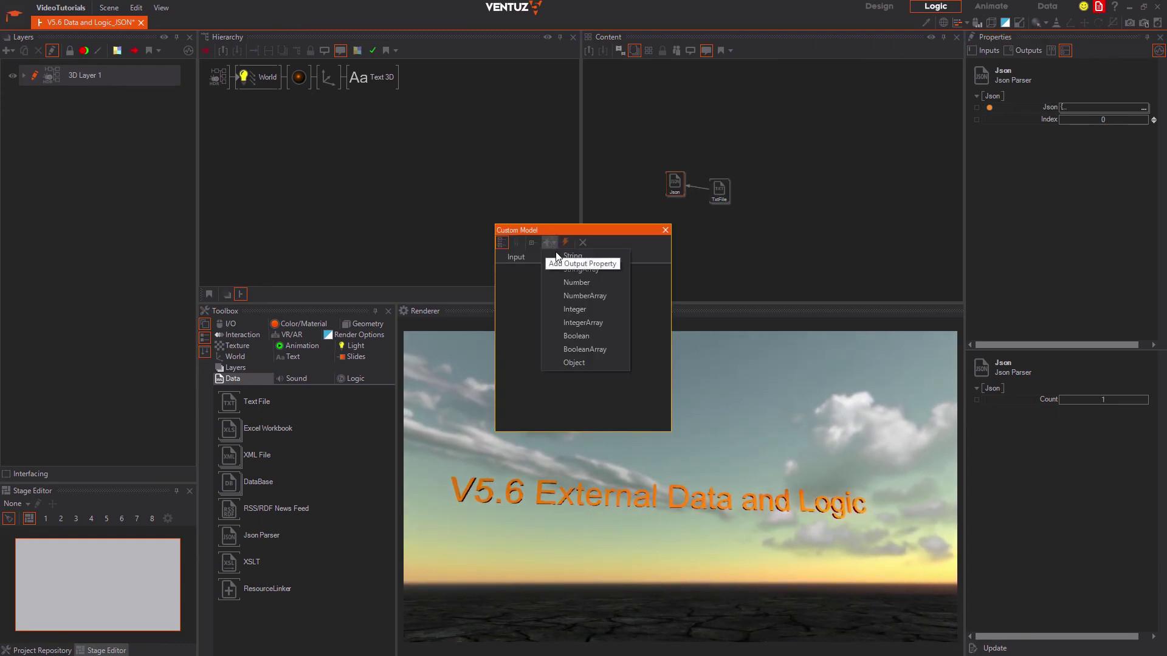
click(571, 256)
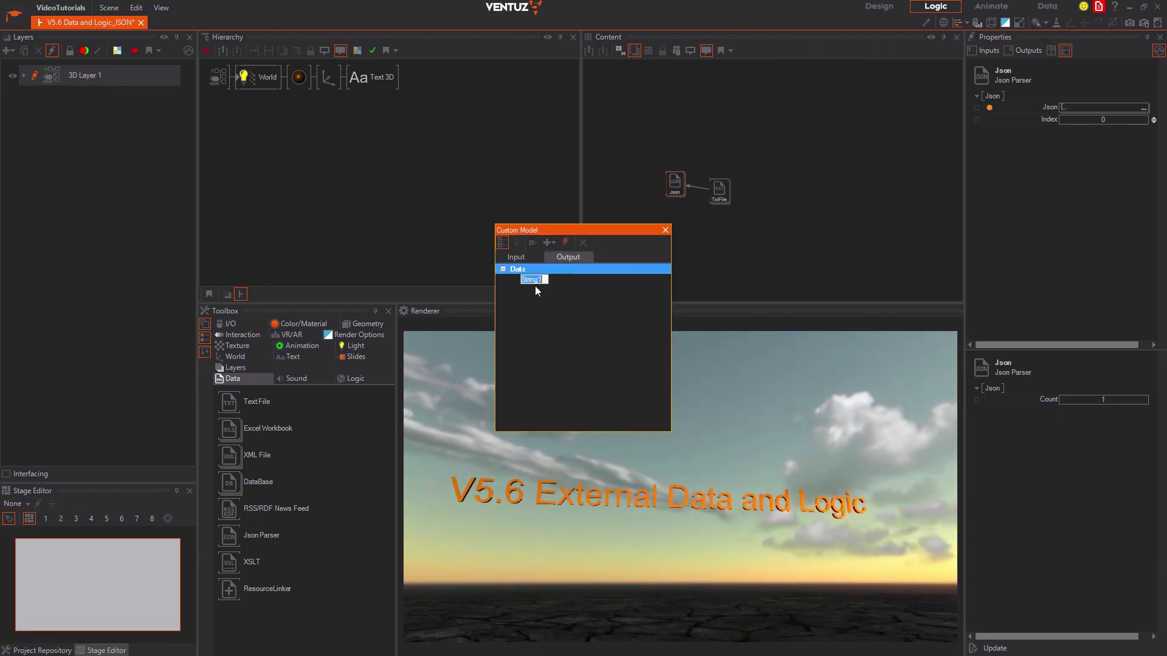
key(Return)
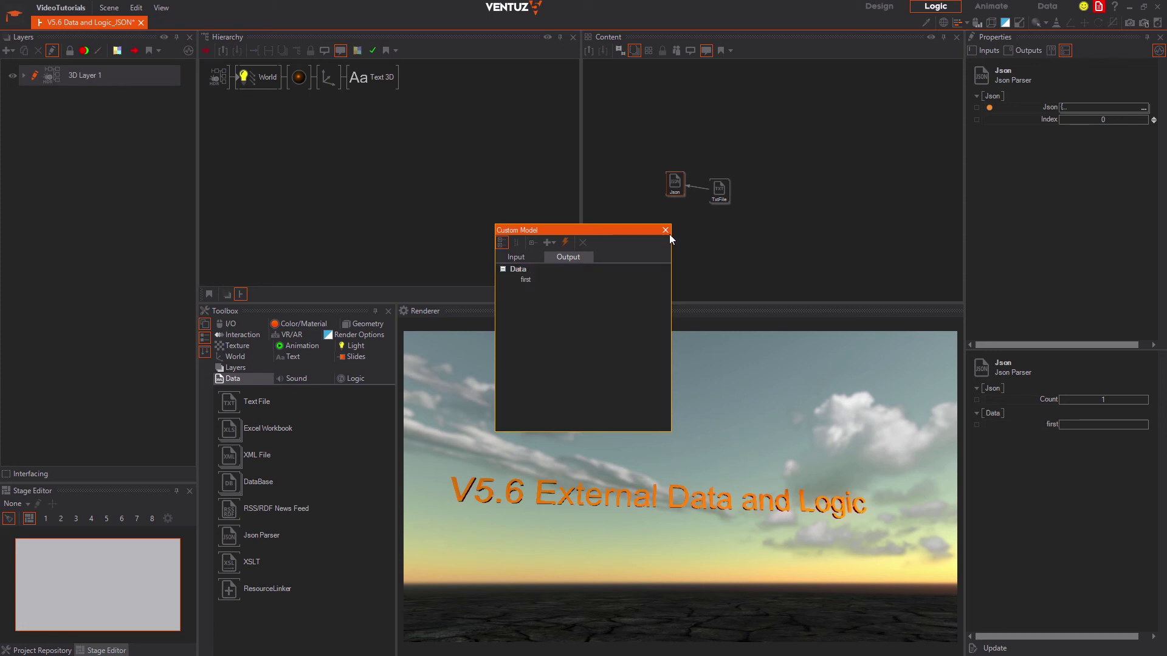
click(666, 230)
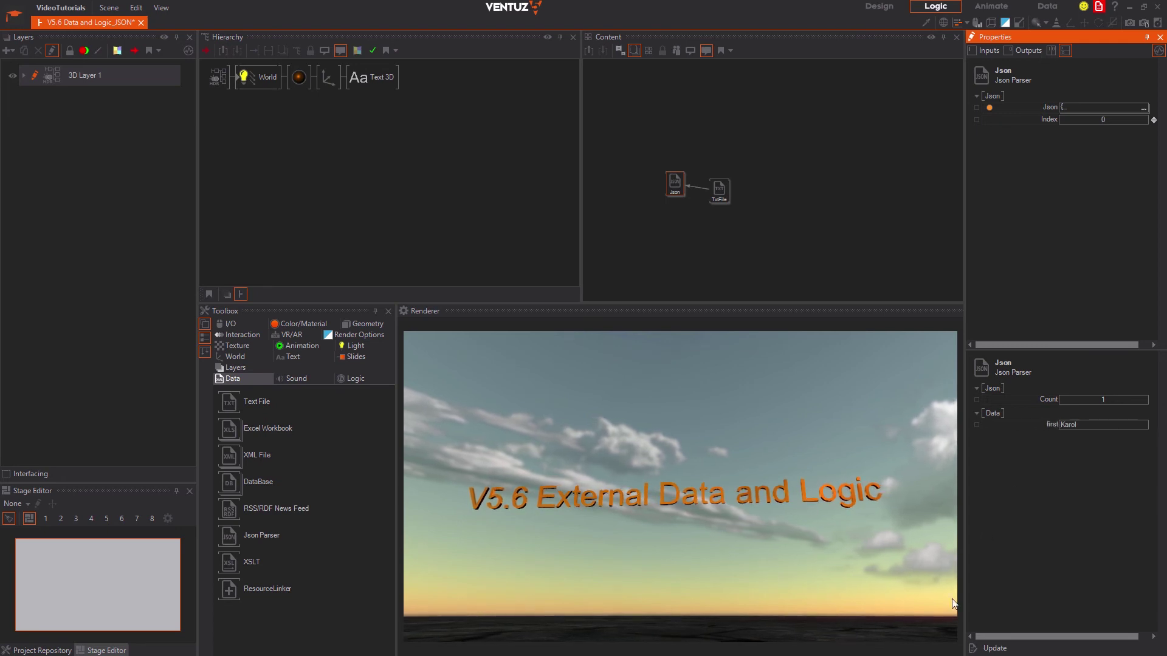
Step: Add an Object output named skills under Data to the Json Parser
double_click(675, 182)
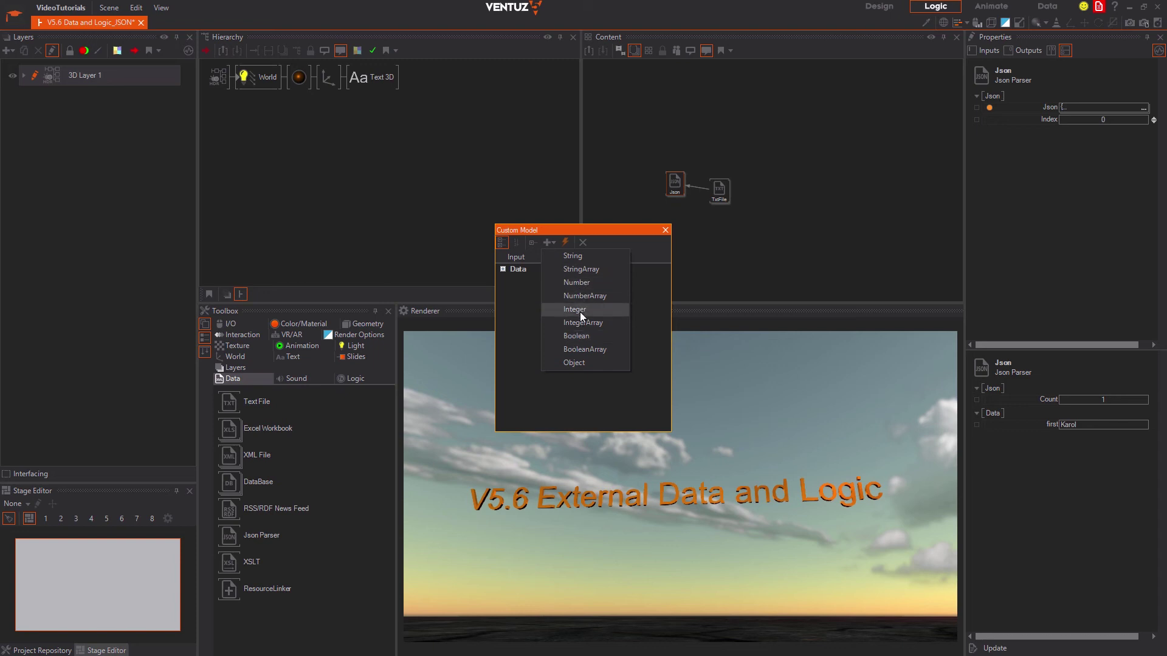
click(581, 361)
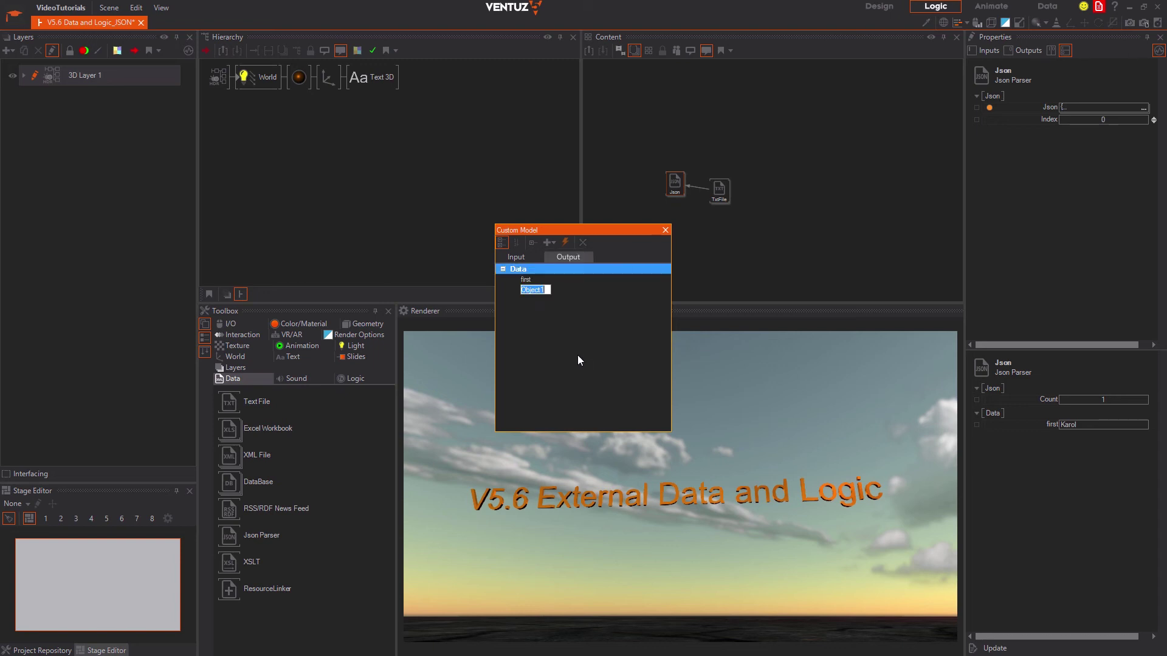
text(skills)
key(Return)
click(666, 230)
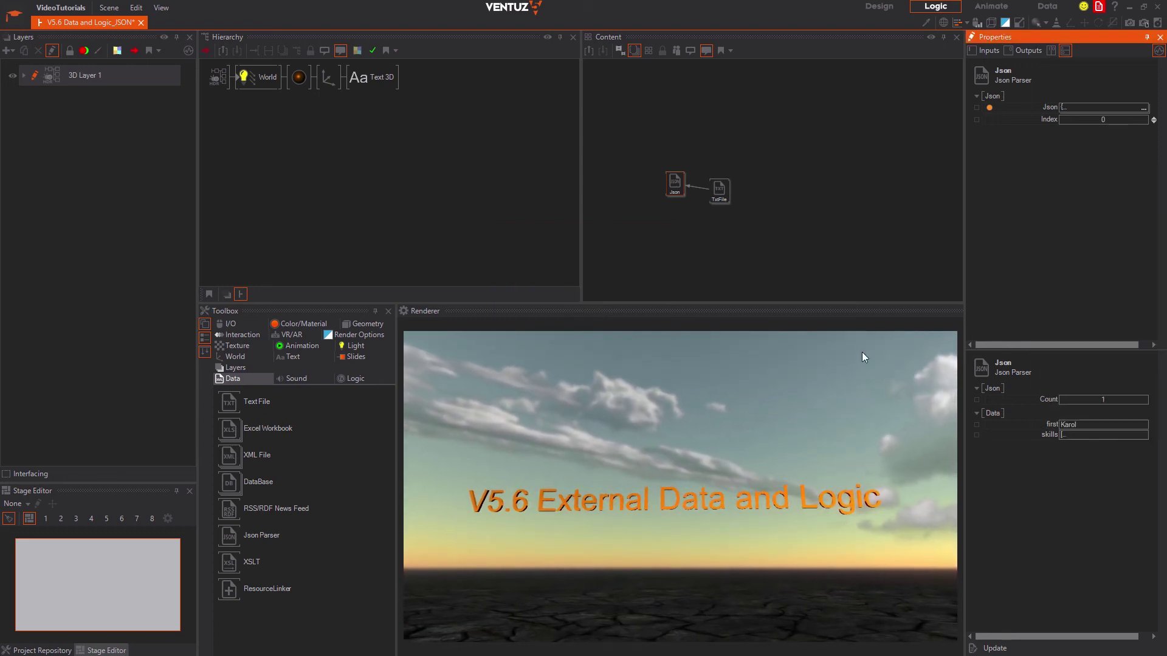
Step: Chain a second Json Parser to the first and generate its category and tests outputs
drag(261, 535, 672, 249)
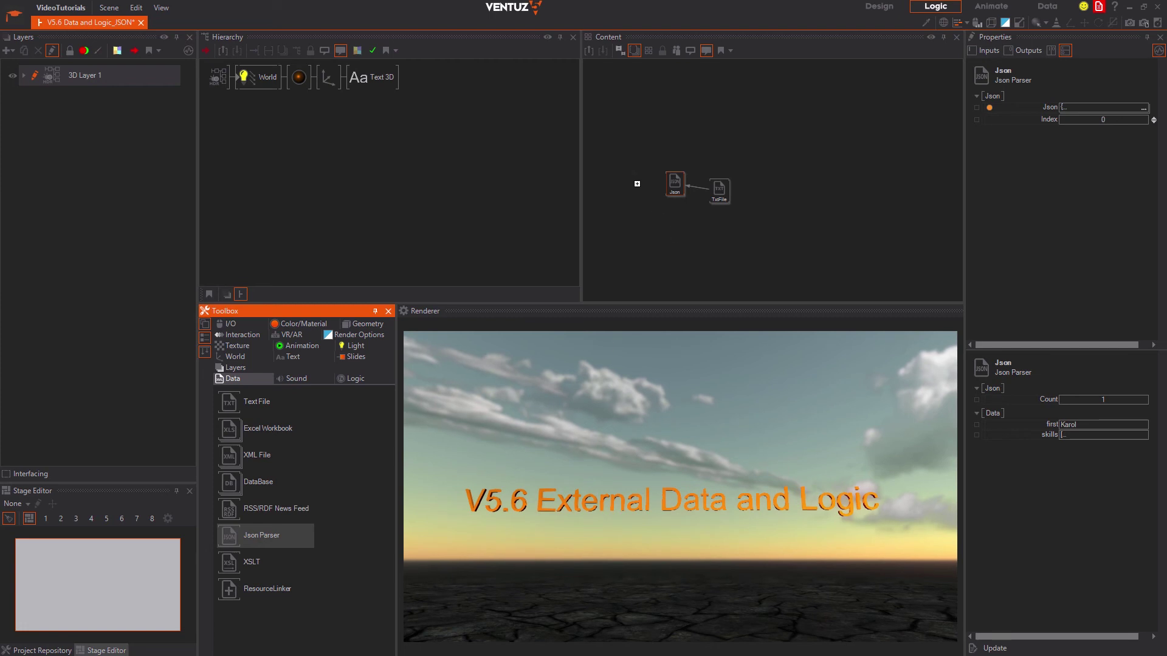
drag(637, 183, 632, 177)
mouse_move(668, 161)
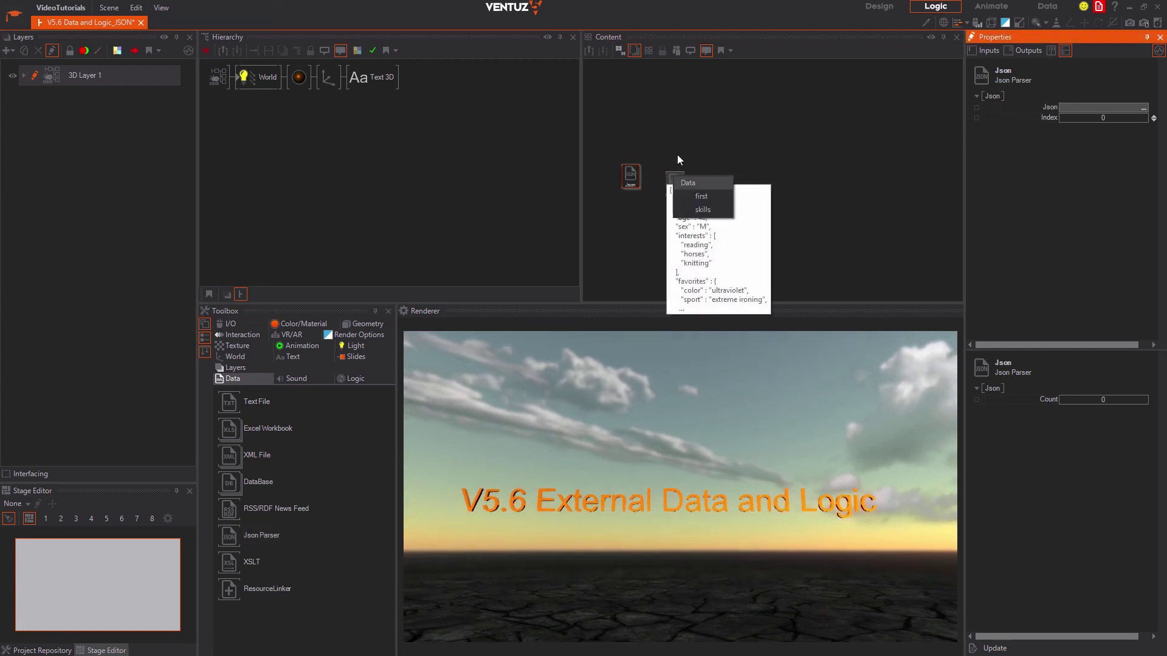
click(693, 196)
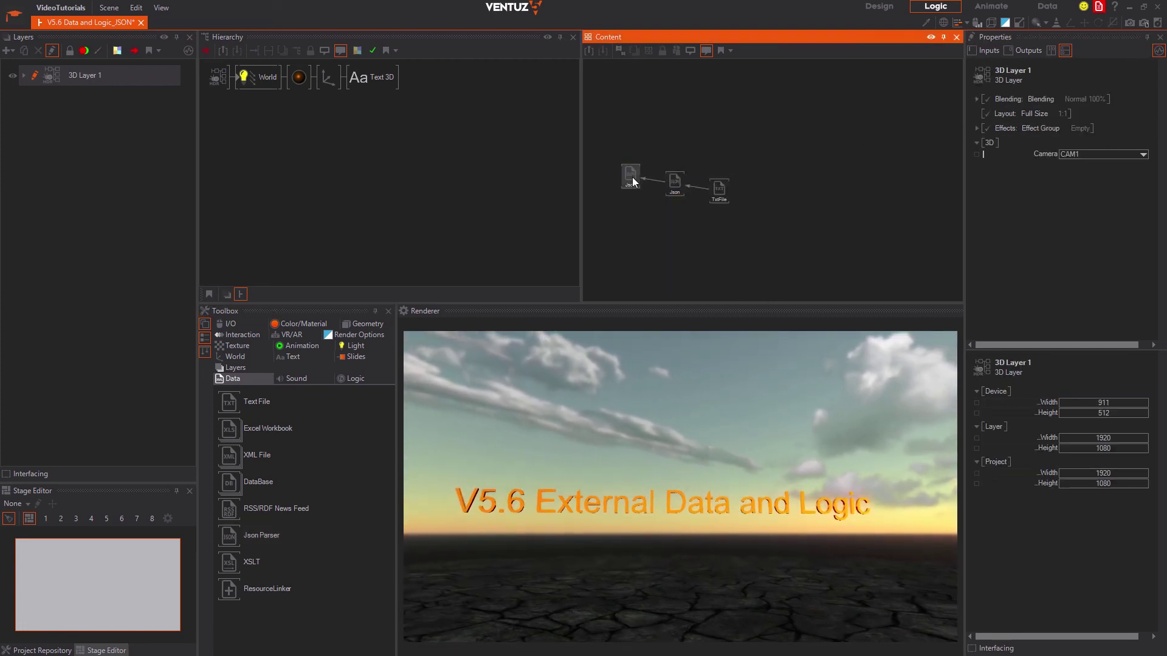
click(631, 179)
drag(632, 184, 639, 192)
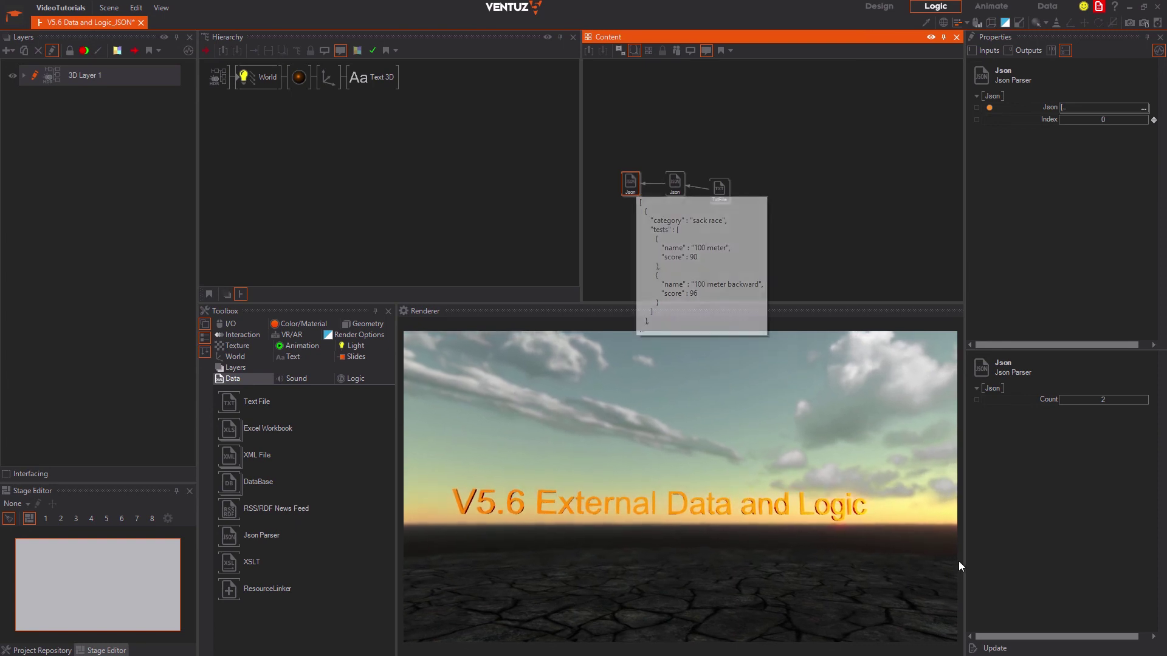
click(994, 649)
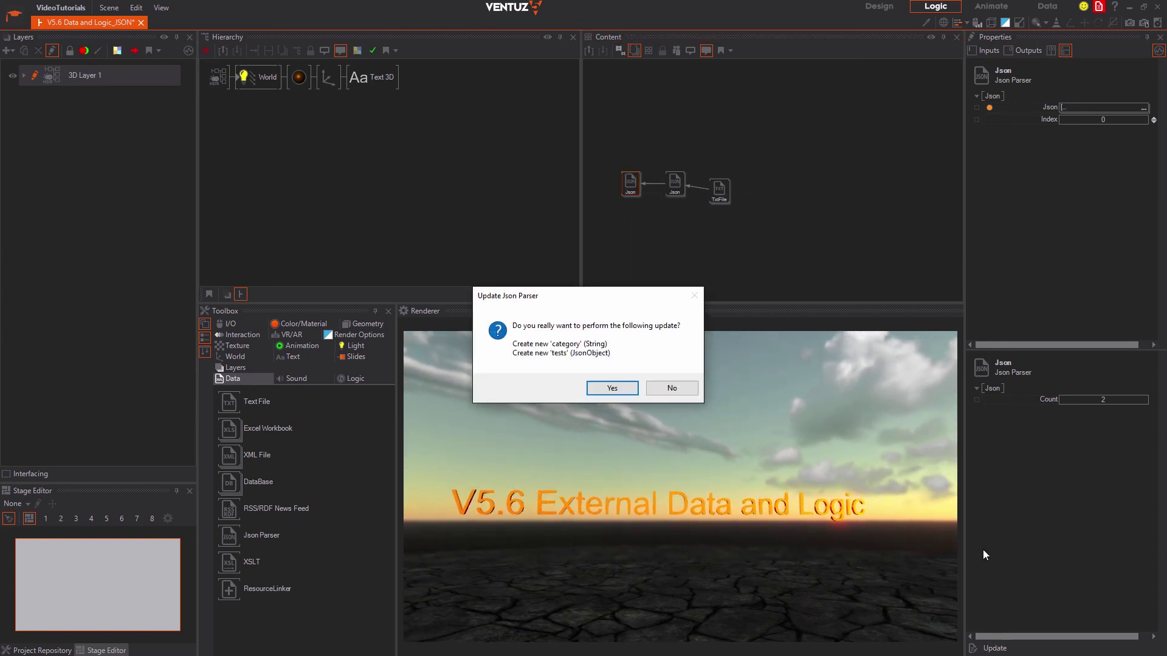
click(612, 389)
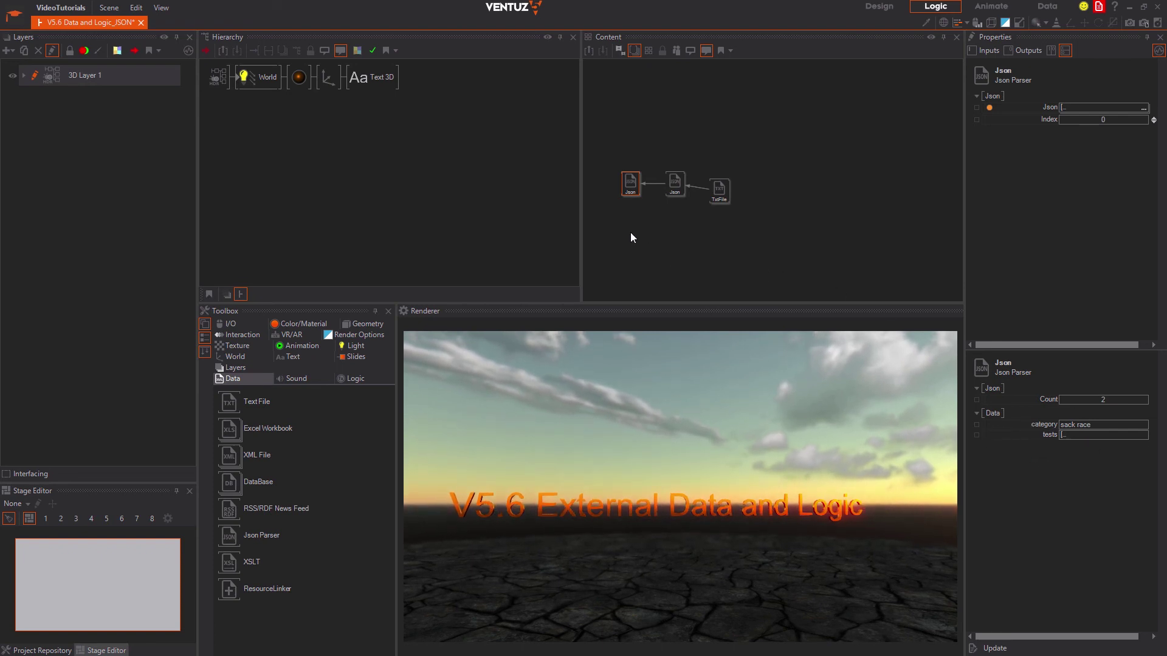
Step: Feed tests into a third Json Parser, generate name and score, and set Index 1 (100 meter backward)
drag(261, 535, 636, 233)
click(1039, 108)
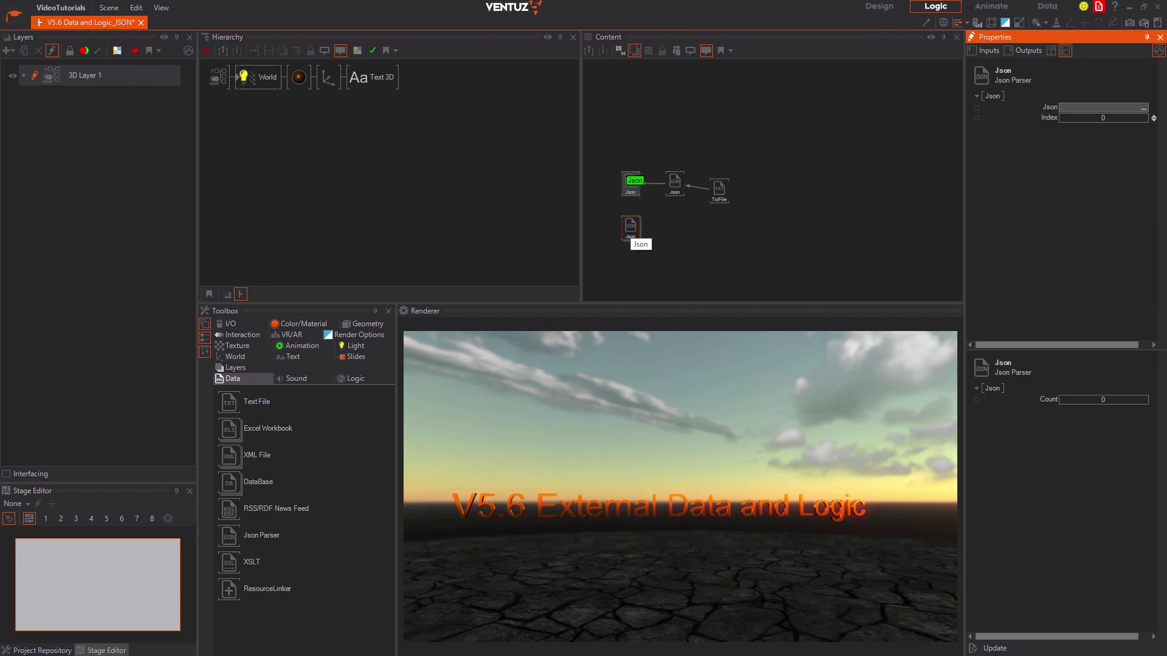
click(644, 210)
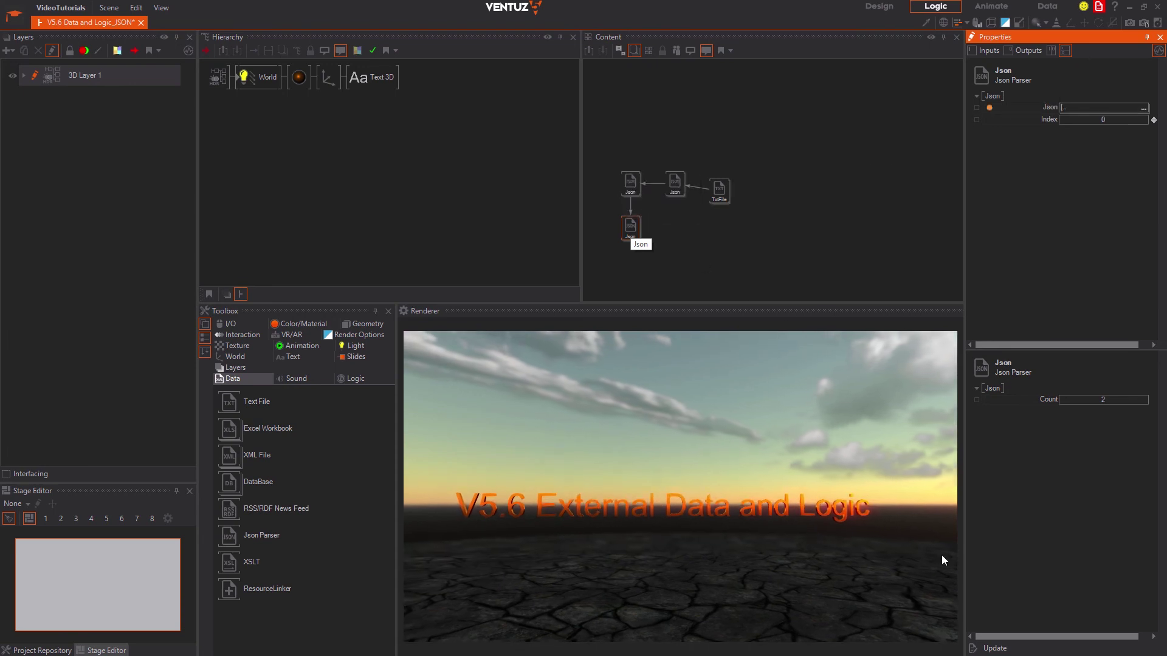
click(994, 648)
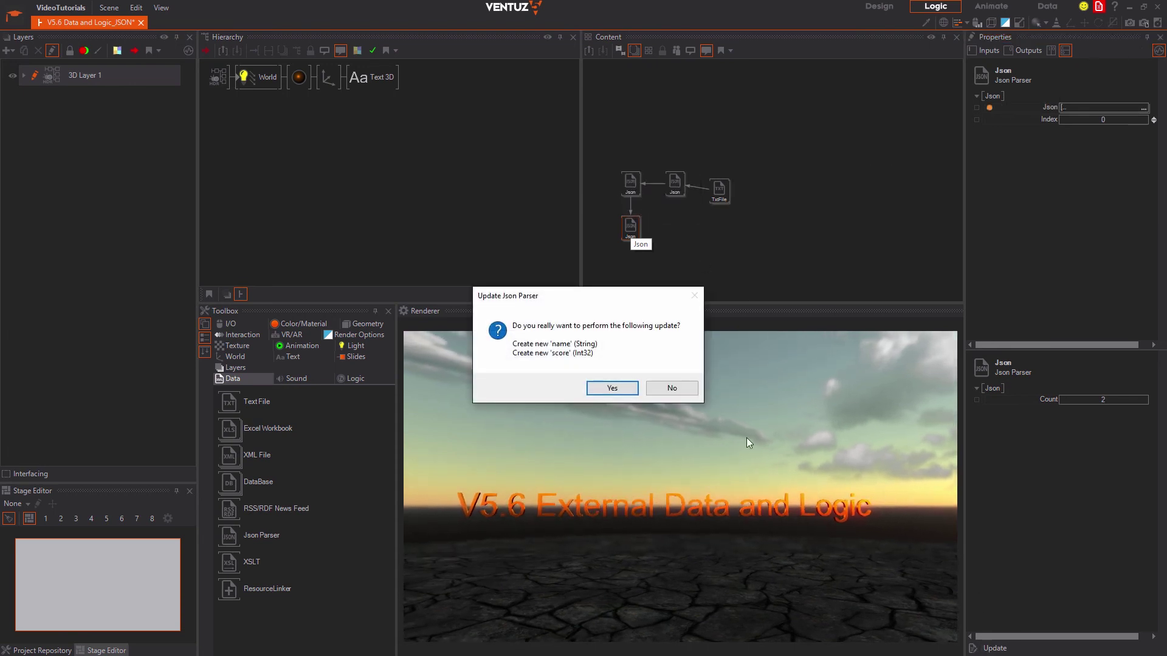
click(626, 392)
click(630, 222)
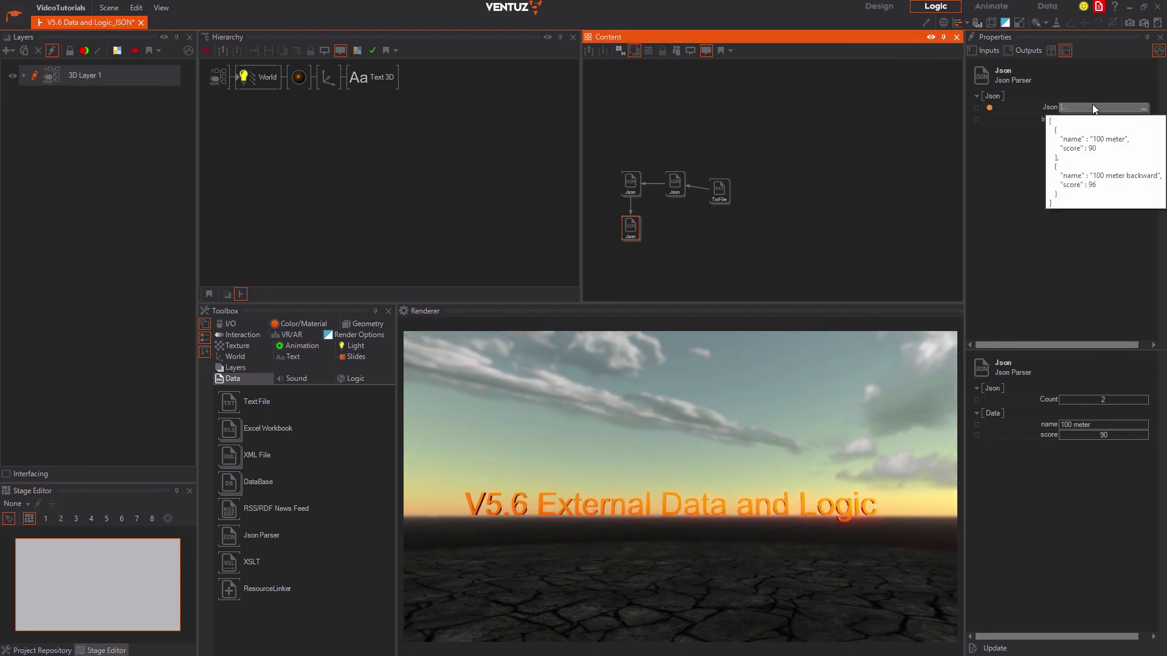
click(1095, 420)
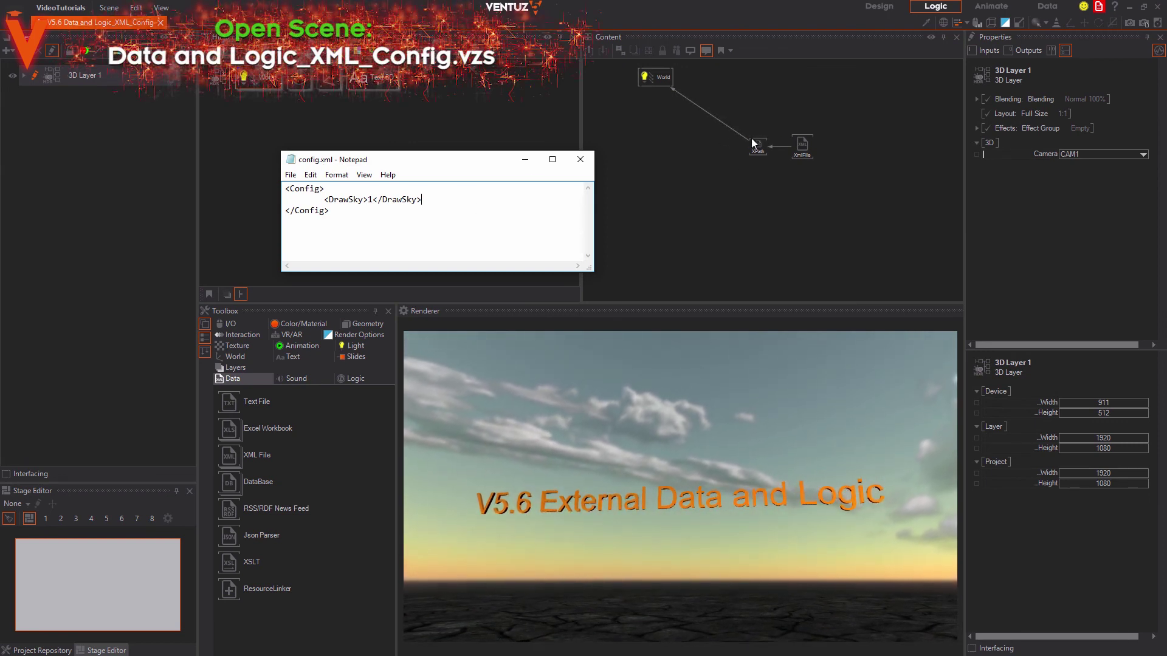
Step: Save config.xml with DrawSky 0 to hide the sky, then save it with DrawSky 1 to restore it
double_click(370, 200)
text(0)
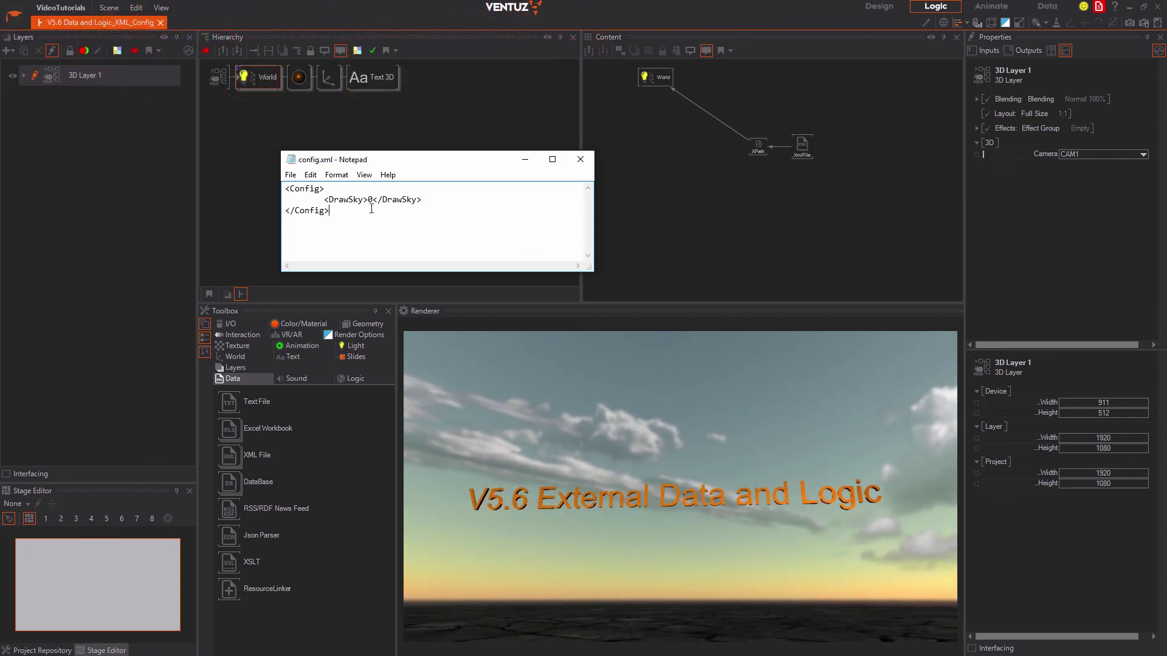
key(ctrl+s)
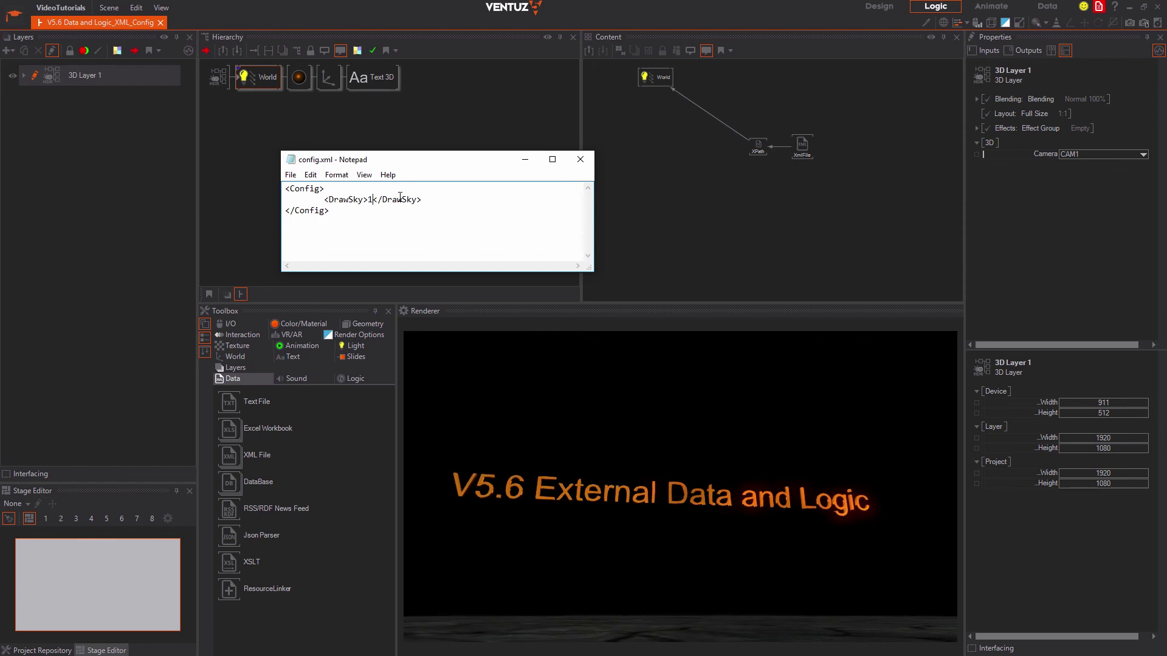
key(ctrl+s)
click(685, 190)
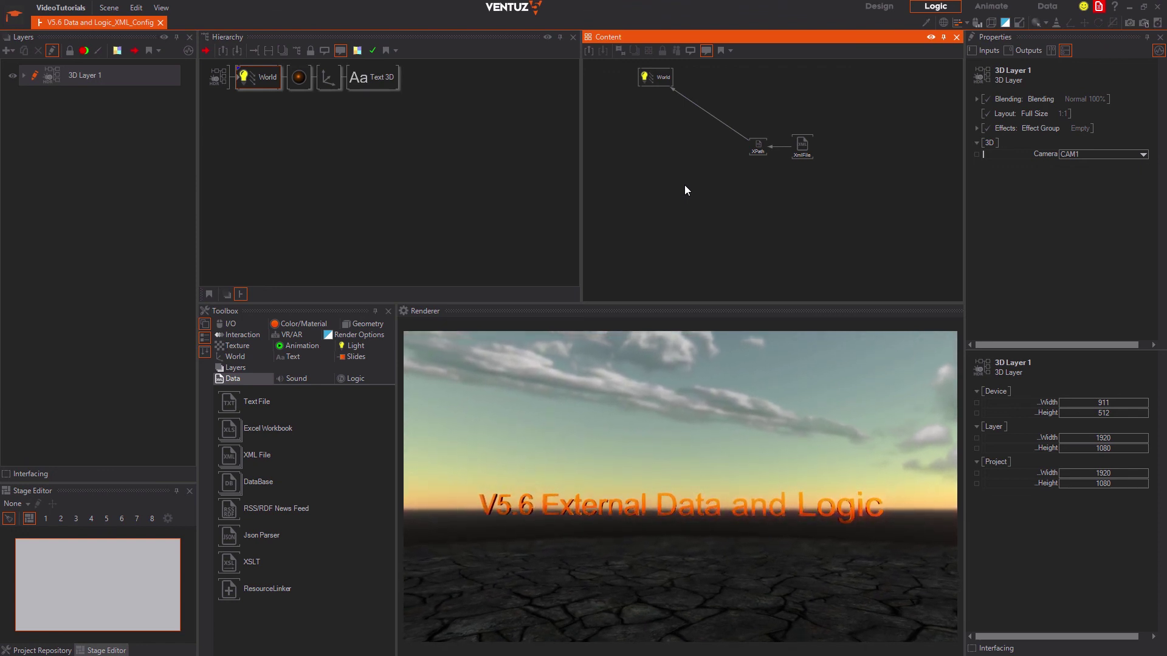
Step: Show the Logic category of nodes in the Toolbox
click(349, 379)
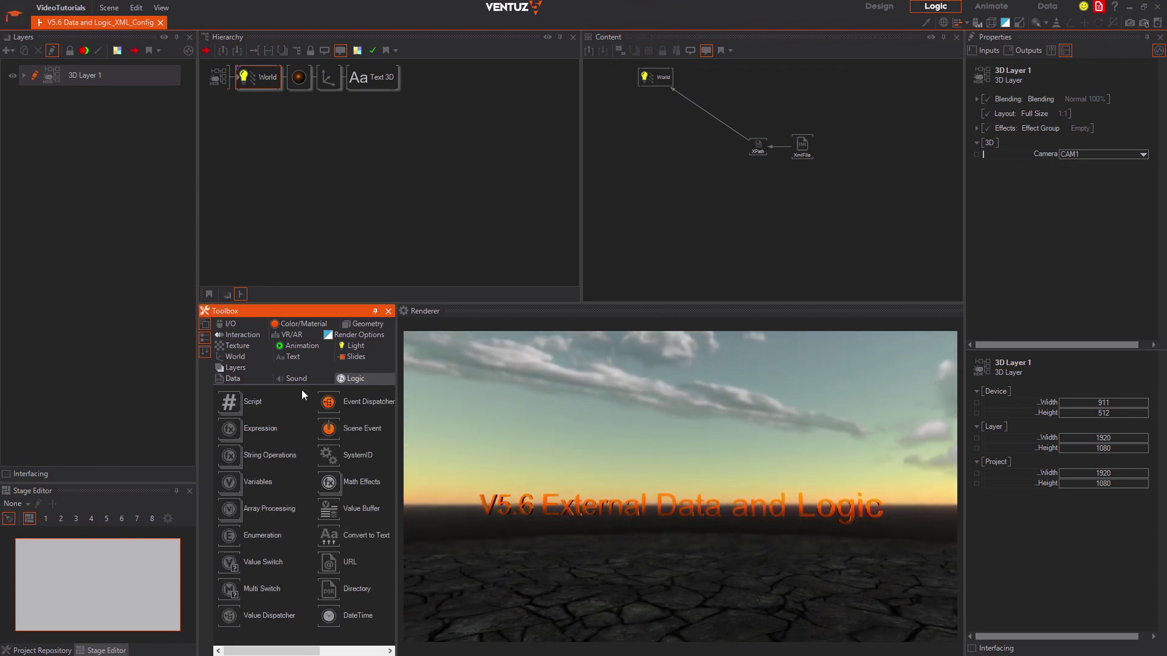